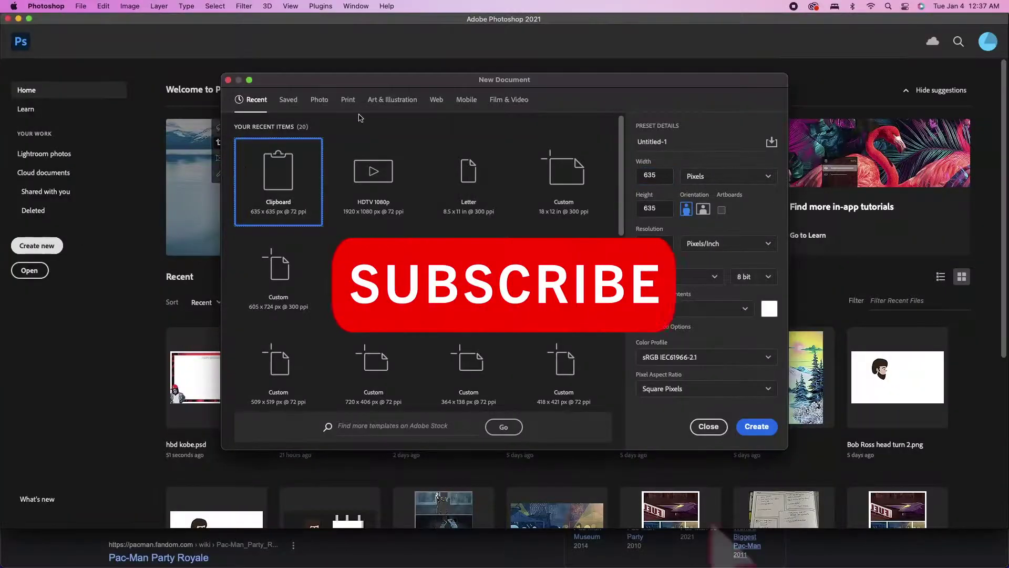
Step: Create an HDTV 1080p document and draw an ellipse with a 2 px outline over the head sketch
left_click(508, 100)
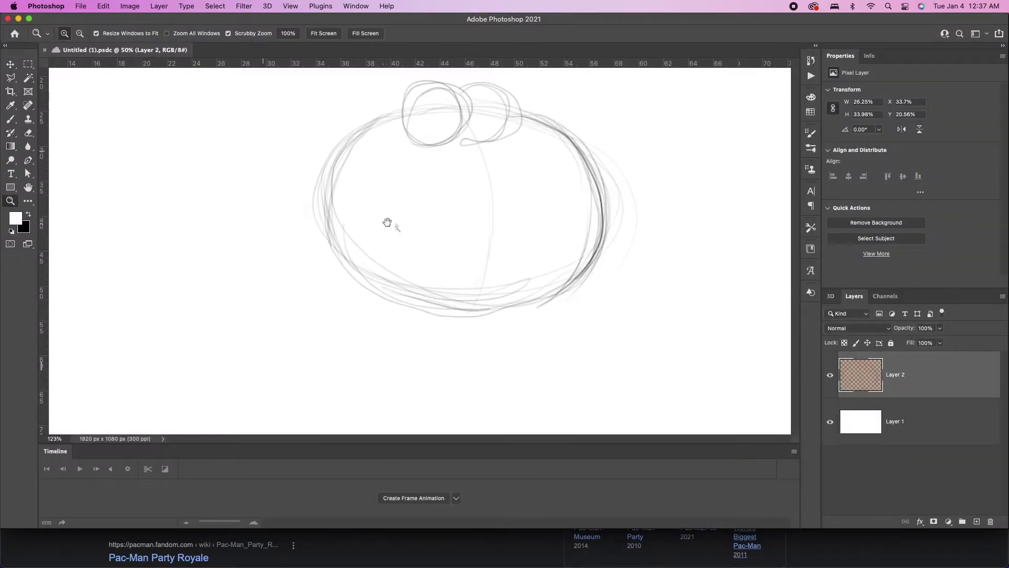
left_click(394, 213, "alt")
key("u")
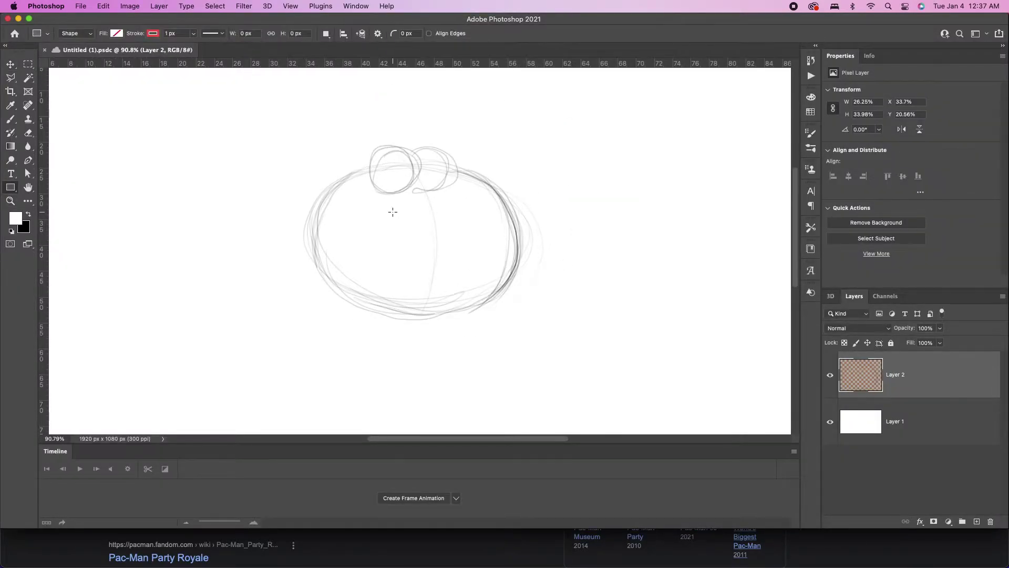
key("shift+u")
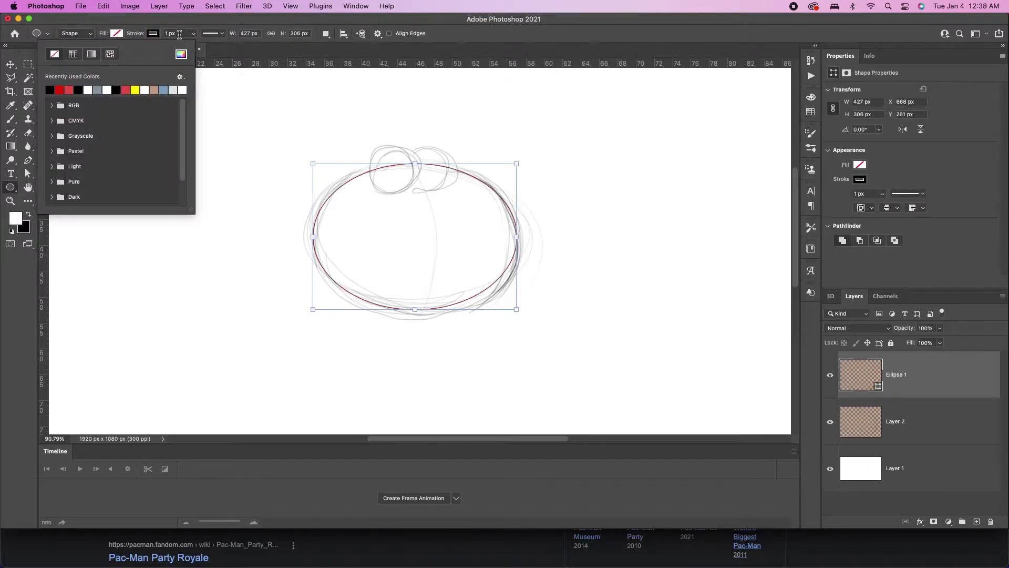
left_click_drag(169, 34, 162, 34)
type("2")
key("Return")
Step: Fill the head ellipse with light blue 5a98de
left_click(116, 33)
left_click(181, 54)
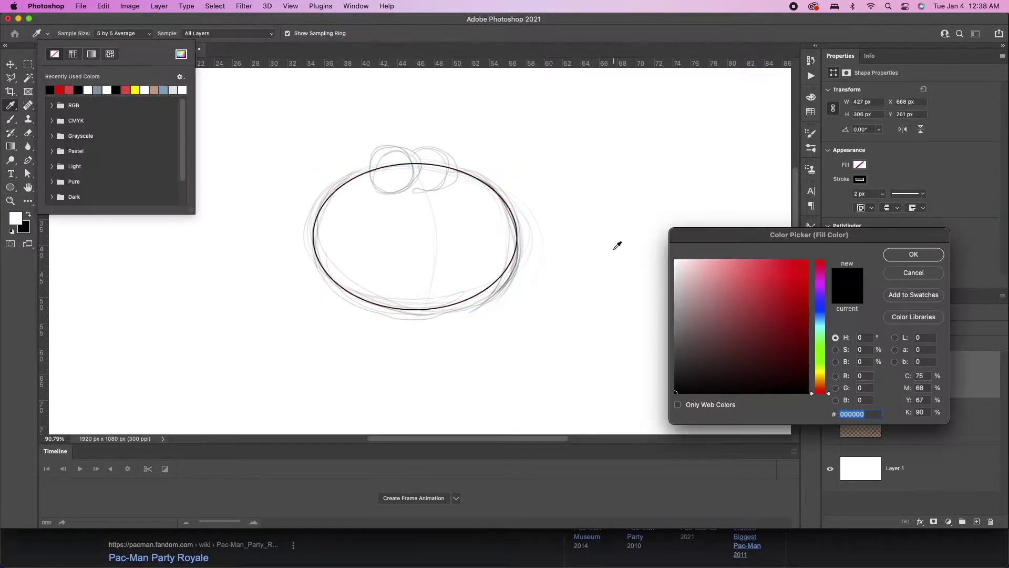
left_click(818, 316)
left_click_drag(789, 306, 755, 276)
key("Return")
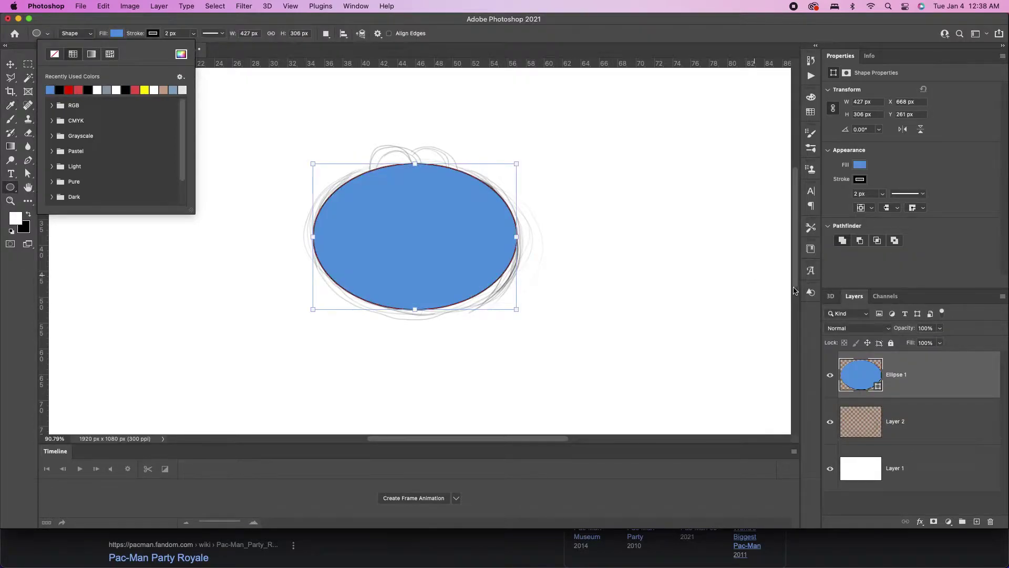
key("v")
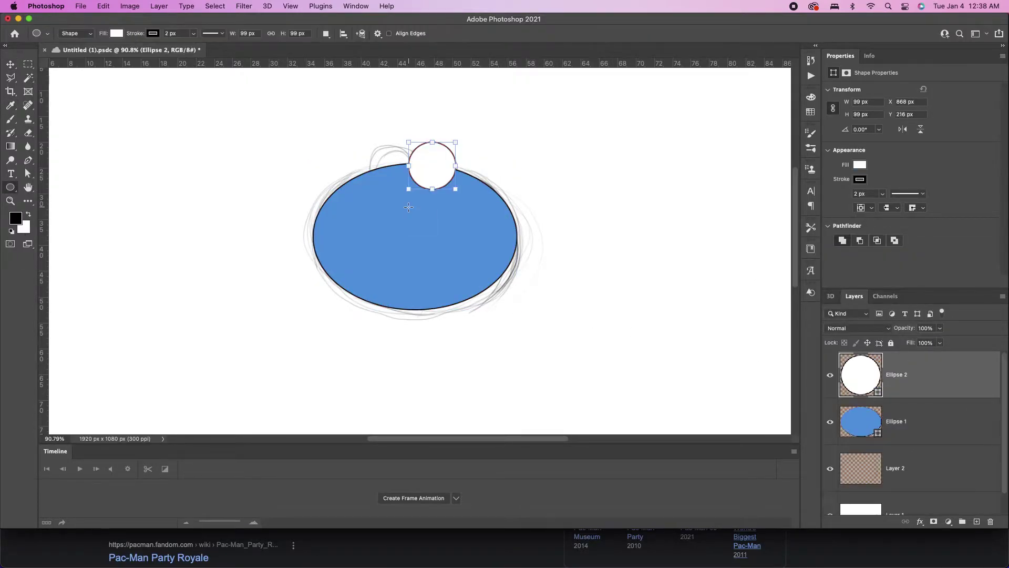
key("v")
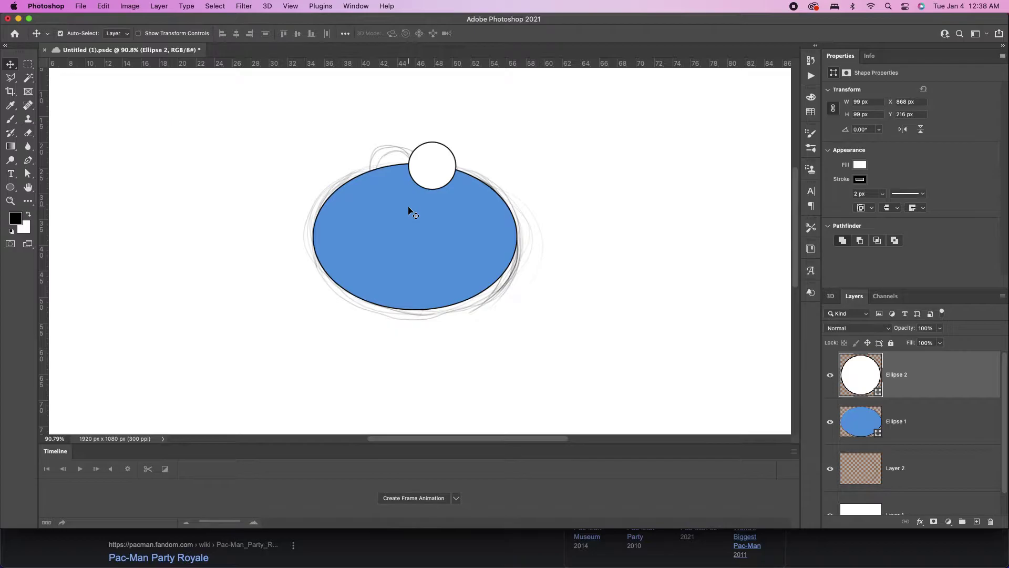
Step: Duplicate the white eye to the left, narrow the head oval, and shrink a black circle into a pupil
left_click_drag(428, 187, 391, 187)
left_click(441, 215)
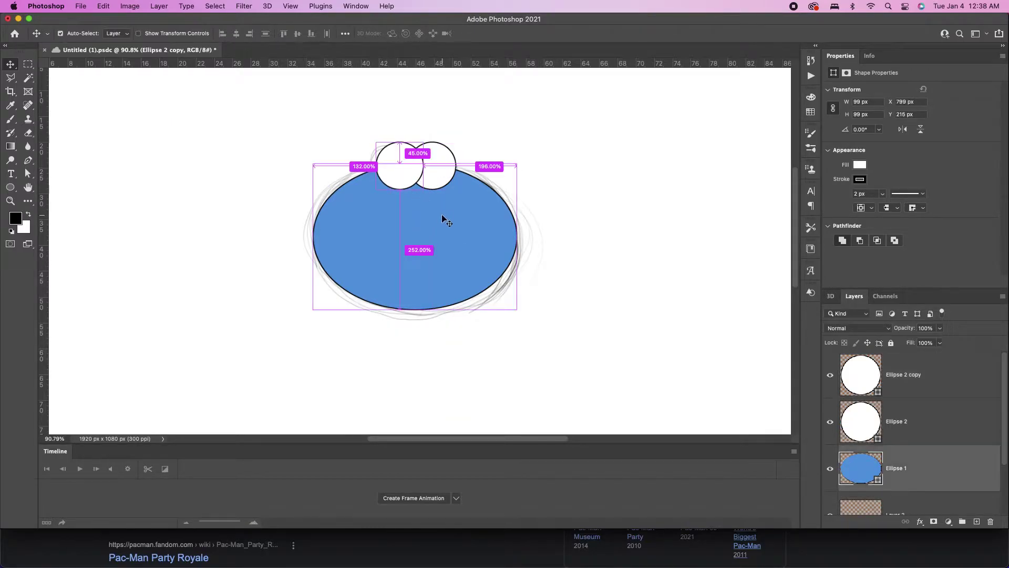
key("super+t")
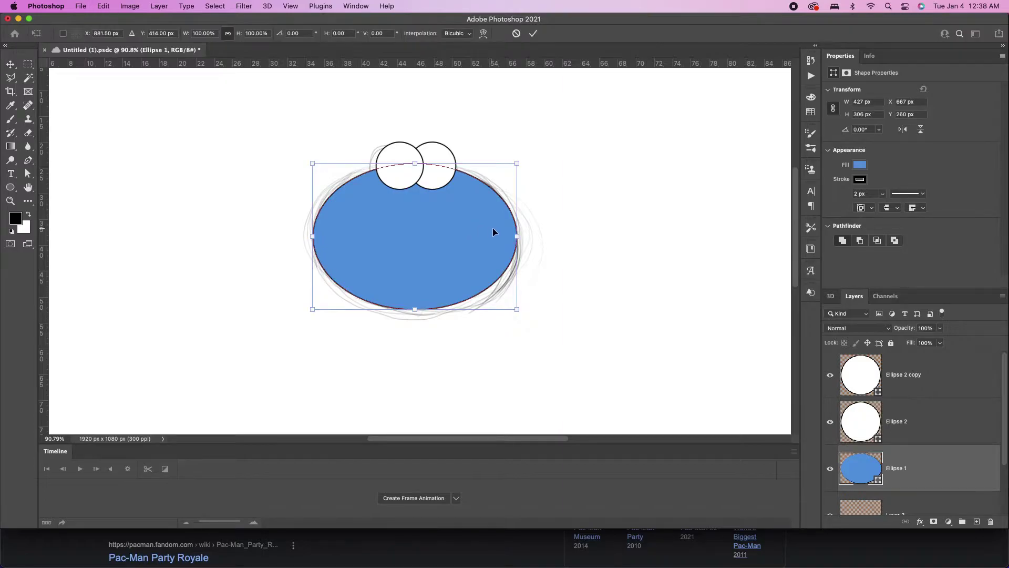
left_click_drag(432, 165, 410, 168)
left_click_drag(409, 167, 409, 169)
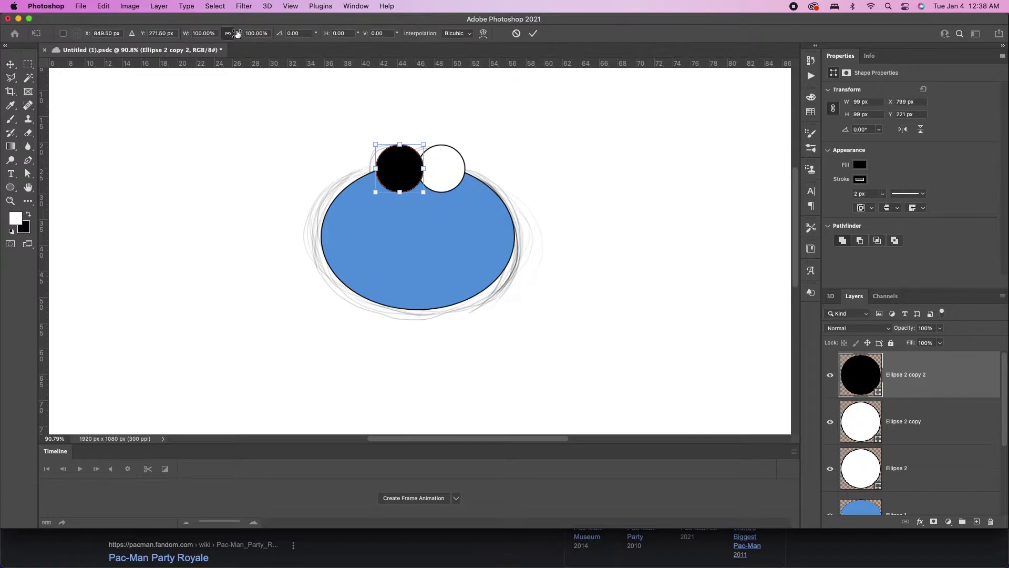
left_click_drag(238, 35, 196, 44)
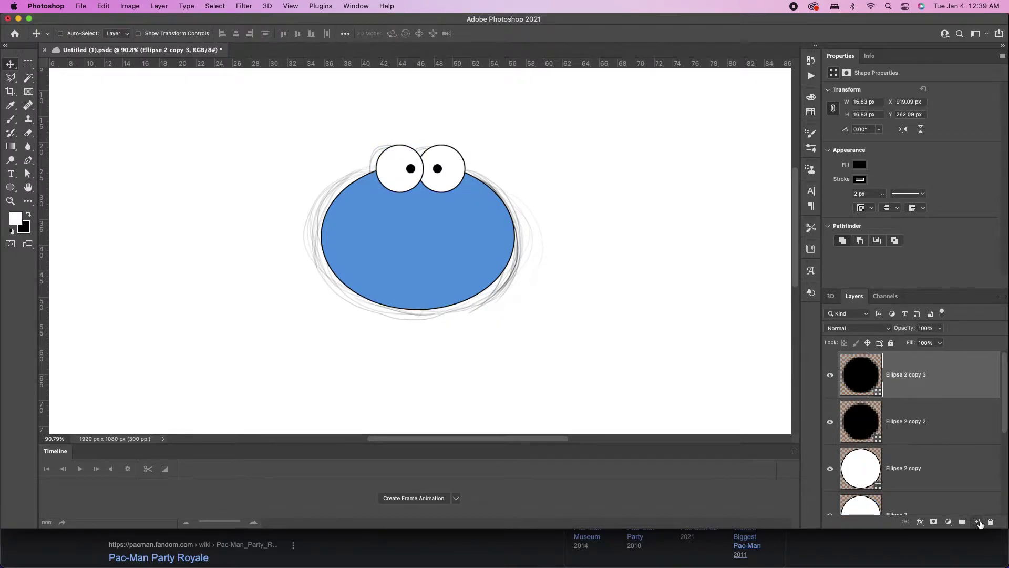
left_click_drag(466, 174, 522, 176)
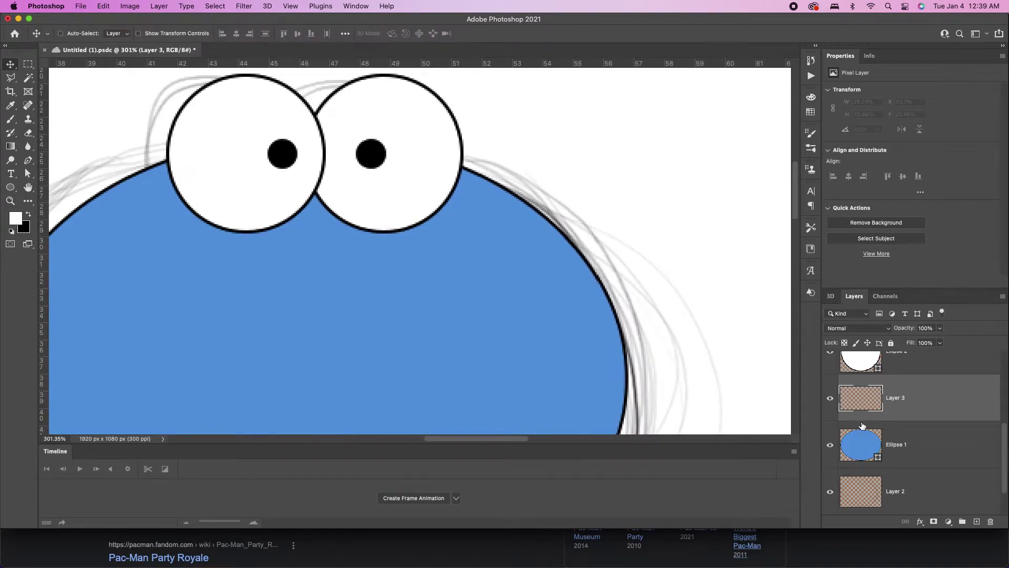
Step: Begin tracing a wavy, fuzzy outline along the top of the head with the Pen tool
left_click(862, 427)
key("p")
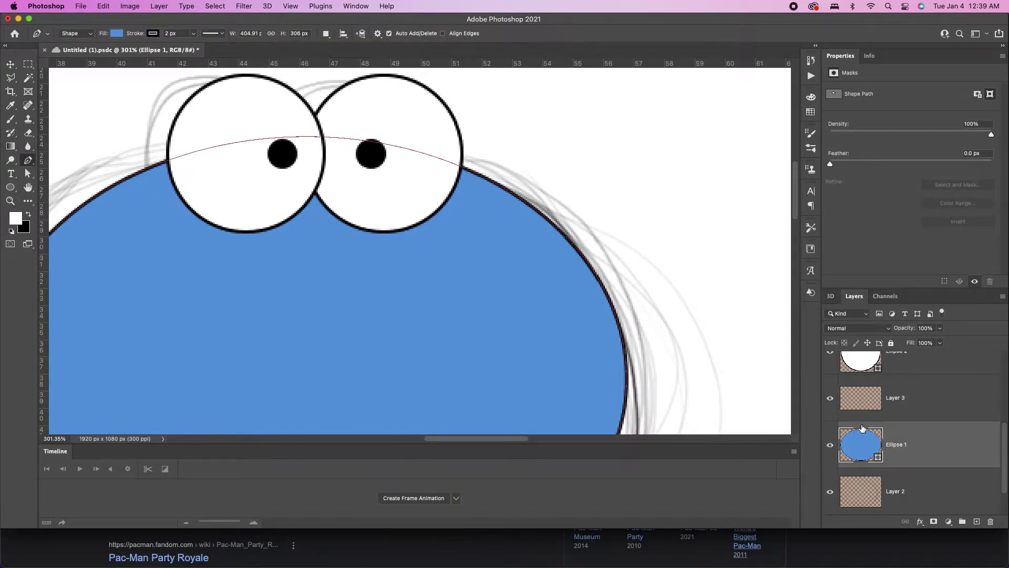
key("b")
key("super+minus")
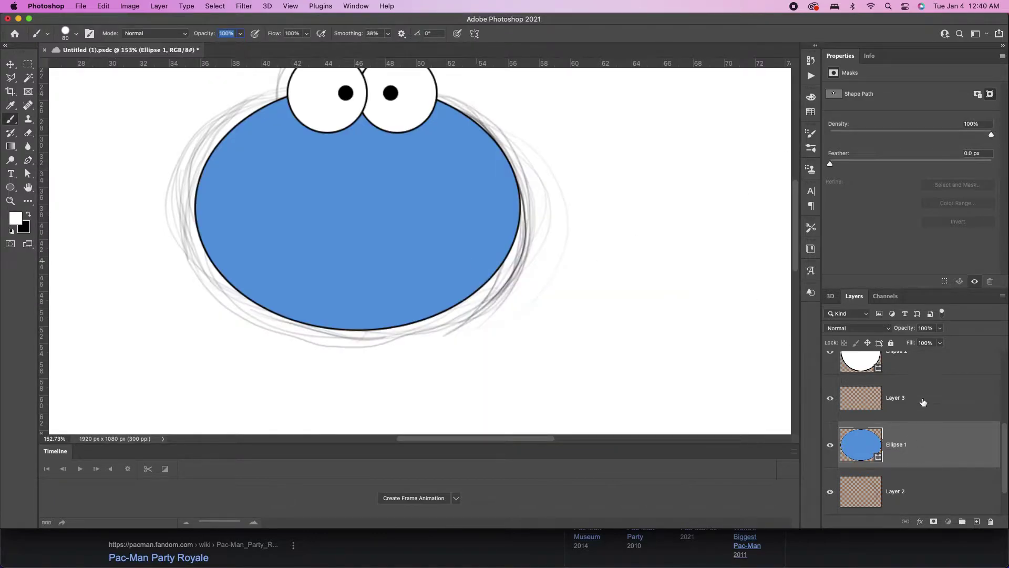
left_click(923, 402)
left_click(910, 454)
key("p")
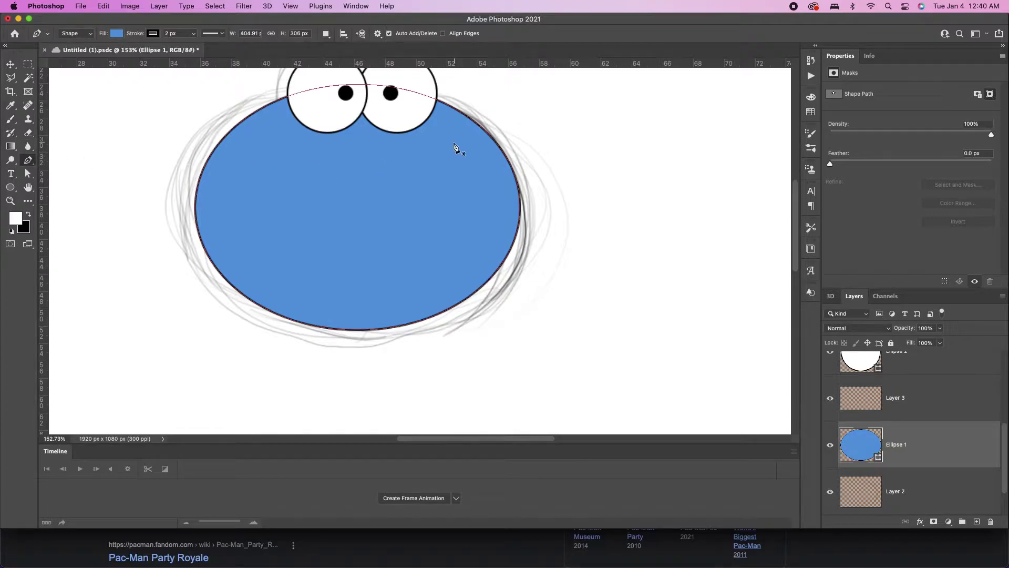
left_click(441, 103)
left_click(466, 110)
left_click(483, 130)
left_click(497, 139)
left_click(508, 166)
left_click(519, 179)
Step: Continue the wavy outline down the right side and along the bottom, then reposition the shape
left_click(516, 205)
left_click(518, 223)
left_click(516, 238)
left_click(511, 245)
left_click(507, 259)
left_click(489, 285)
left_click(483, 288)
left_click(470, 288)
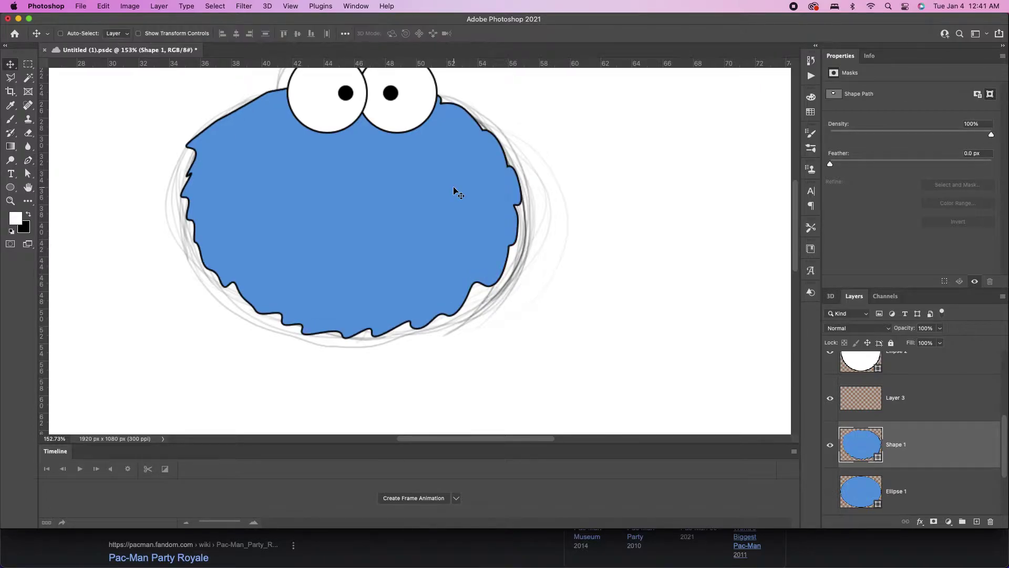
left_click_drag(455, 191, 462, 192)
Step: Delete the extra left-side anchors to leave a half-head outline and reshape its top curve
key("a")
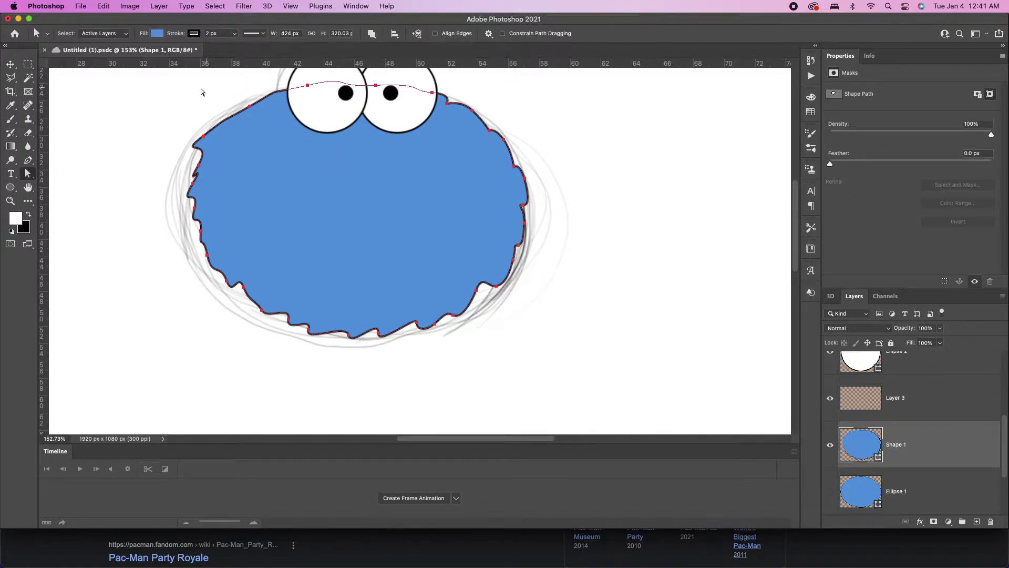
left_click_drag(176, 84, 348, 359)
key("Delete")
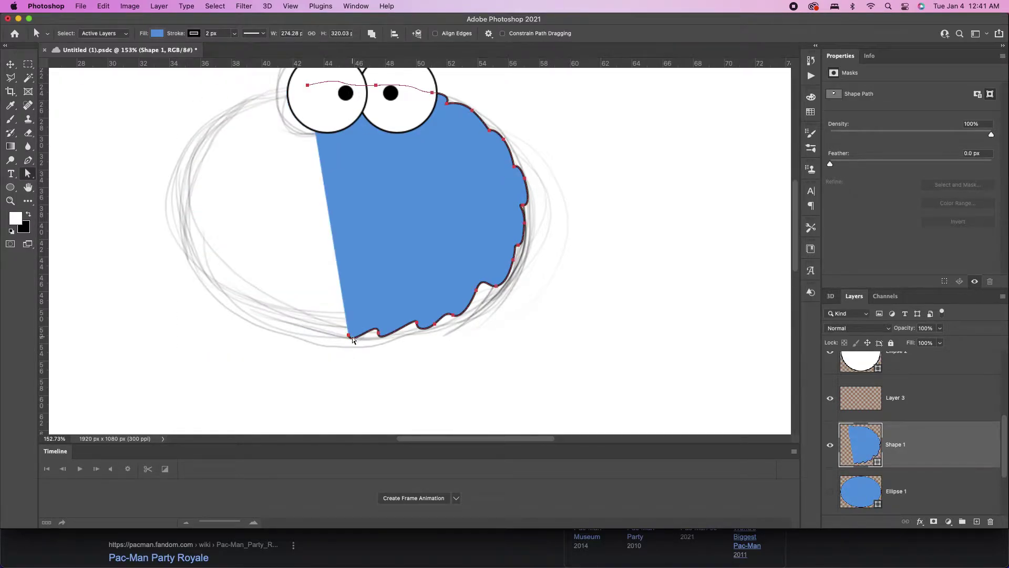
left_click(307, 86)
key("Delete")
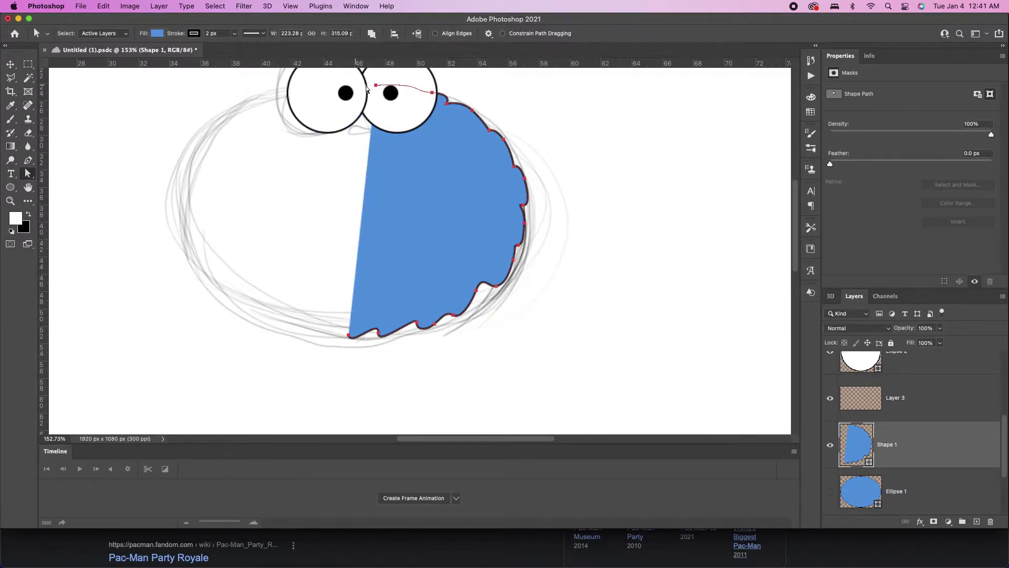
left_click_drag(378, 86, 351, 86)
Step: Duplicate the half-head layer, flip the copy horizontally, and close the seam between the halves
key("v")
left_click_drag(925, 444, 977, 521)
key("super+t")
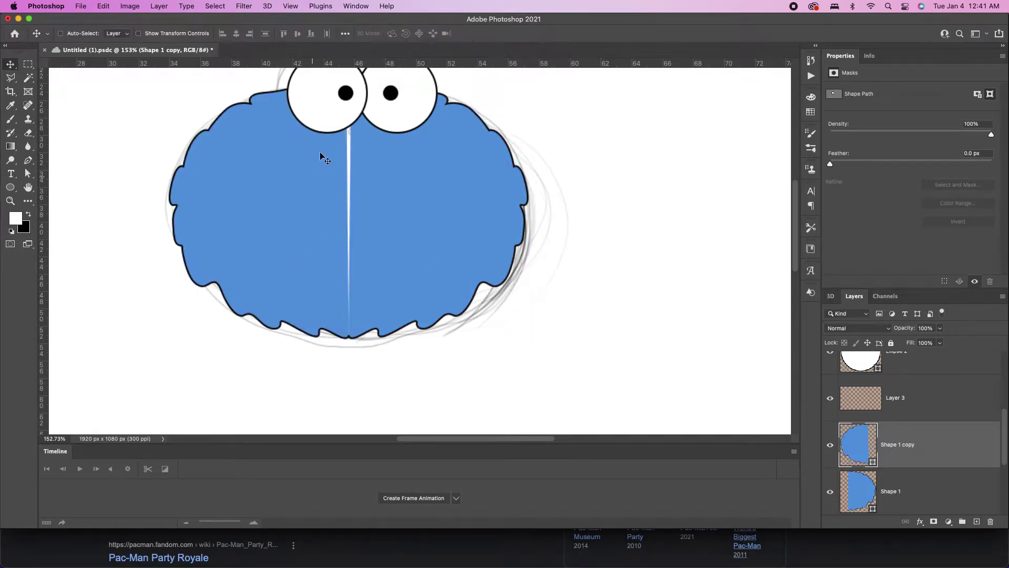
key("a")
left_click(352, 84)
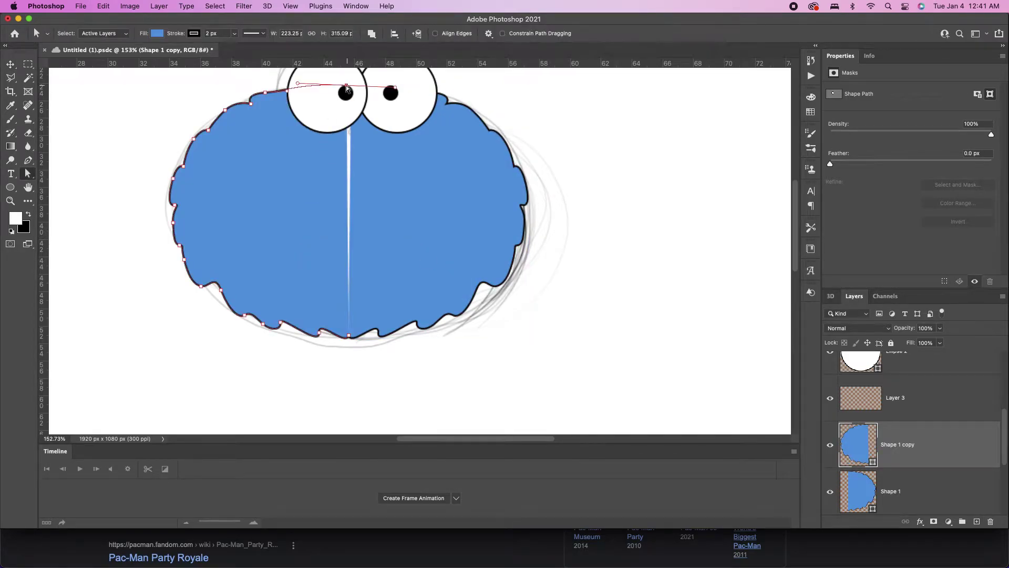
left_click_drag(346, 86, 362, 82)
Step: Draw a curved, gently frowning mouth line with a black stroke
key("v")
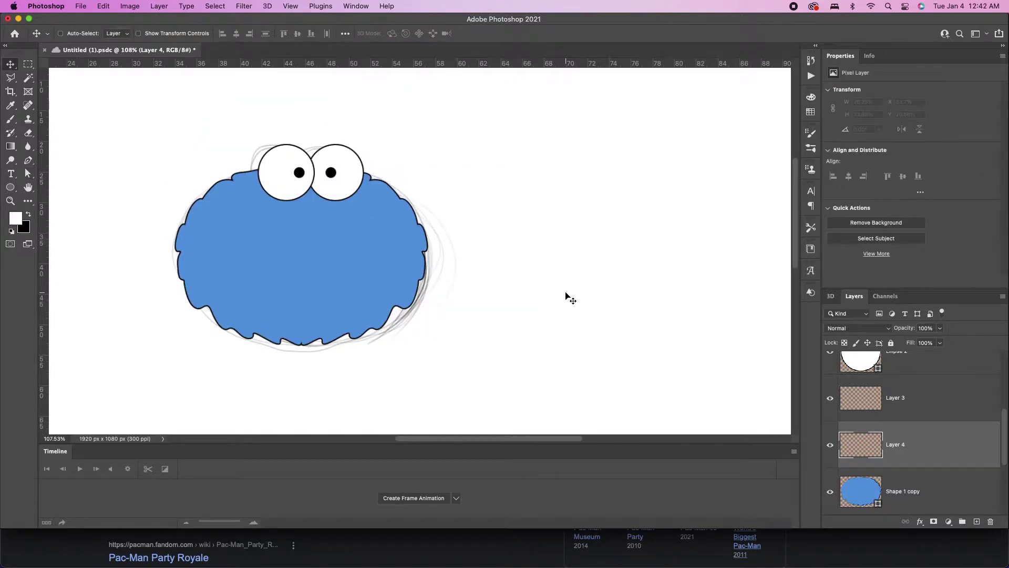
key("p")
left_click_drag(228, 243, 252, 258)
left_click_drag(259, 273, 279, 269)
left_click_drag(290, 276, 309, 270)
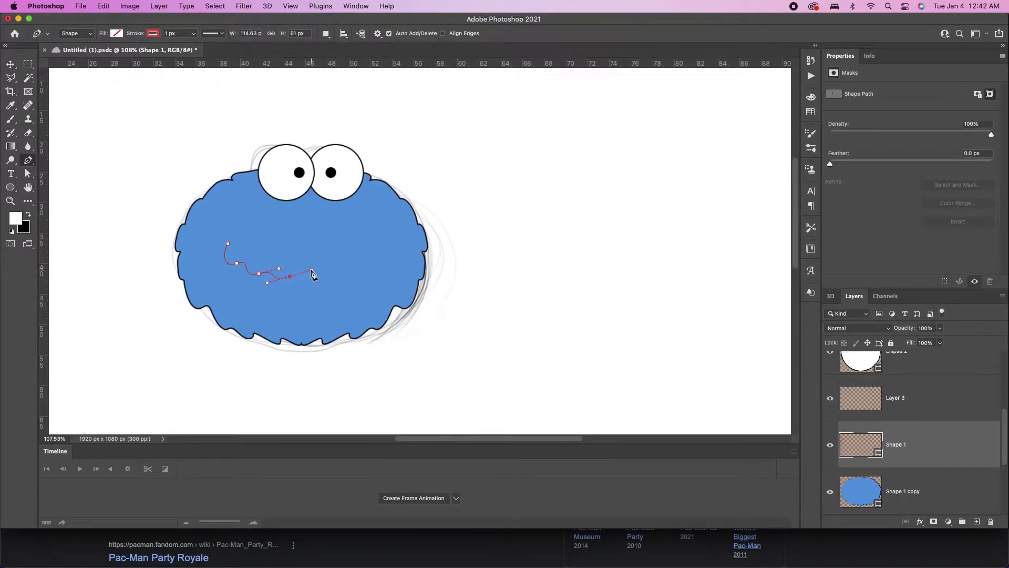
key("super+z")
key("super+z")
key("super+z")
key("super+z")
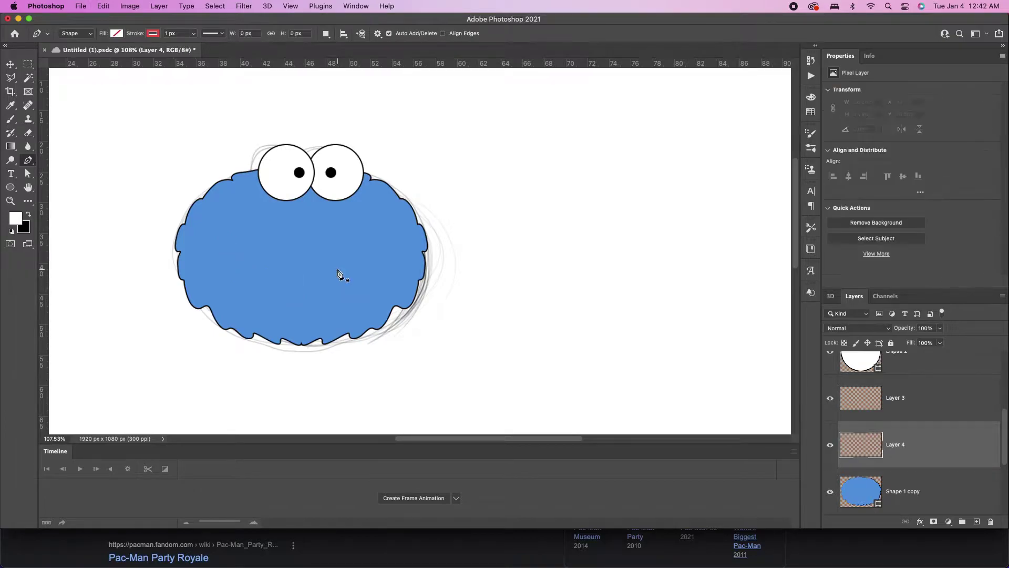
left_click(224, 267)
left_click_drag(314, 253, 354, 256)
left_click(378, 265)
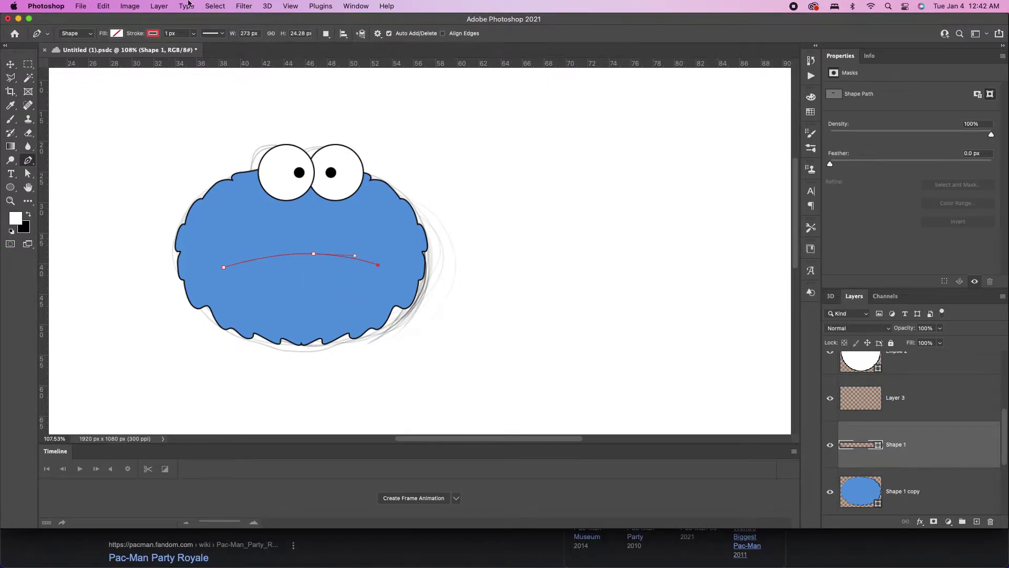
left_click(152, 34)
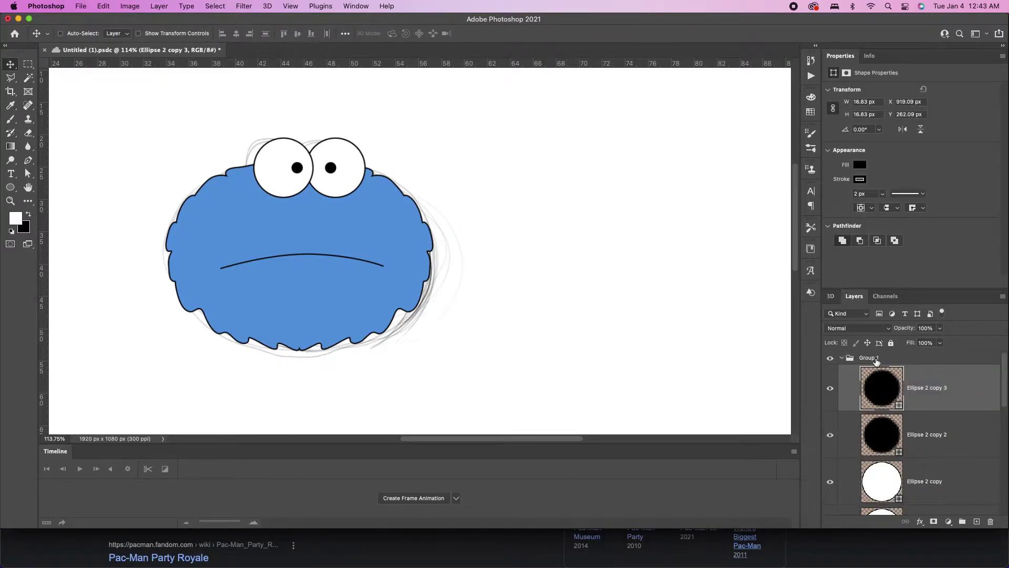
Step: Rename the head layer group to 'Cookie Monster Head'
double_click(874, 359)
type("c")
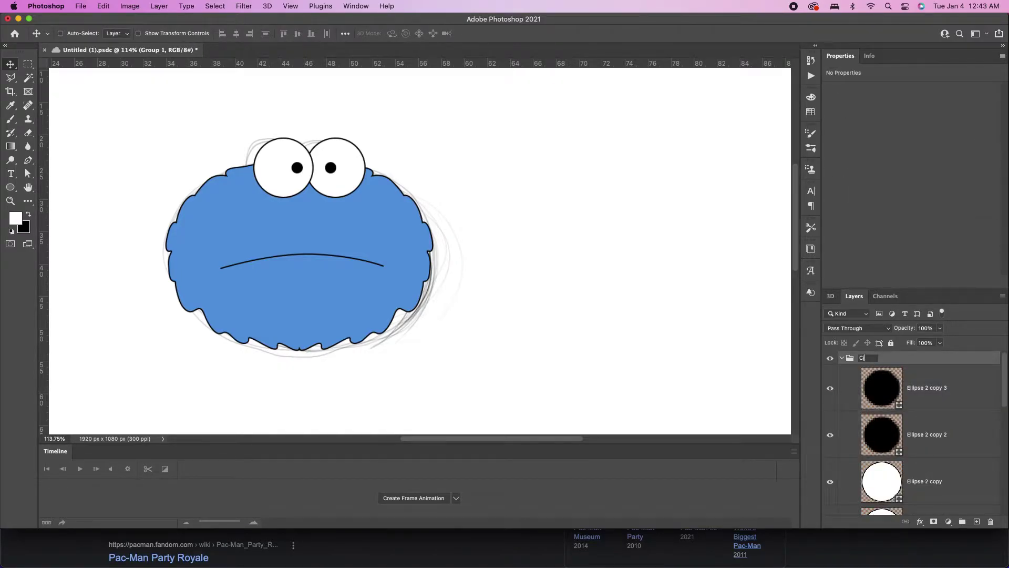
type("ookie mon")
key("BackSpace")
key("BackSpace")
key("BackSpace")
type("Monster Head")
key("Return")
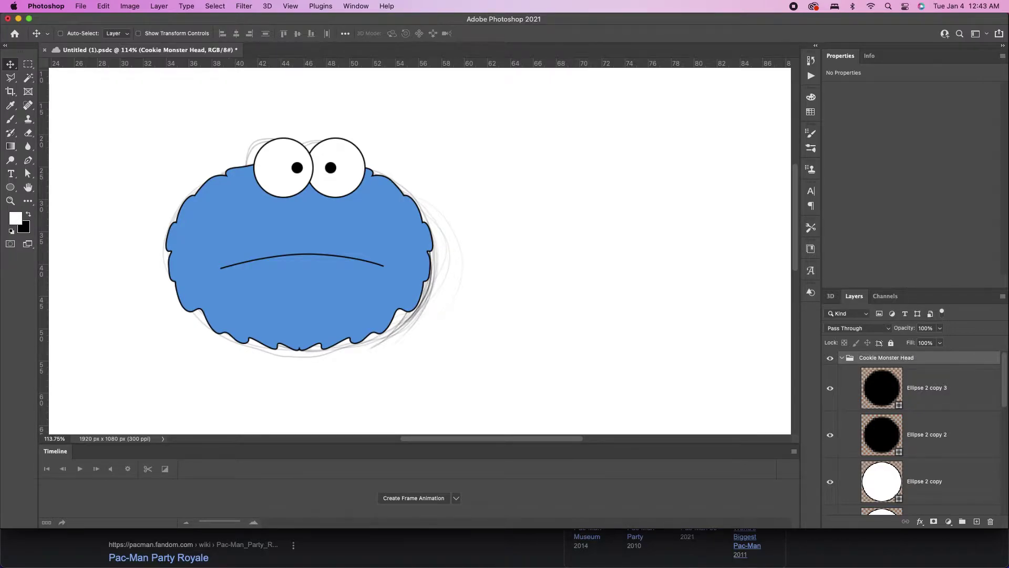
Step: Cut a blue circle into a half-circle eyelid below the pupil and copy it onto the left eye
left_click(969, 409)
scroll(968, 412, "down", 4)
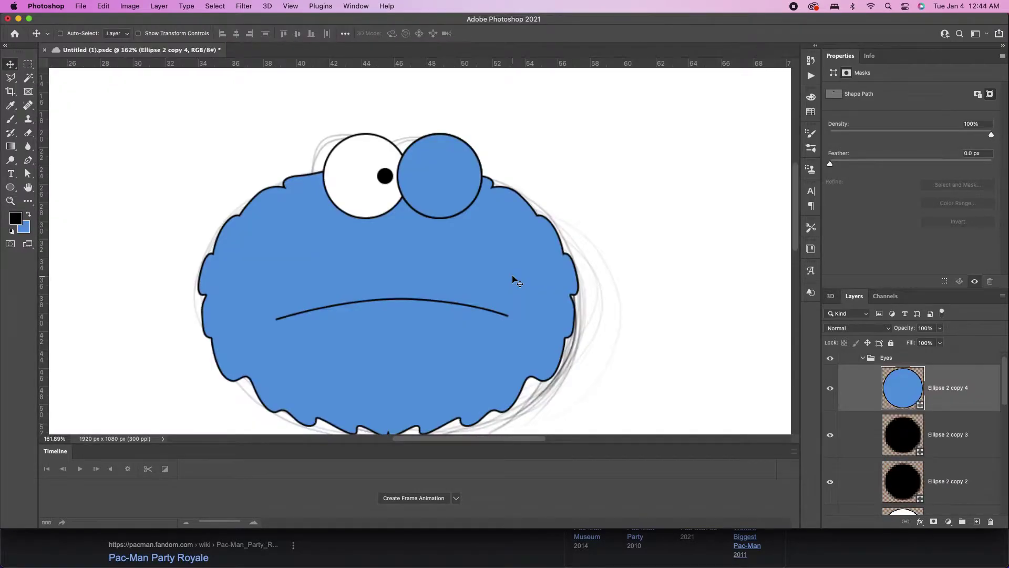
key("a")
left_click(439, 218)
key("Delete")
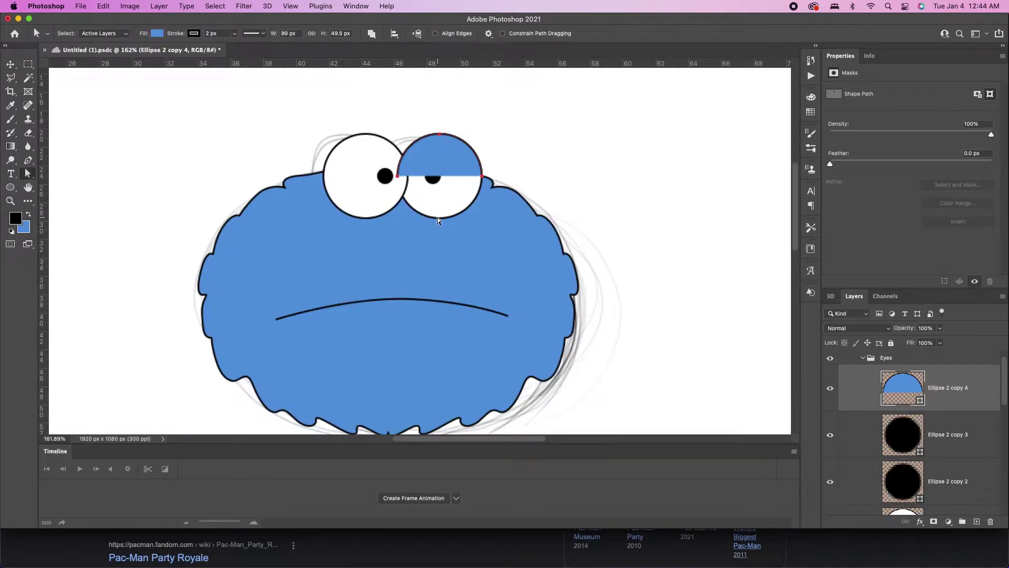
key("v")
key("super+shift+bracketleft")
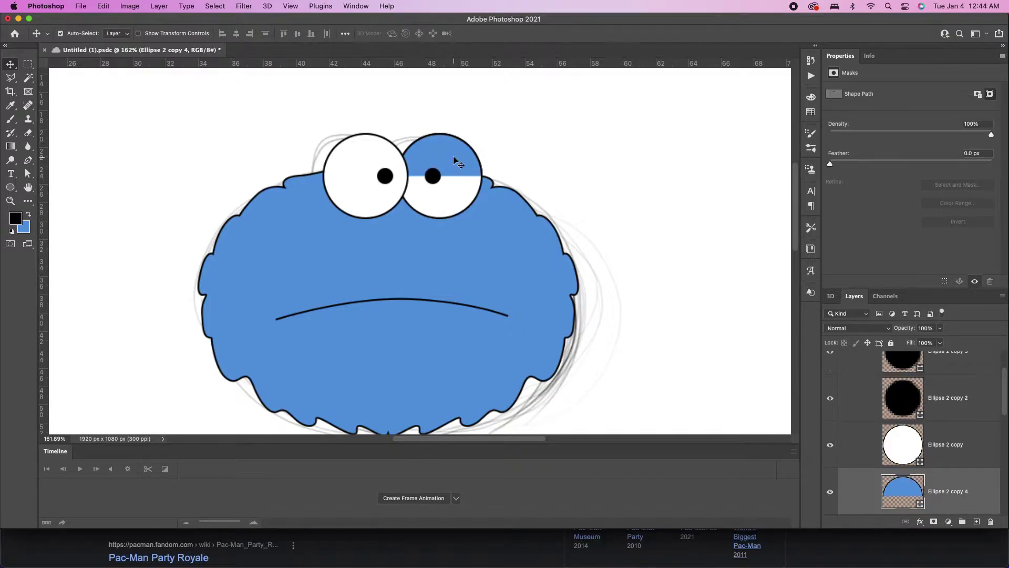
left_click(435, 177)
key("super+bracketleft")
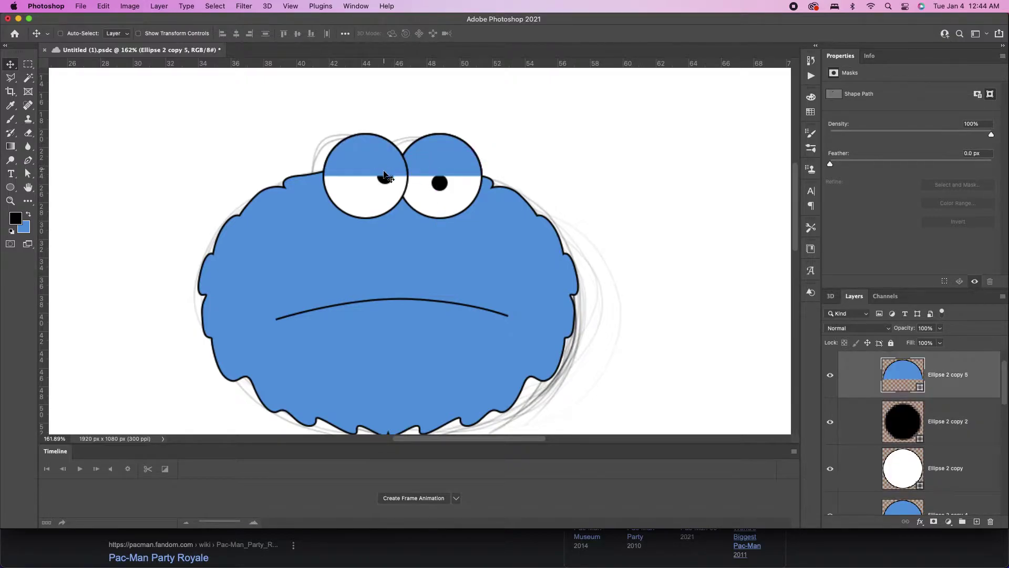
left_click(385, 180, "super")
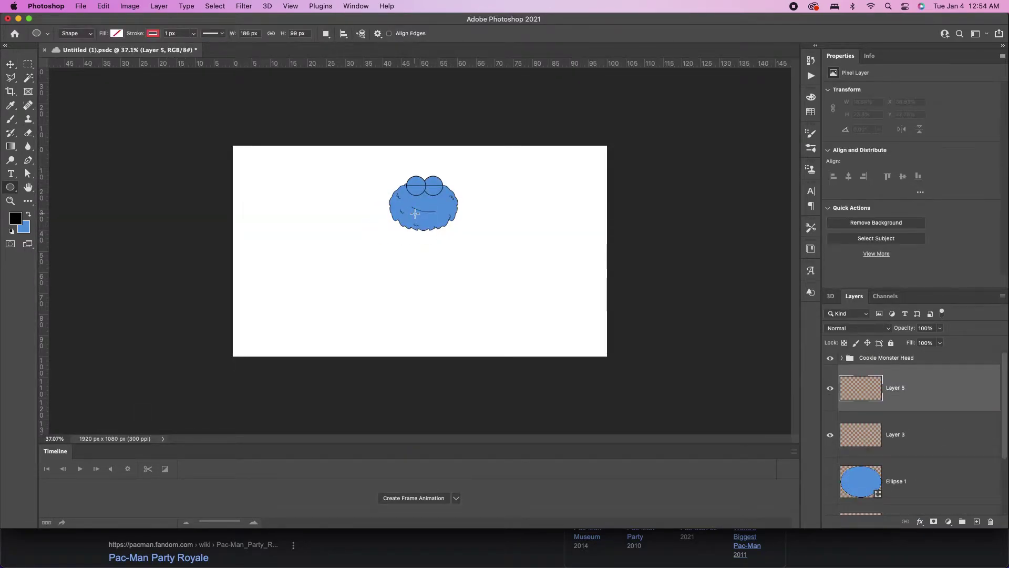
Step: Draw a body ellipse filled with the head's blue and given a black outline
left_click_drag(404, 204, 492, 327)
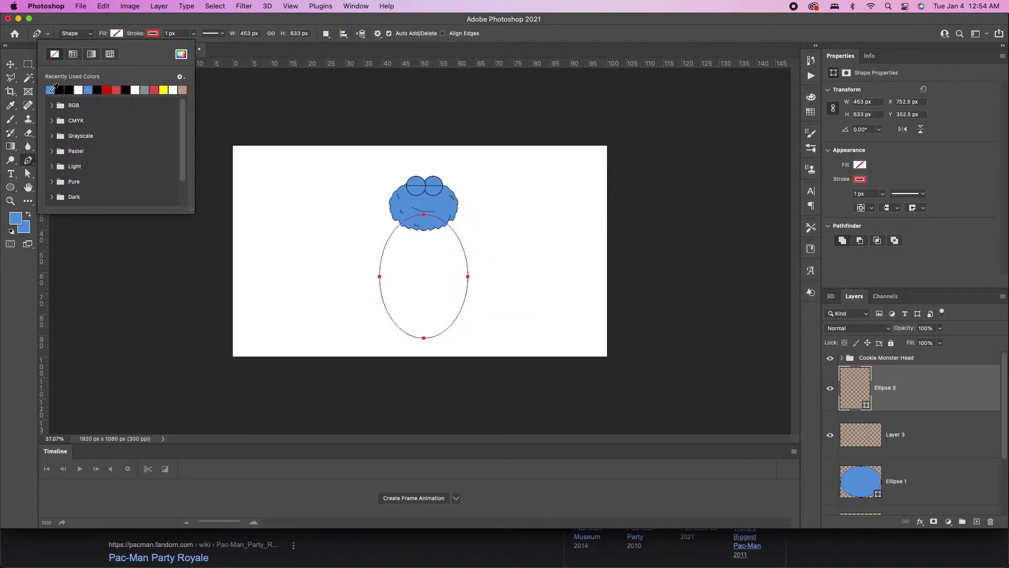
left_click(51, 90)
key("v")
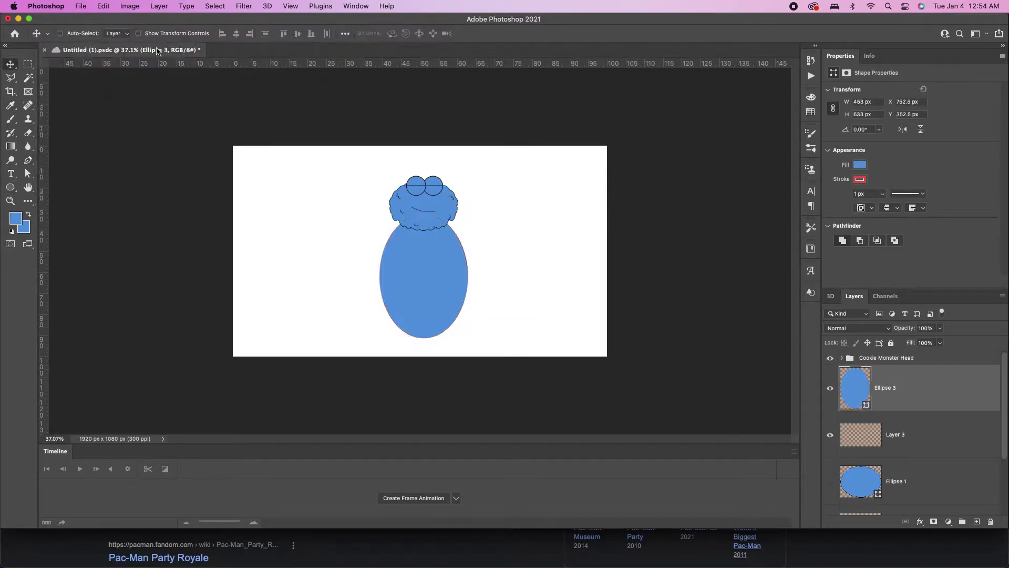
key("u")
left_click(152, 34)
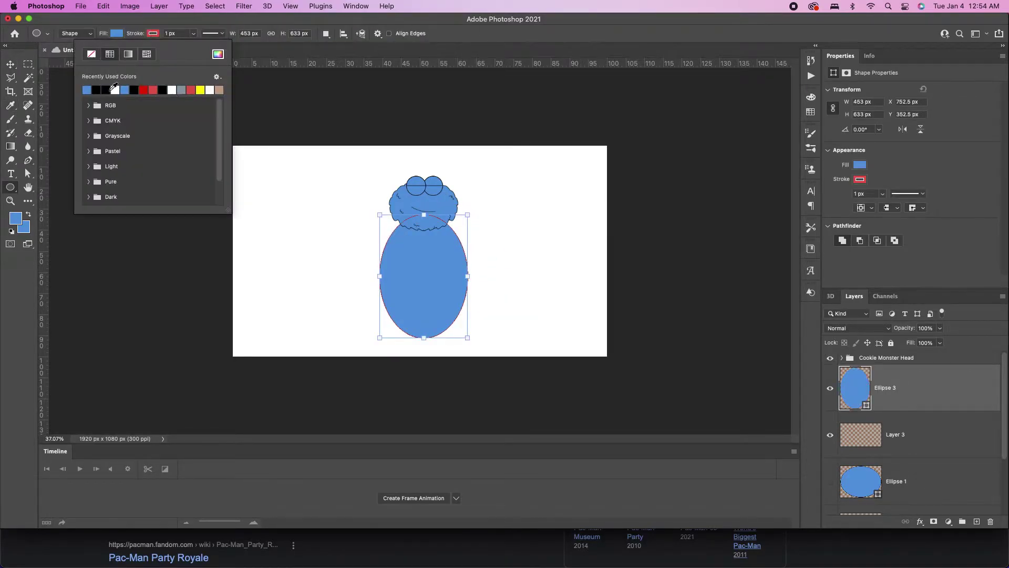
left_click(98, 89)
key("v")
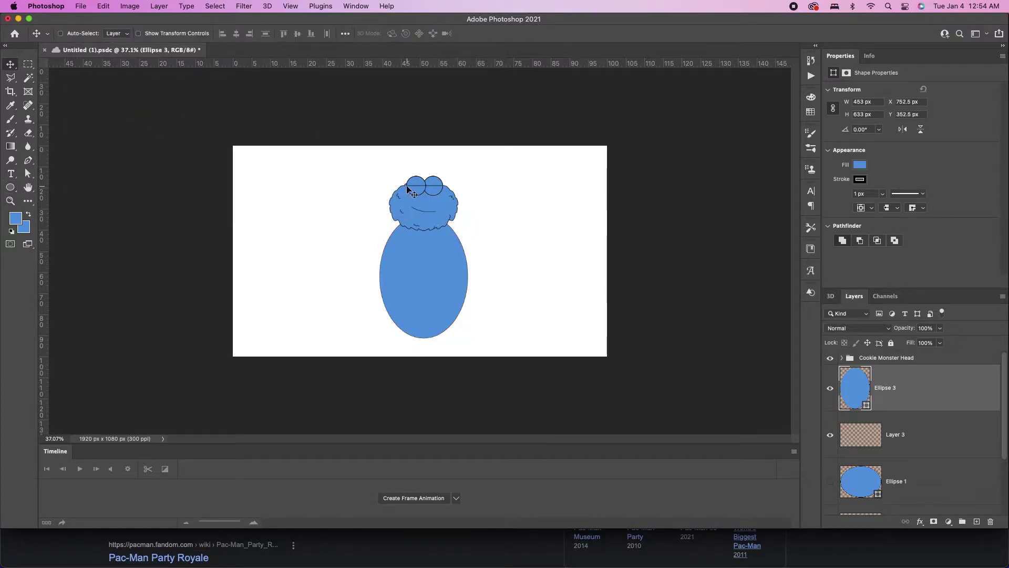
Step: Flatten the body's bottom and nudge the body down under the head
key("a")
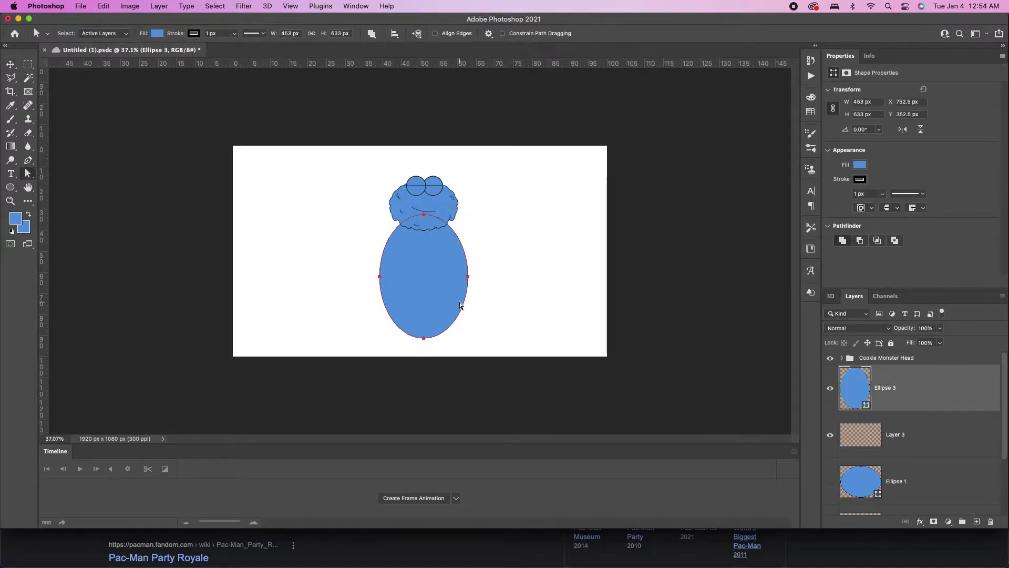
left_click_drag(424, 338, 426, 318)
key("v")
left_click_drag(440, 284, 441, 286)
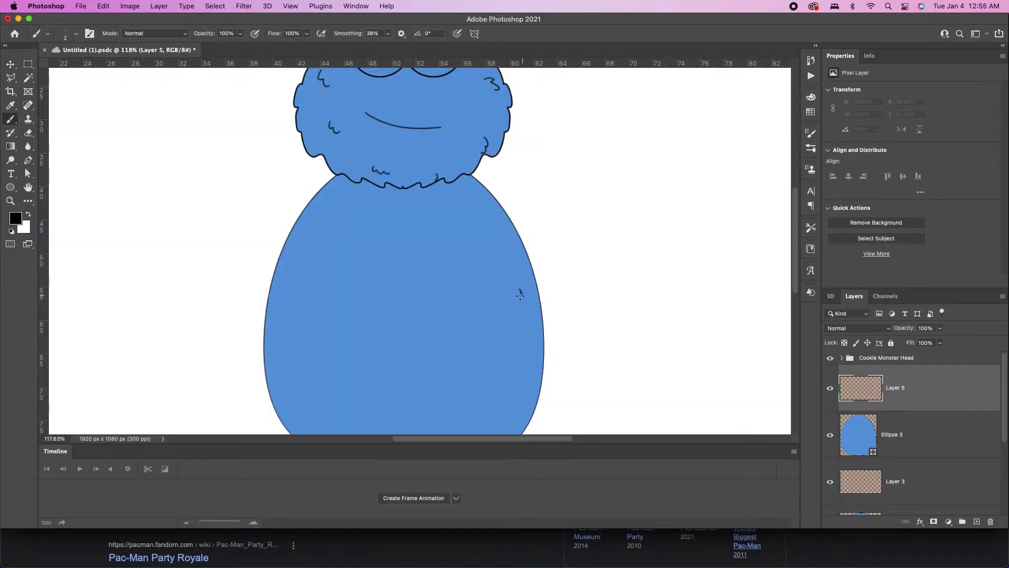
Step: Paint four short black fur strokes across the body's left and right sides
left_click_drag(521, 295, 516, 302)
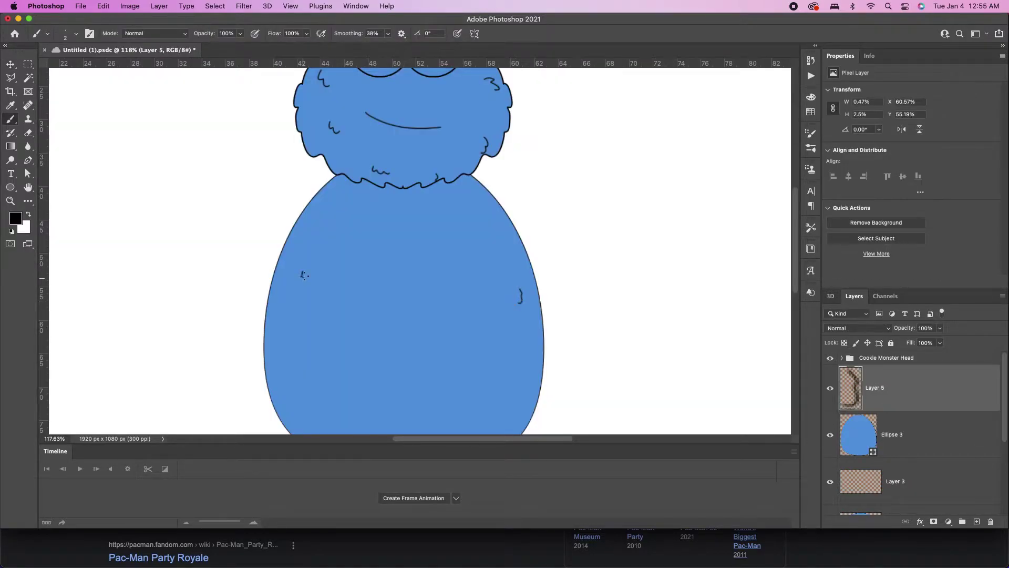
left_click_drag(304, 275, 309, 277)
left_click_drag(274, 343, 291, 349)
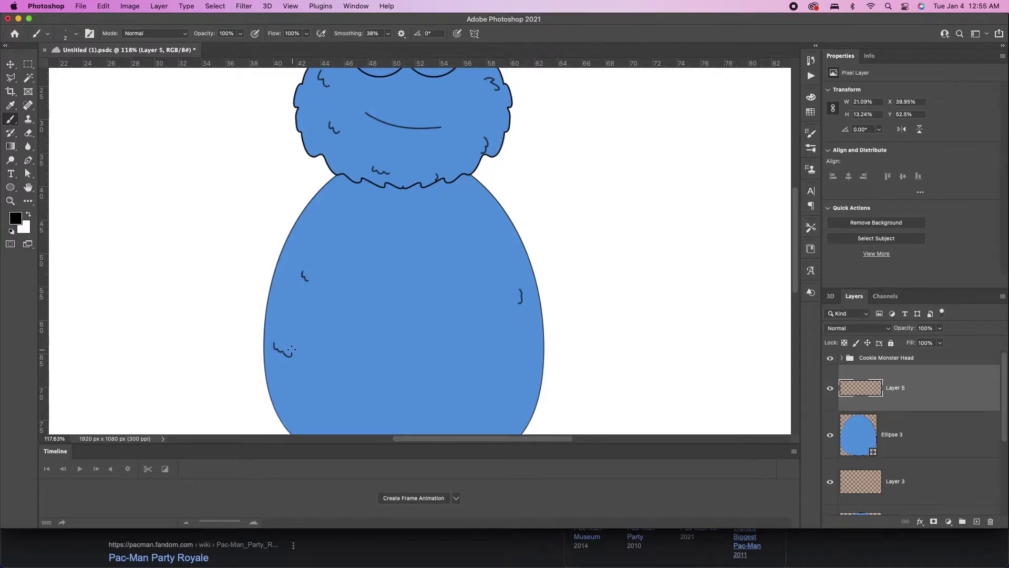
left_click_drag(499, 358, 494, 366)
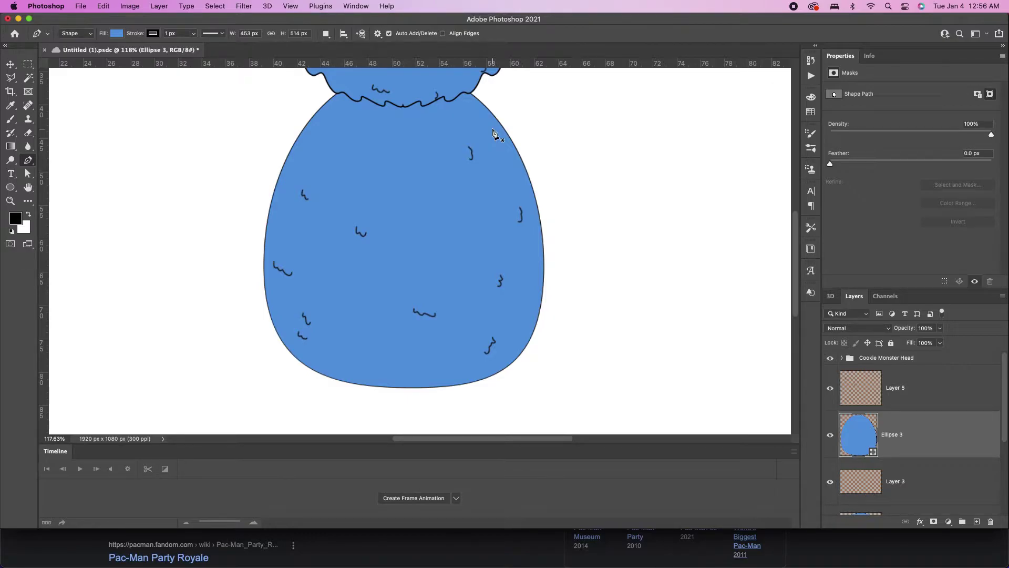
Step: Trace a jagged fur edge down the body's right side and flip a copy to the left
left_click(472, 94)
left_click(491, 109)
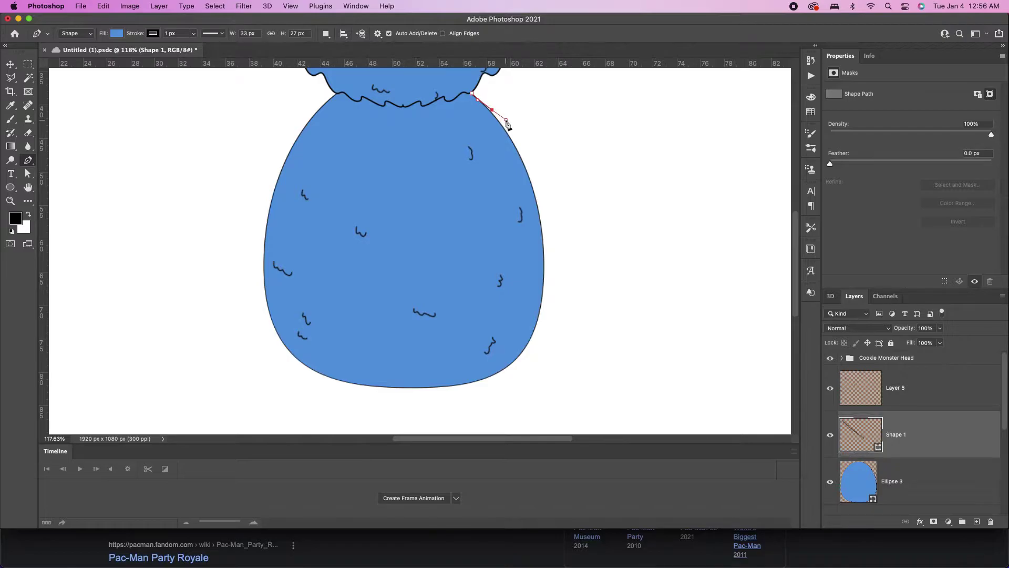
left_click(506, 122)
left_click_drag(511, 135, 515, 142)
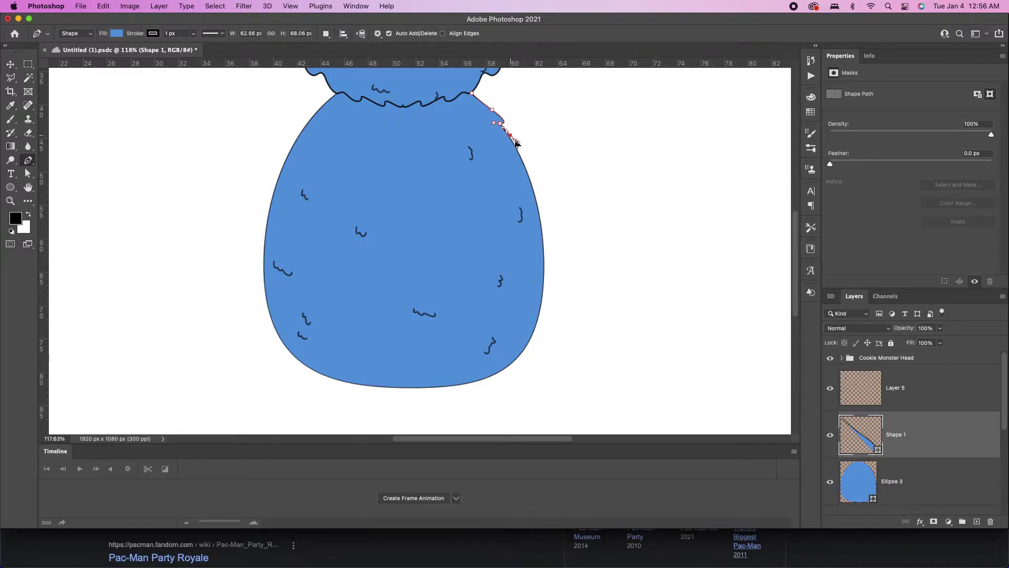
left_click(519, 151)
left_click(525, 167)
left_click_drag(534, 188, 534, 247)
left_click(539, 203)
left_click(543, 233)
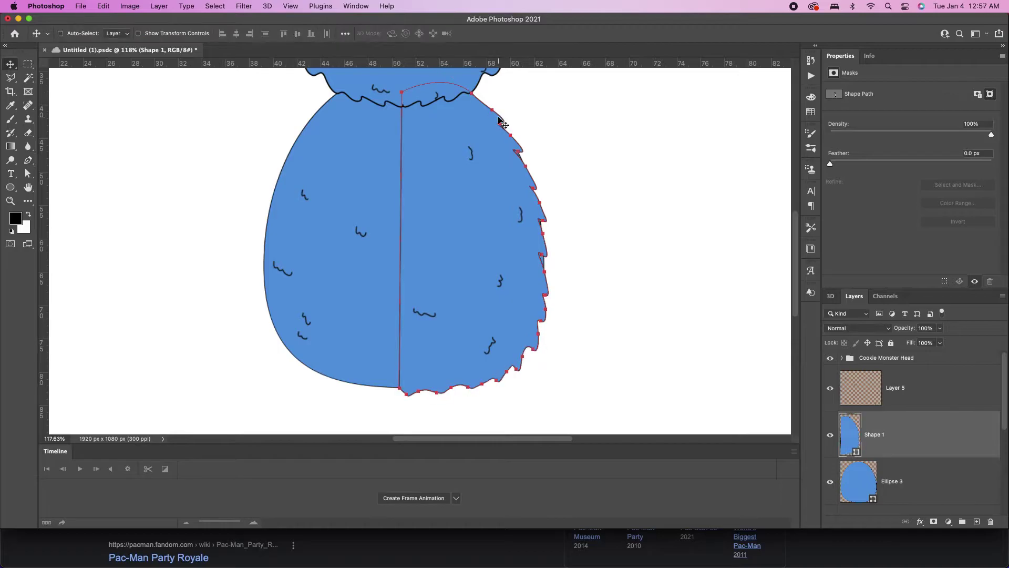
right_click(450, 220)
left_click(495, 432)
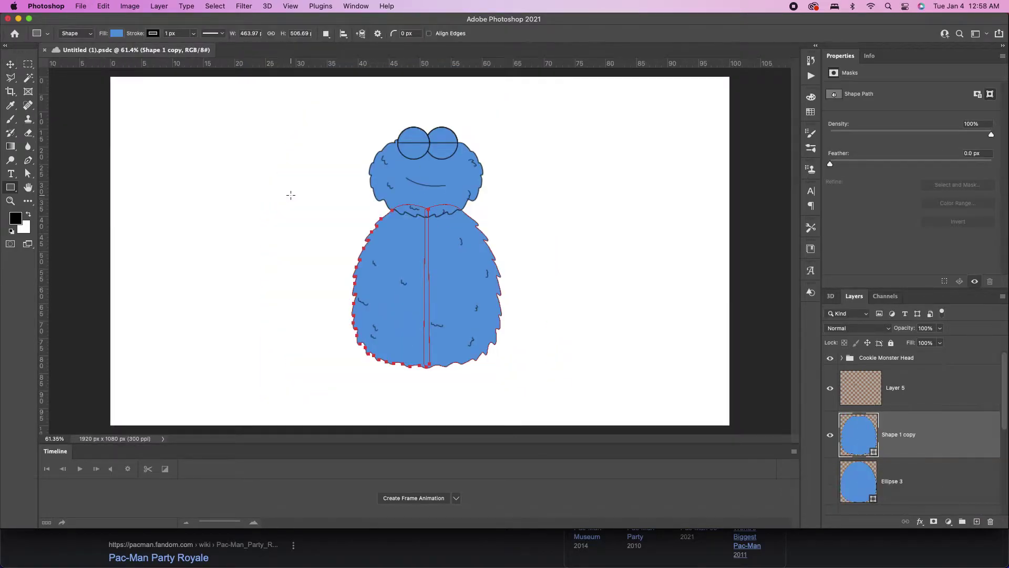
Step: Draw a tall pill with a large corner radius left of the body
left_click_drag(393, 34, 556, 47)
left_click_drag(153, 174, 187, 285)
key("a")
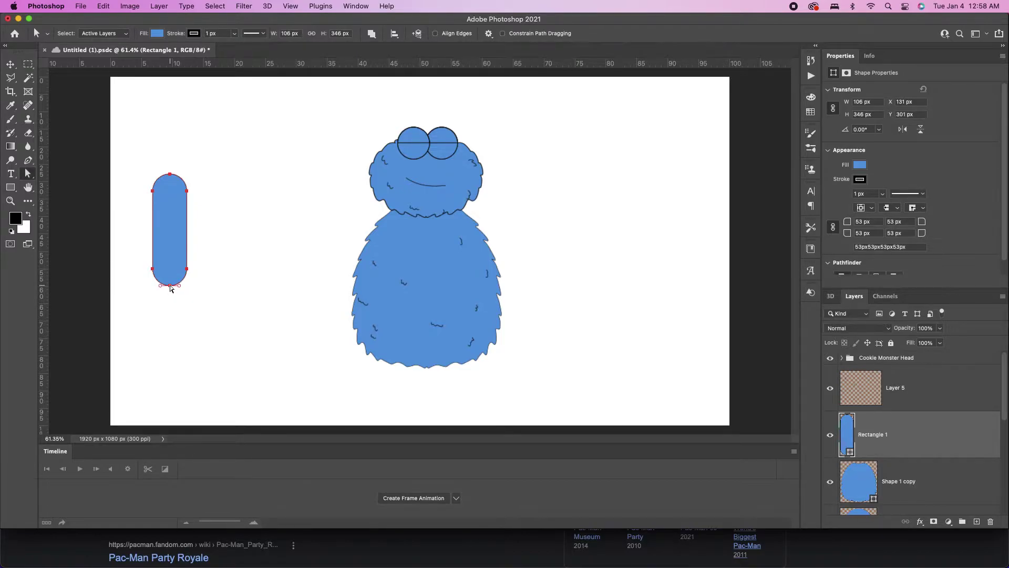
left_click_drag(170, 286, 170, 280)
key("super+z")
Step: Duplicate the pill below the original, overlapping it, and lower the copy's opacity to 63%
key("v")
key("ctrl+j")
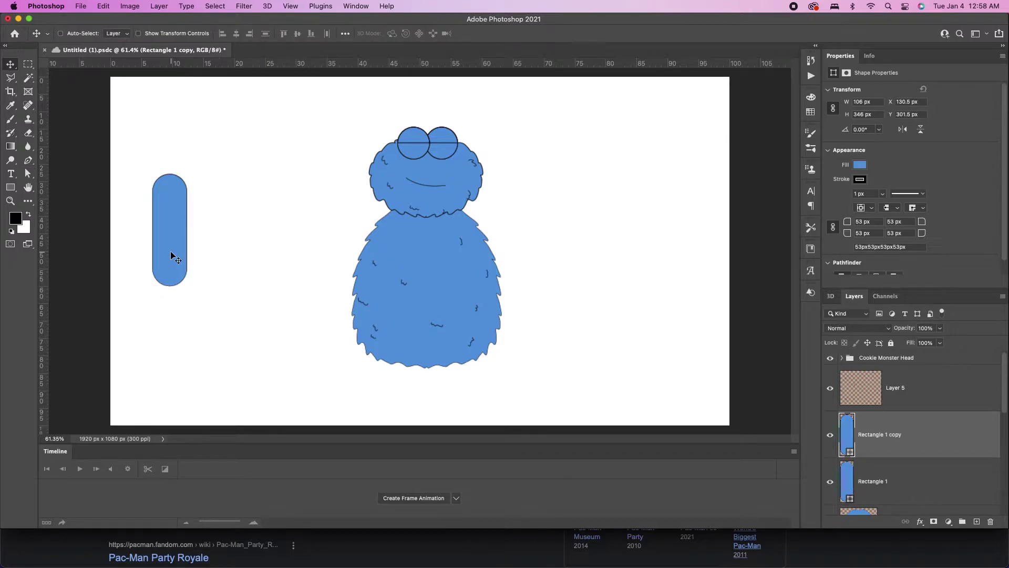
left_click_drag(170, 251, 159, 333)
key("t")
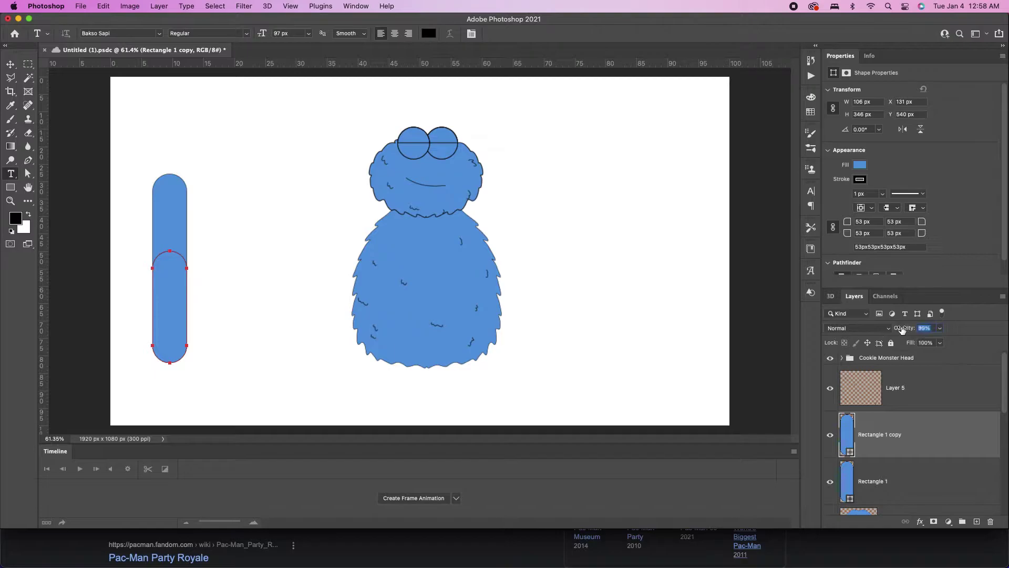
left_click_drag(895, 333, 888, 330)
key("z")
left_click_drag(240, 304, 333, 295)
Step: Draw a tiny ellipse pivot dot at the centre of the pill overlap
key("v")
left_click(246, 264)
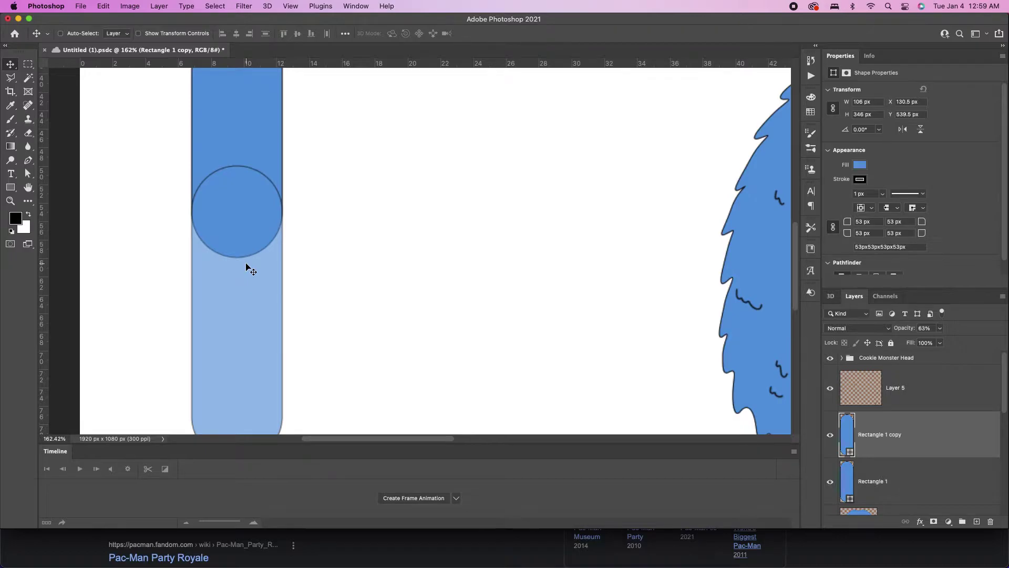
key("y")
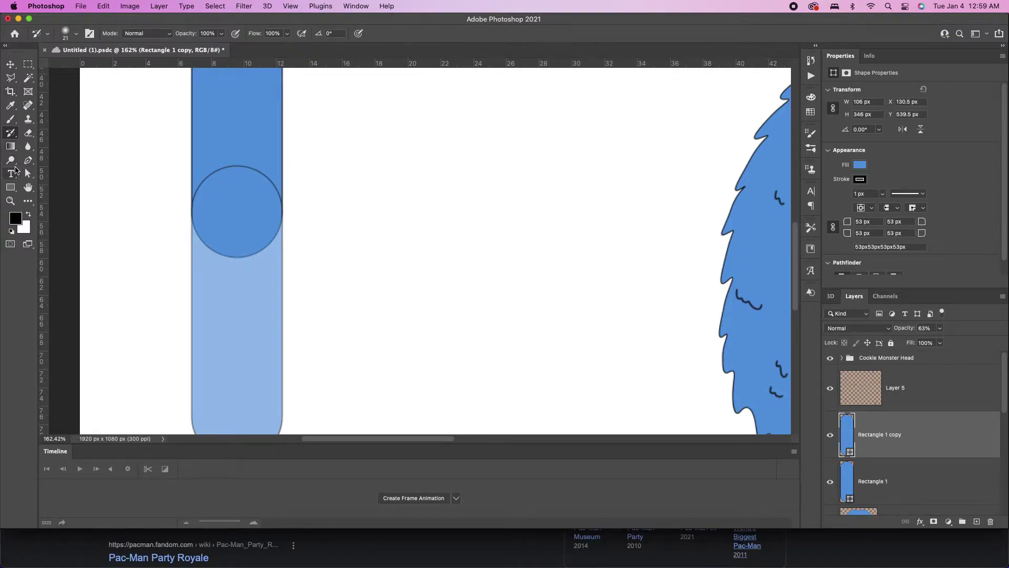
right_click(11, 187)
left_click(47, 197)
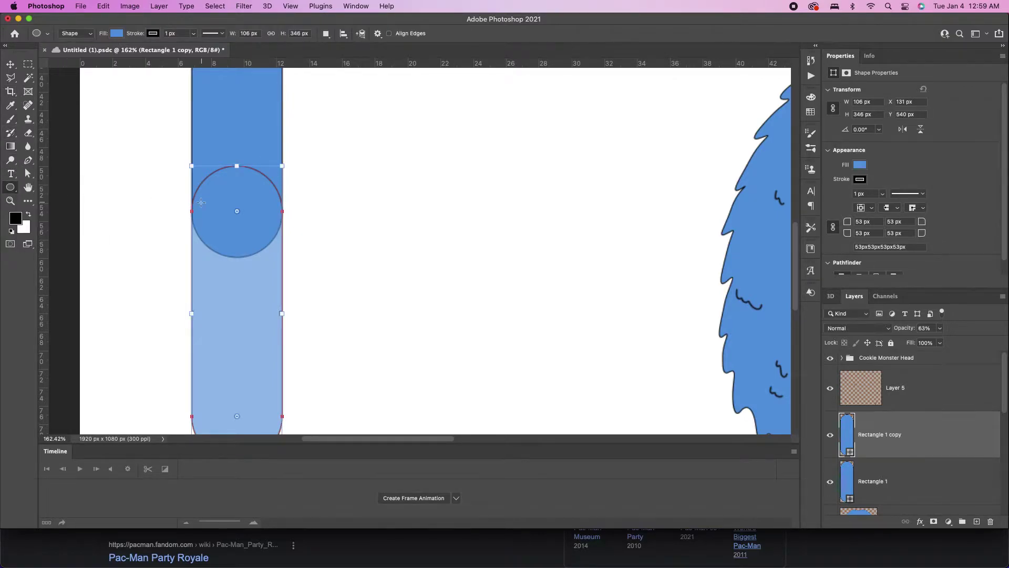
left_click_drag(234, 209, 240, 213)
Step: Move the arm pieces beside the body and rotate them onto the shoulder
key("v")
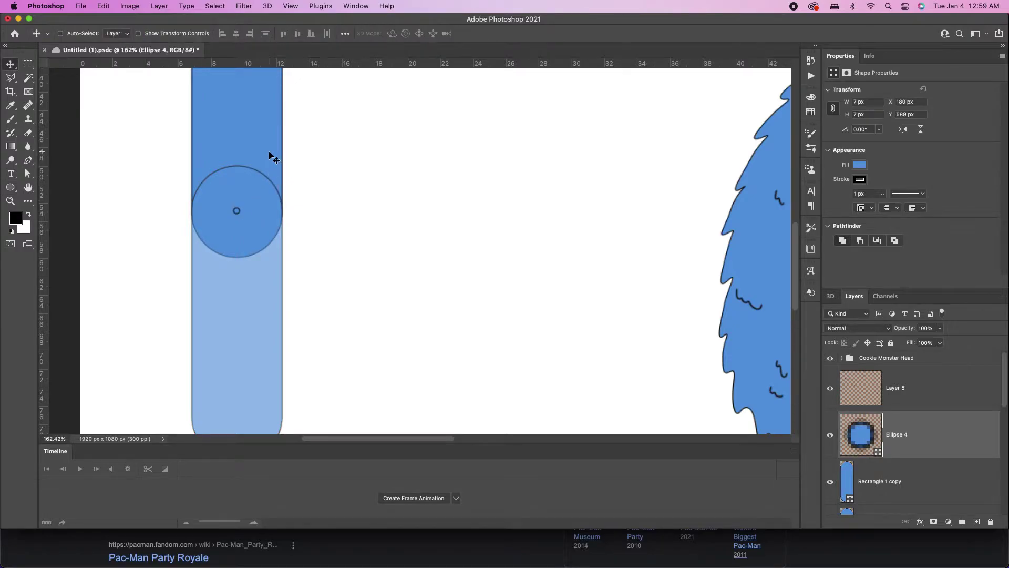
scroll(357, 263, "down", 5)
left_click_drag(413, 248, 514, 267)
key("super+t")
left_click_drag(447, 173, 461, 179)
left_click_drag(406, 218, 442, 252)
left_click_drag(466, 258, 460, 247)
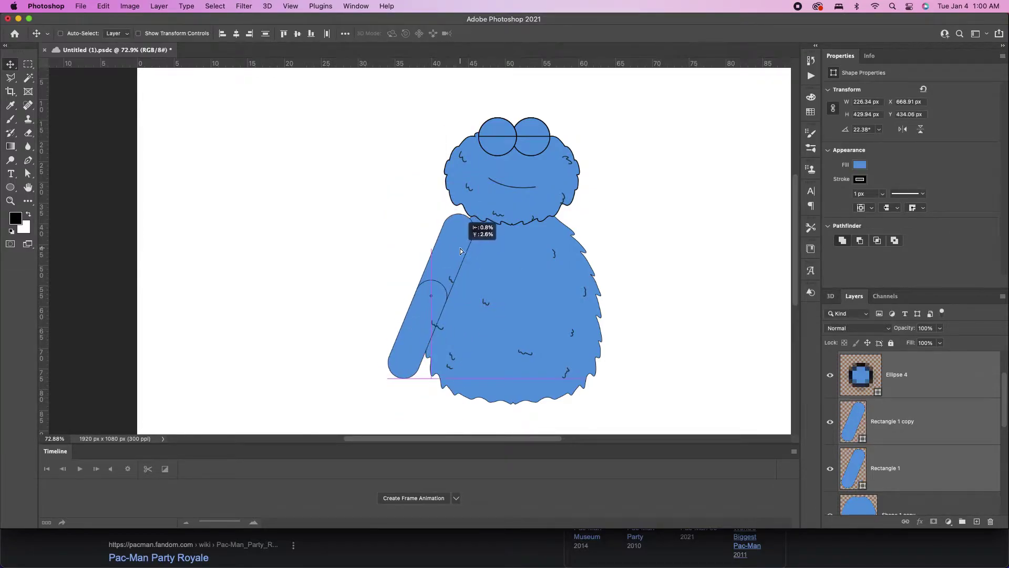
Step: Tilt the pill about 25 degrees, shift it up and left, and settle its final angle
key("ctrl+t")
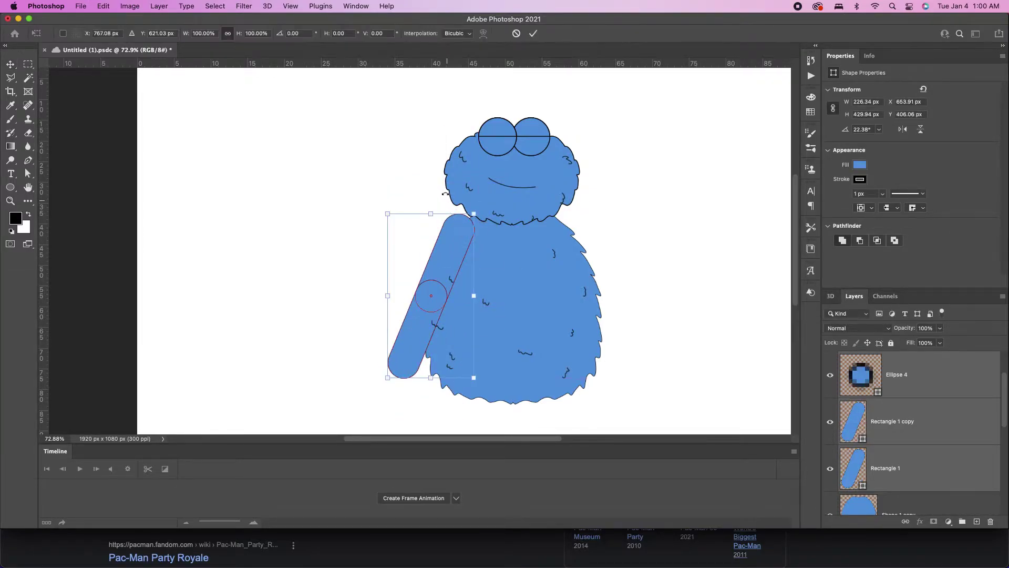
left_click_drag(446, 191, 496, 197)
left_click_drag(469, 261, 458, 258)
mouse_move(507, 145)
left_mouse_down()
mouse_move(551, 157)
mouse_move(517, 143)
left_mouse_up()
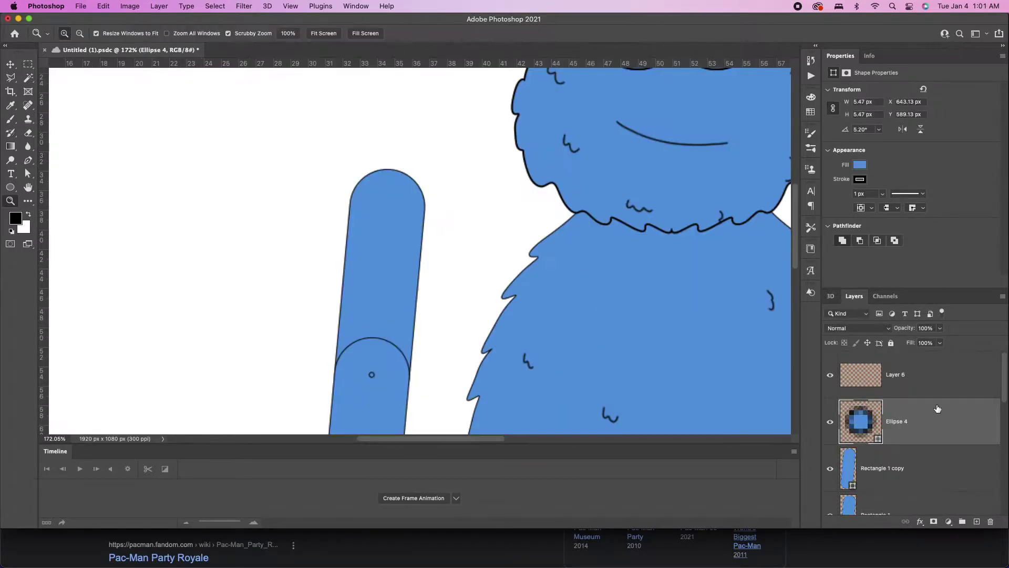
key("p")
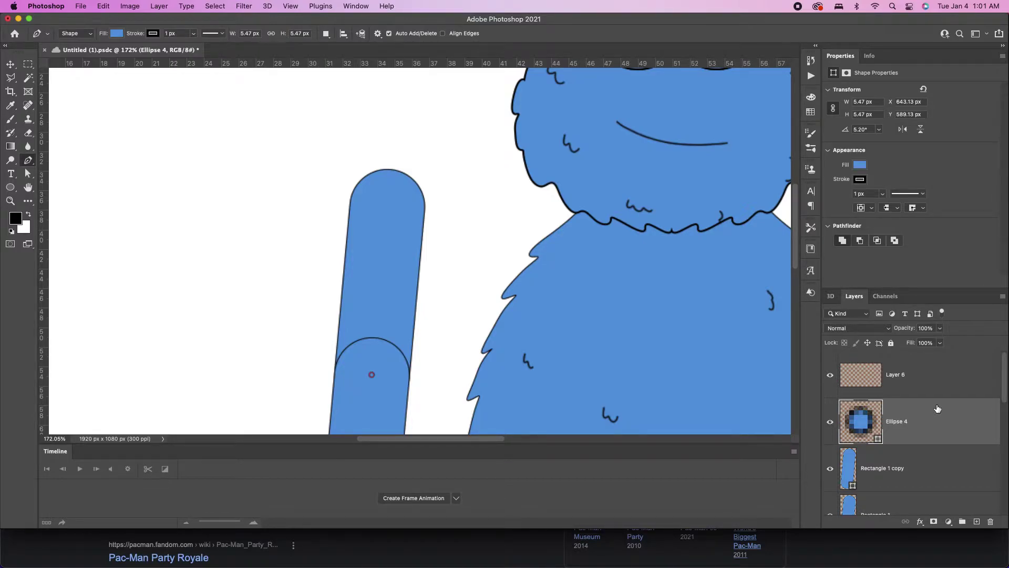
Step: Start the jagged fur outline at the arm's top and trace it down the left edge
left_click(355, 188)
mouse_move(341, 217)
left_mouse_down()
mouse_move(345, 233)
mouse_move(351, 222)
left_mouse_up()
key("super+z")
left_click_drag(347, 233, 342, 245)
left_click(339, 254)
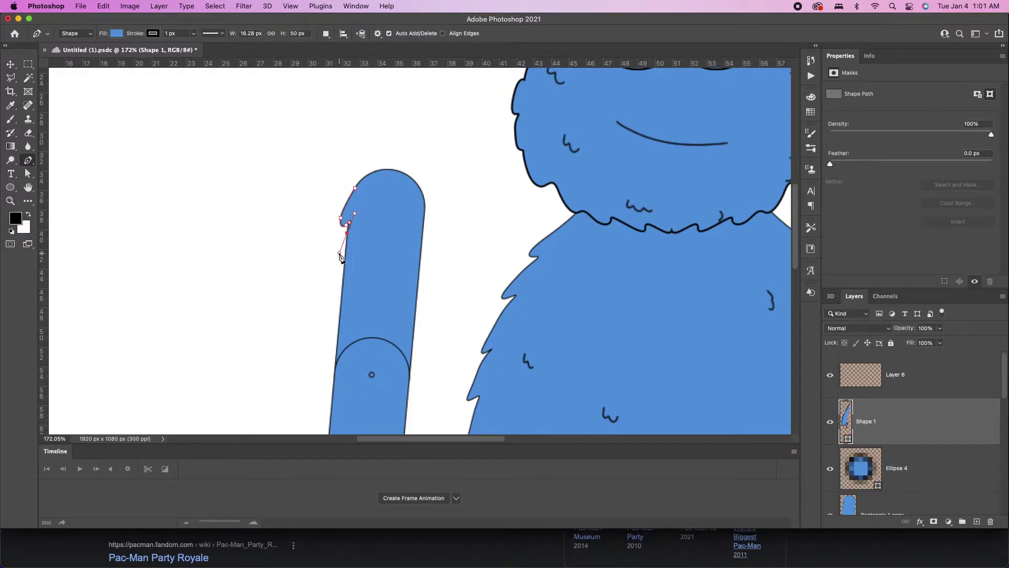
left_click(338, 263)
left_click(334, 275)
left_click(333, 297)
left_click(335, 310)
left_click(332, 329)
left_click(332, 343)
left_click(330, 360)
left_click(330, 371)
Step: Carry the jagged fur outline around the bottom corner and across the arm's bottom
left_click_drag(330, 386, 343, 384)
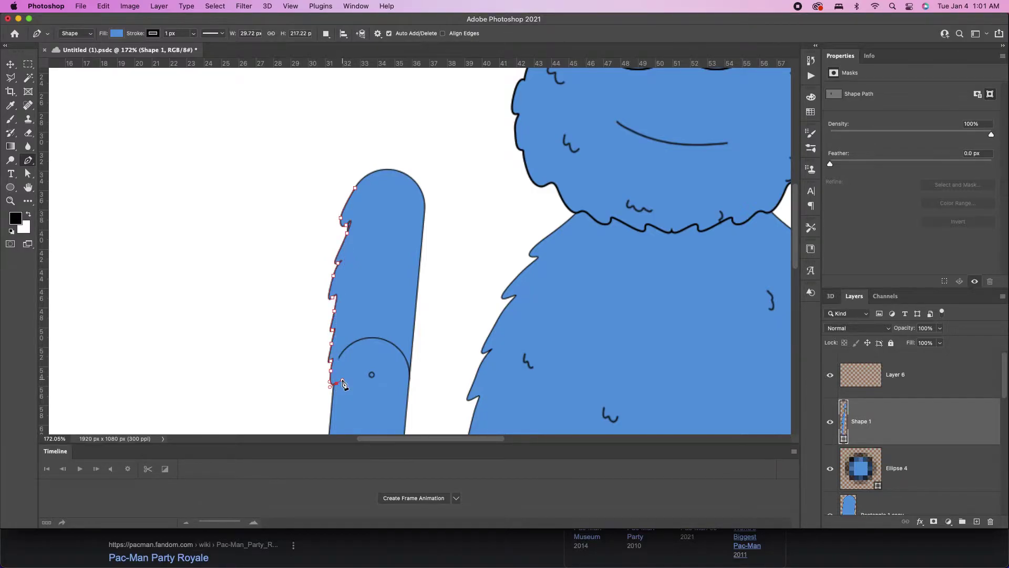
left_click(348, 385)
left_click(364, 389)
left_click(367, 384)
left_click(374, 384)
left_click(376, 387)
left_click(385, 392)
left_click(395, 386)
left_click(402, 392)
left_click(406, 385)
Step: Trace the jagged outline up the arm's right edge and erase a stray line
left_click(414, 389)
left_click(415, 377)
left_click_drag(410, 359, 417, 294)
left_click_drag(427, 302, 426, 226)
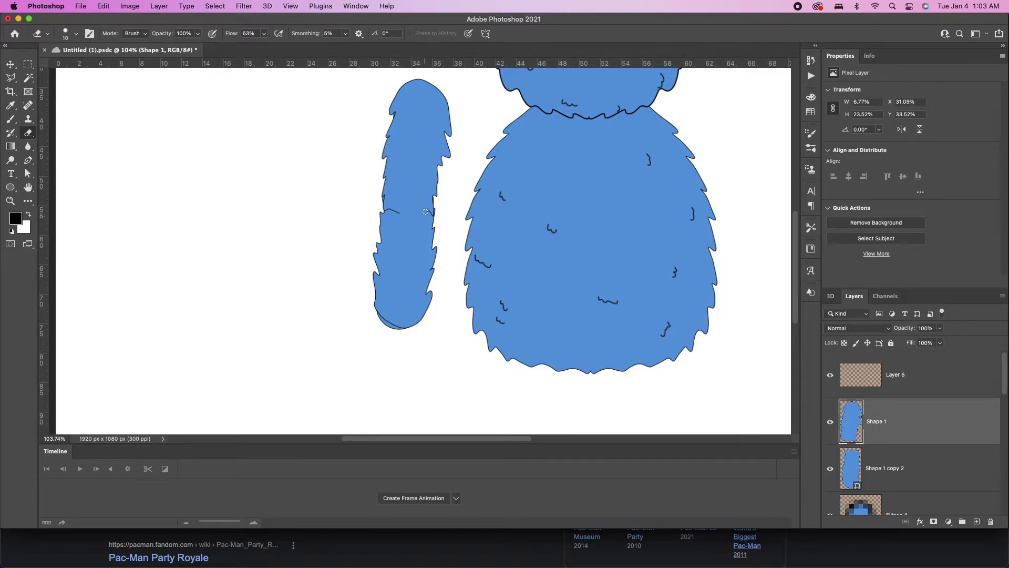
left_click_drag(430, 218, 398, 211)
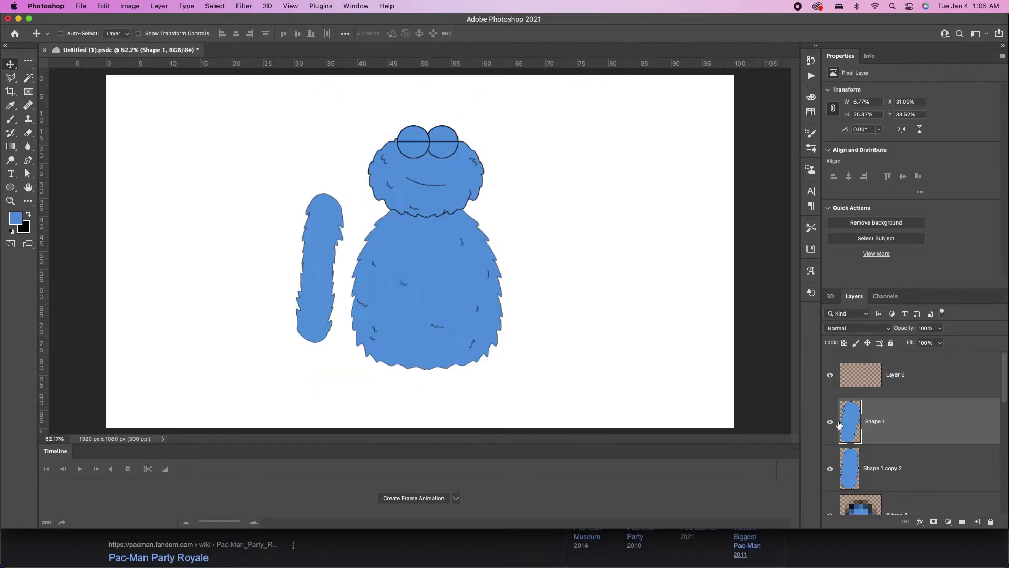
Step: Rename the traced arm layers to Arm and Forearm
left_click(831, 423)
left_click(830, 422)
double_click(873, 422)
type("Arm")
key("Return")
double_click(892, 467)
type("Forearm")
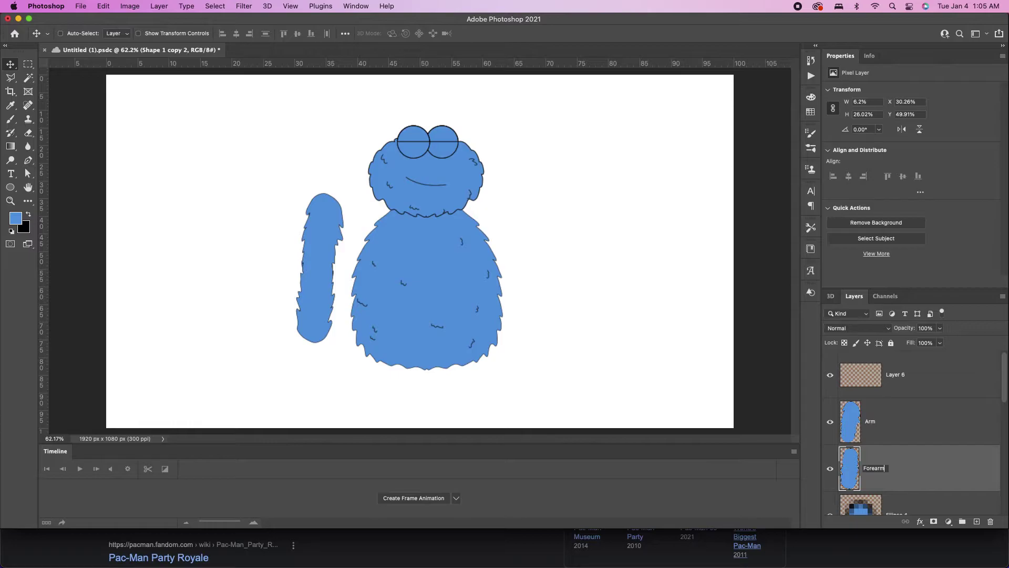
key("Return")
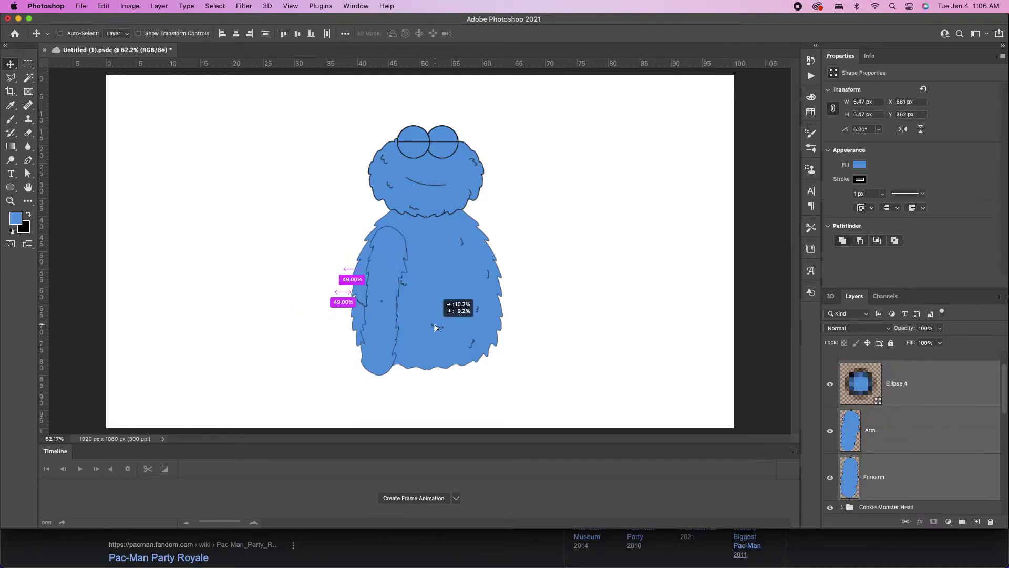
Step: Send the dot copy behind the arm layers and move the arm copy off the body to the right
left_click_drag(436, 326, 437, 327)
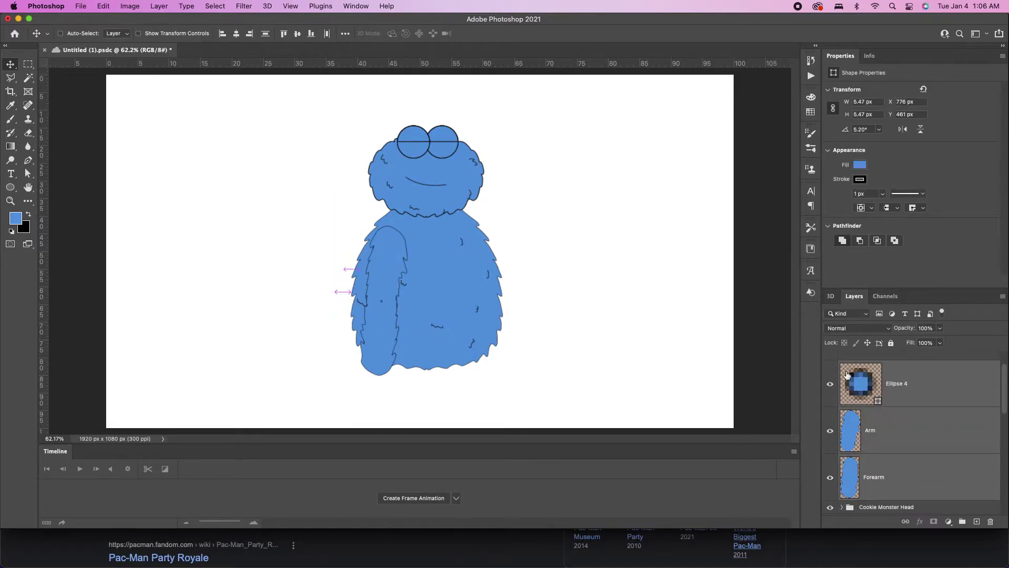
left_click(923, 449)
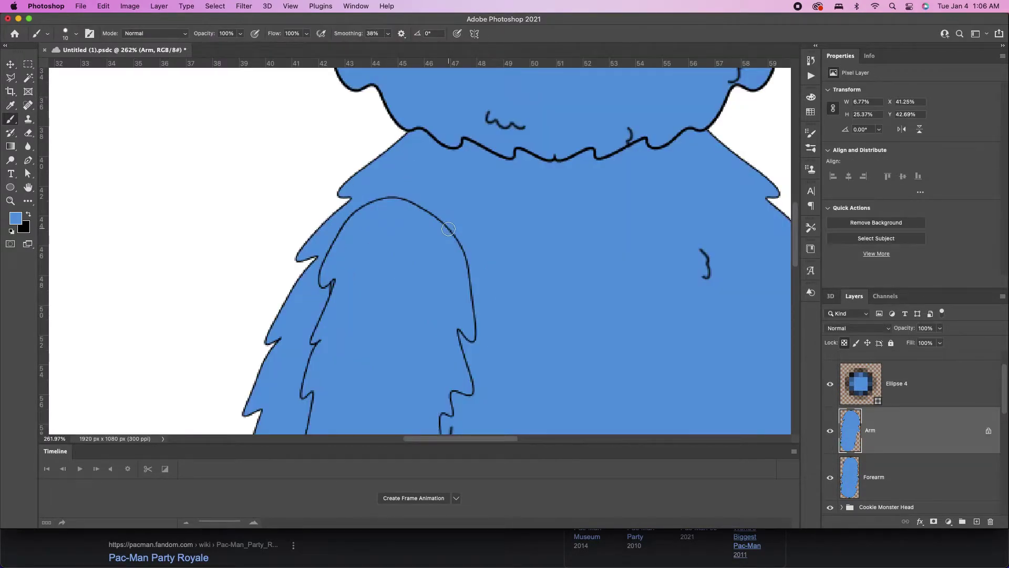
key("bracketright")
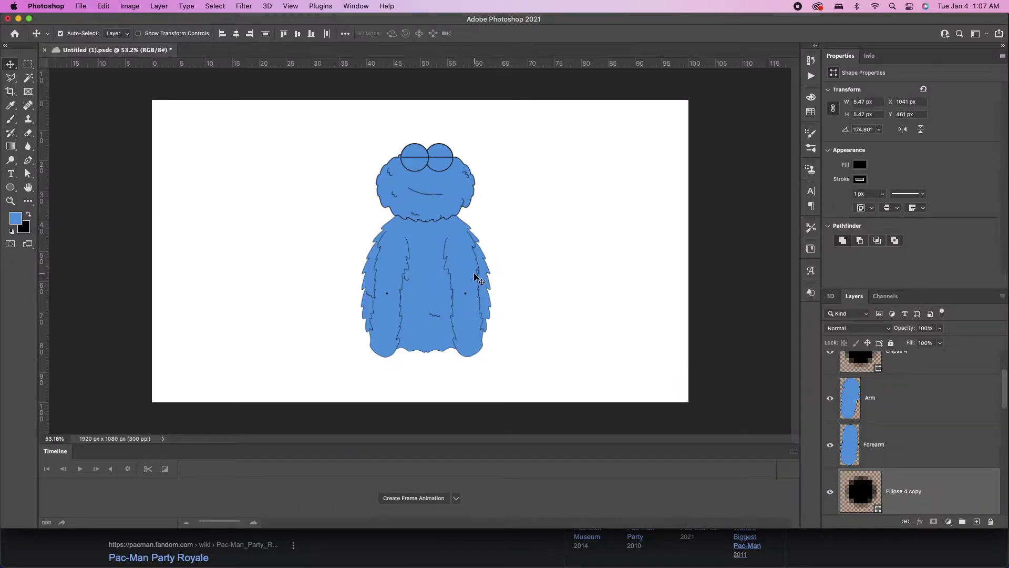
key("super+bracketleft")
key("super+bracketleft")
key("super+bracketleft")
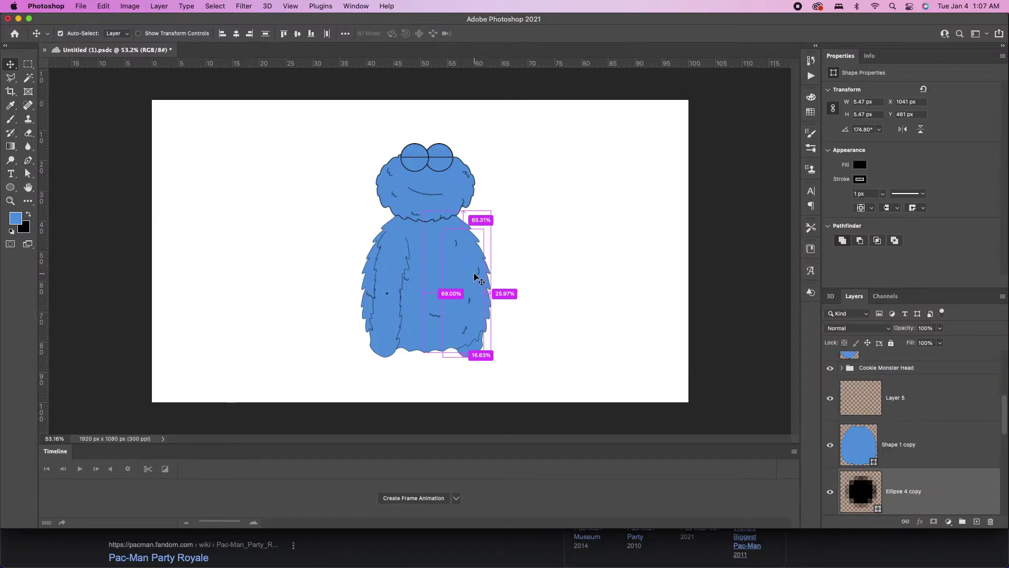
left_click_drag(475, 277, 536, 275)
scroll(886, 441, "down", 4)
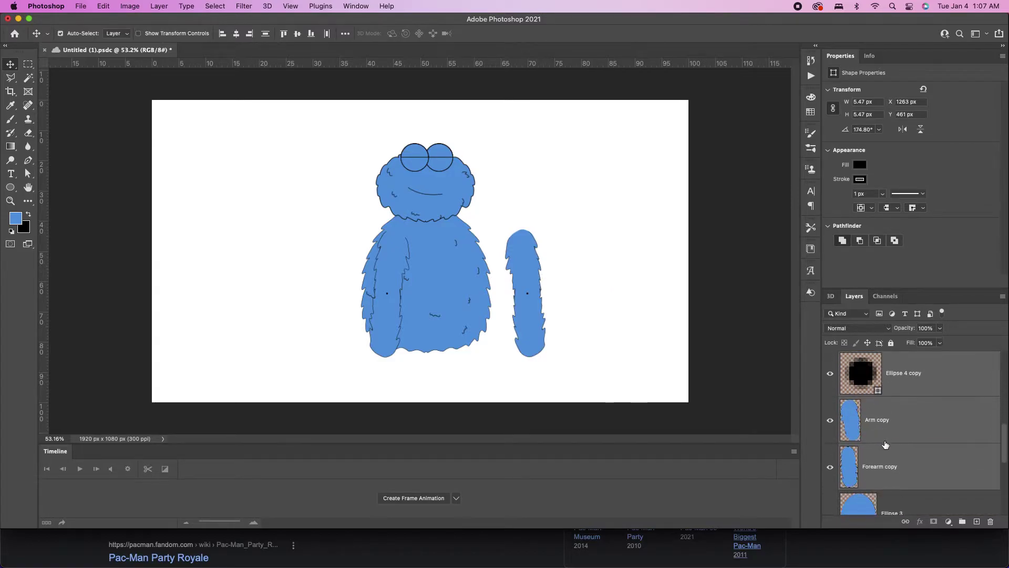
Step: Group the arm copy's layers as Left Arm and place it against the body's right edge
key("super+g")
left_click(830, 358)
left_click(831, 358)
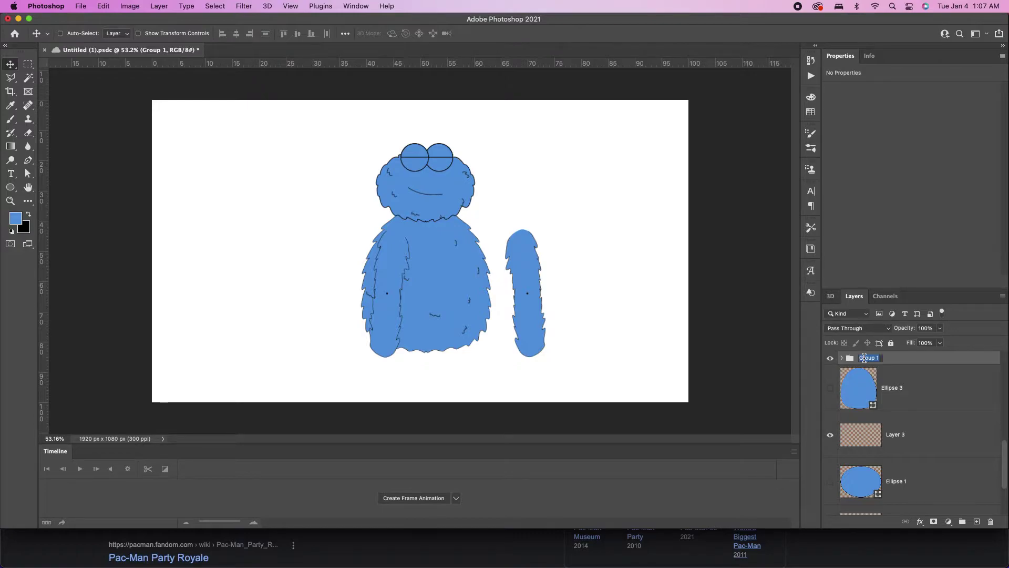
type("Left")
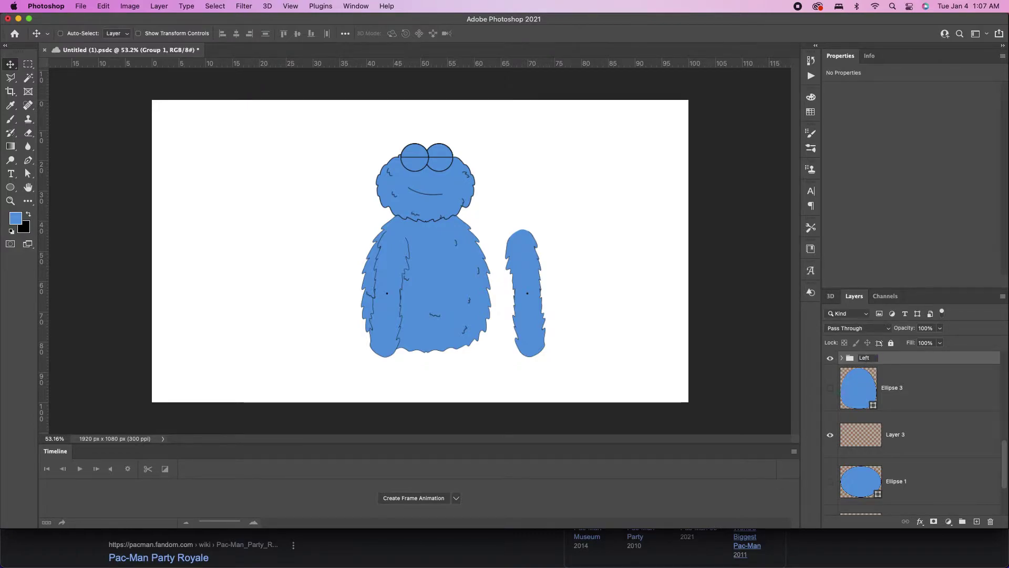
type(" Arm")
key("Return")
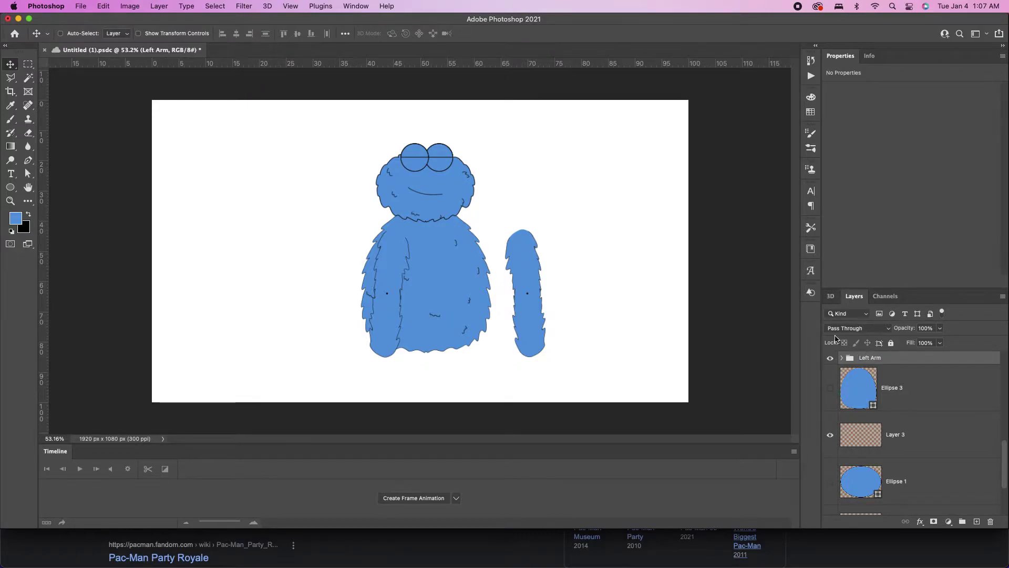
left_click_drag(561, 272, 505, 274)
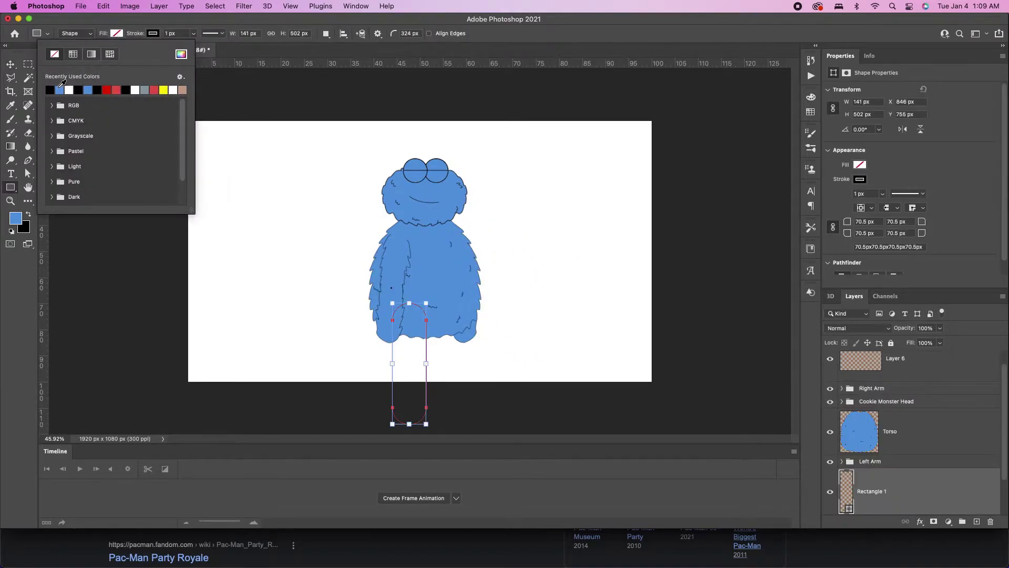
Step: Fill the leg rectangle blue, trying a duplicate then undoing it
left_click(60, 89)
key("v")
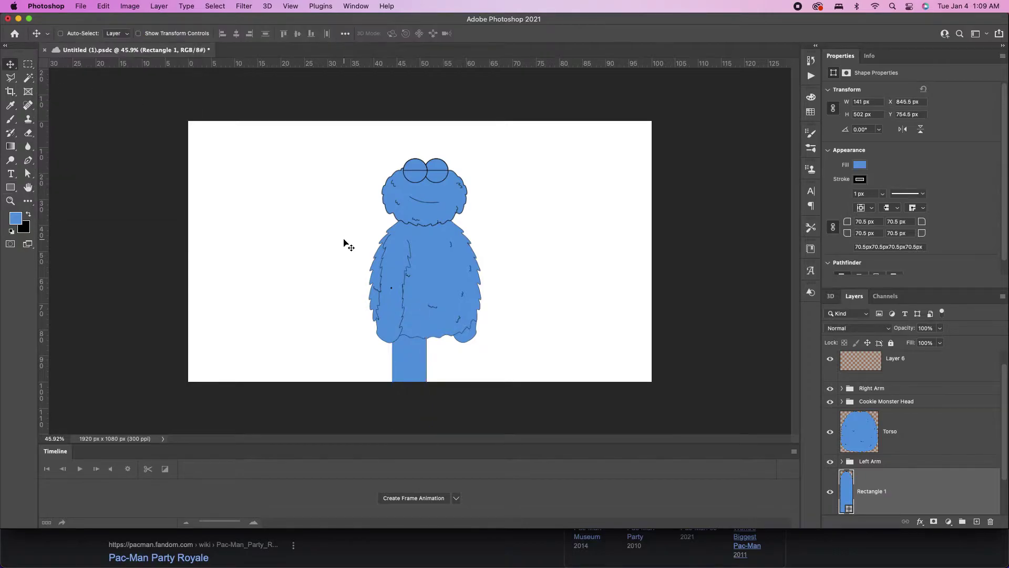
key("super+j")
left_click_drag(426, 332, 457, 330)
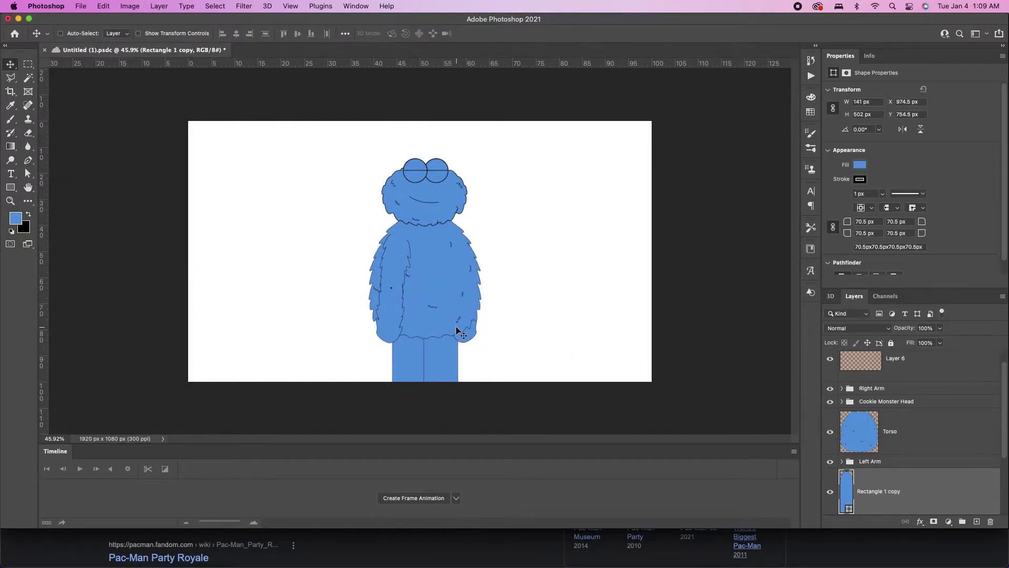
key("super+z")
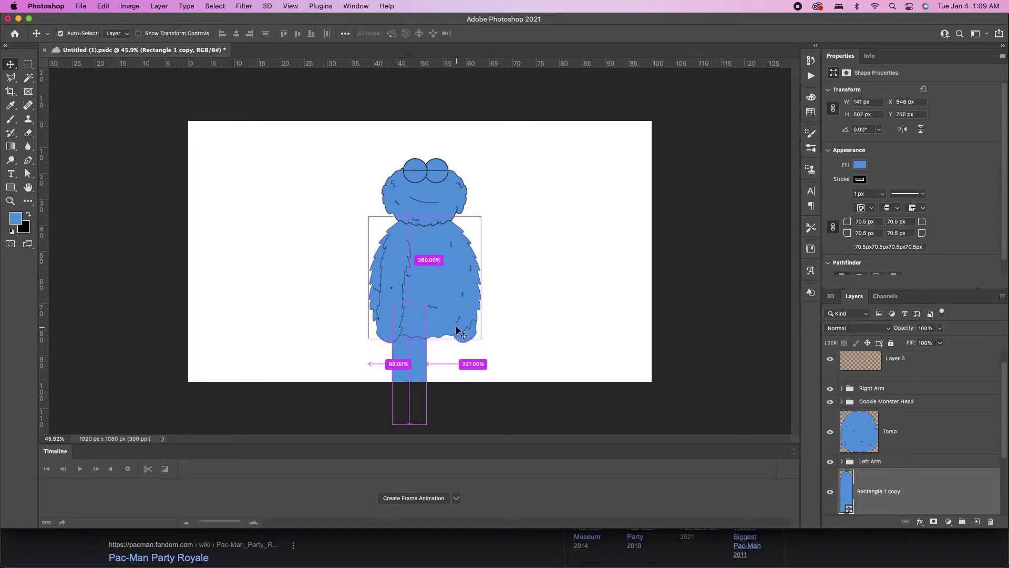
key("super+z")
Step: Zoom in on the torso bottom and begin a new fur-edged leg shape at its lower edge
key("z")
left_click_drag(441, 345, 474, 300)
key("p")
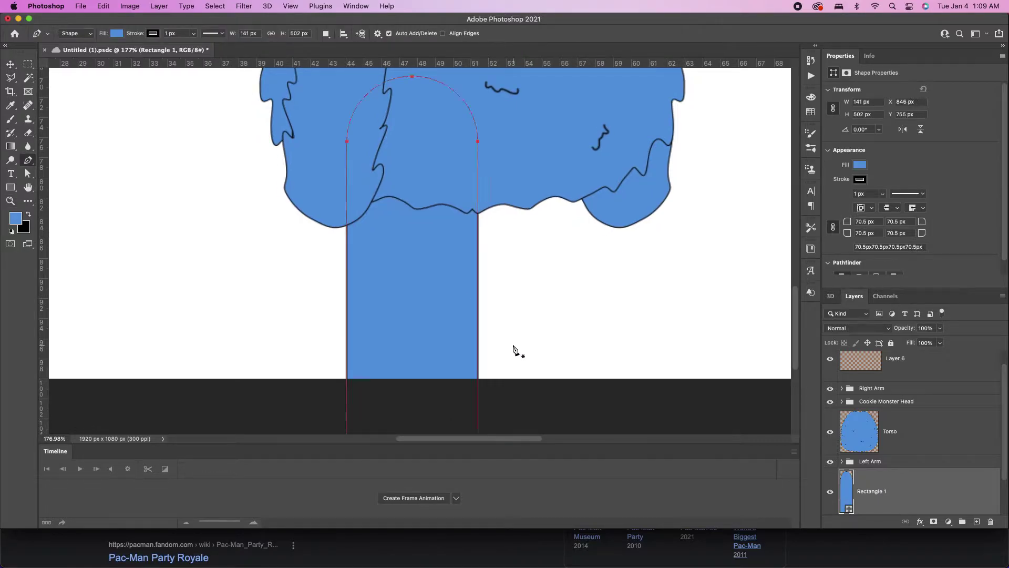
key("Escape")
left_click(478, 214)
left_click_drag(480, 235, 486, 323)
left_click(483, 254)
key("super+z")
Step: Trace the leg's fur edge down, across the bottom and up the left side, closing the shape
left_click(487, 334)
left_click(481, 345)
left_click_drag(484, 365, 475, 392)
left_click(338, 395)
left_click(332, 316)
left_click(332, 263)
left_click(338, 216)
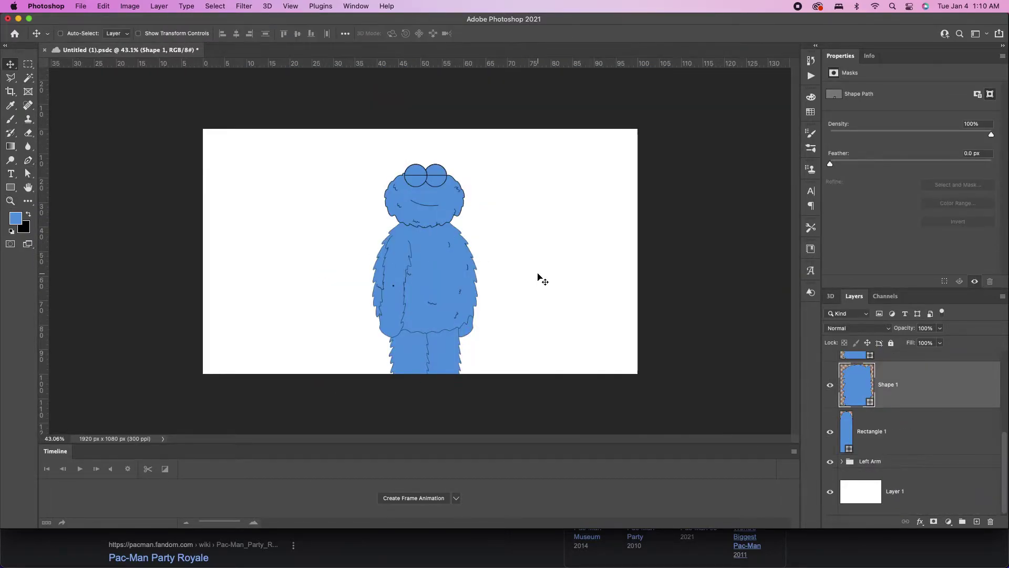
scroll(902, 423, "up", 2)
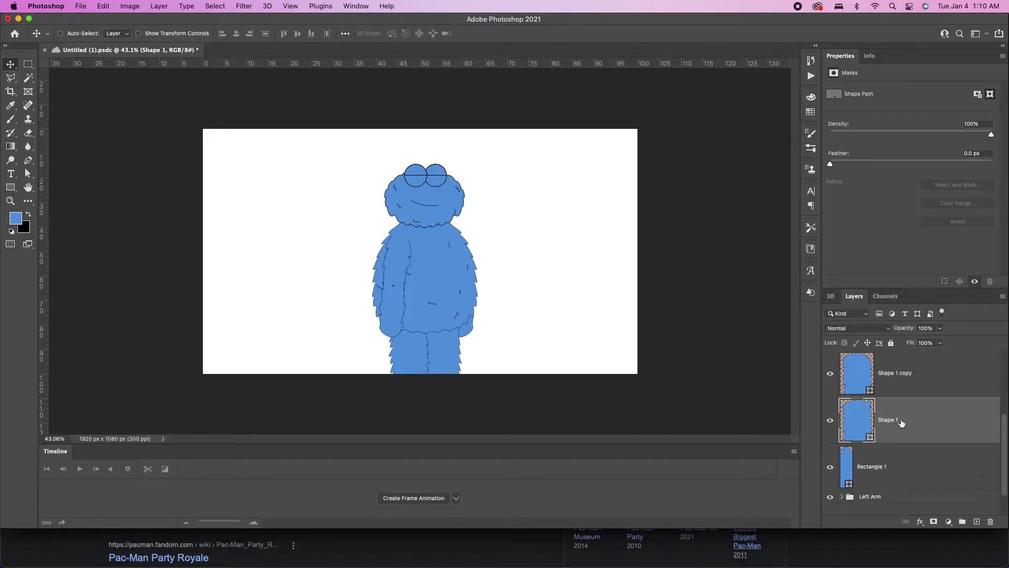
left_click(902, 422)
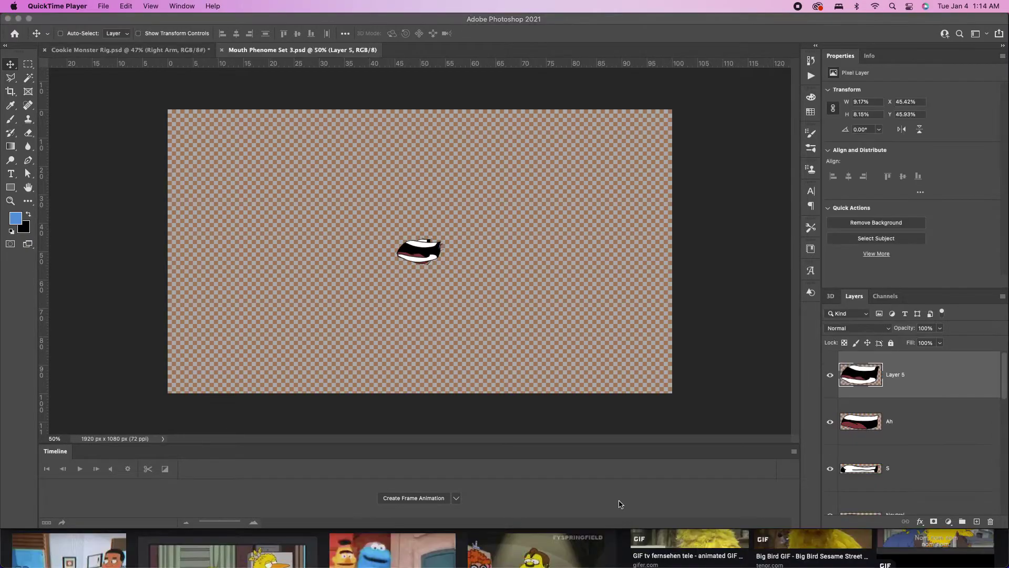
Step: Give Layer 5 a black 000000 Color Overlay and shift the mouth left
double_click(936, 397)
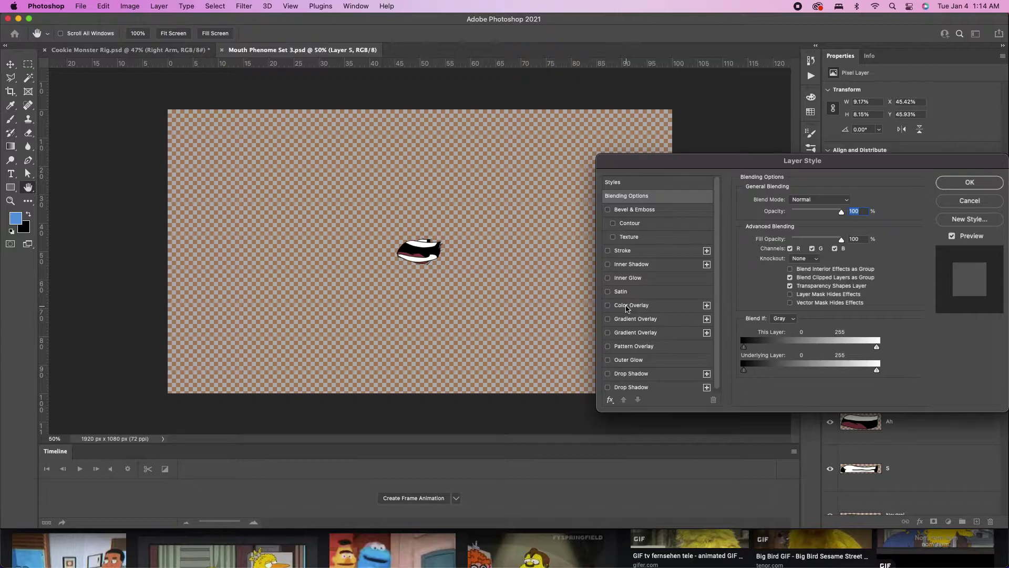
left_click(626, 308)
left_click(848, 201)
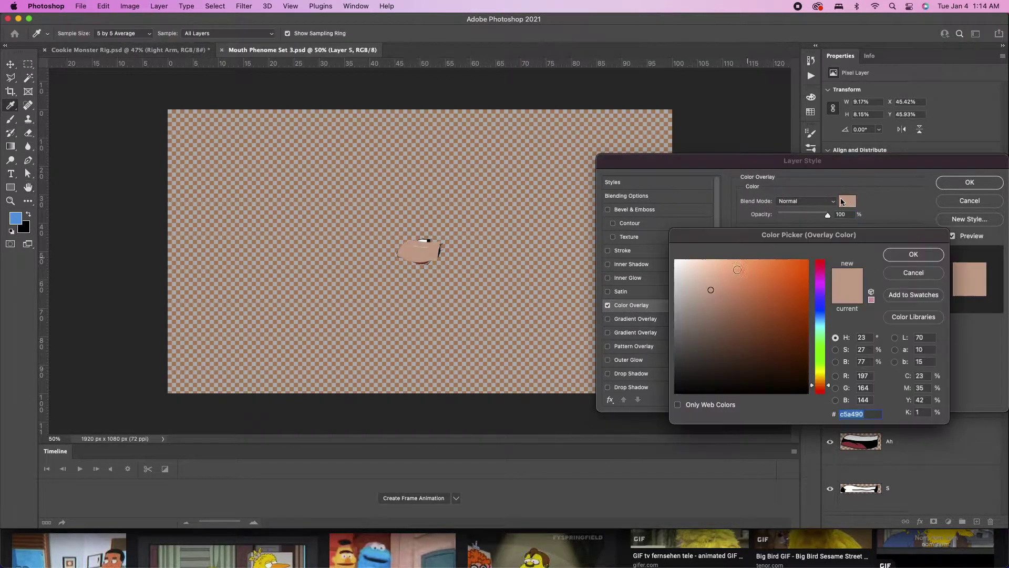
left_click(694, 342)
type("000000")
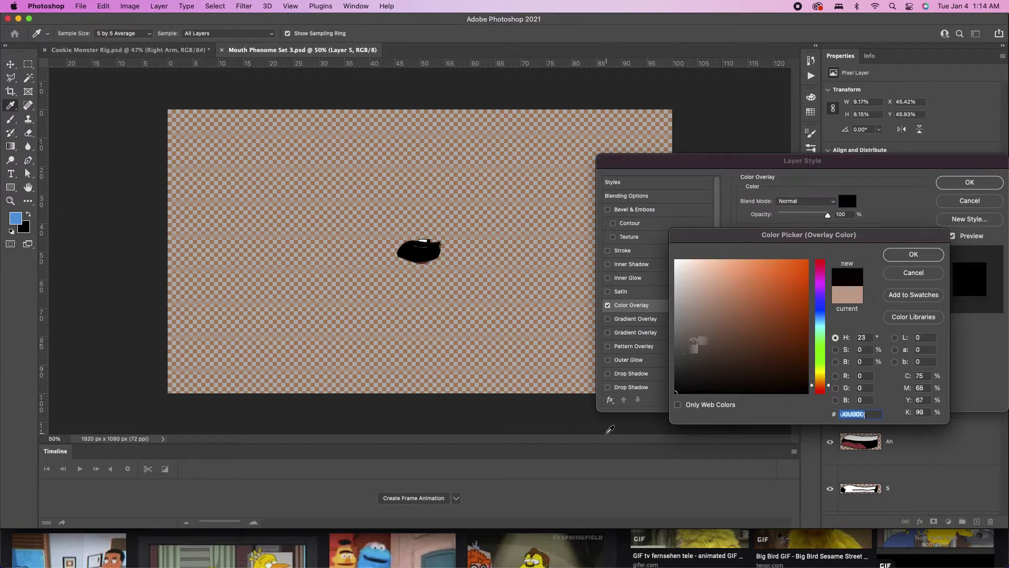
left_click(913, 254)
left_click(970, 183)
key("v")
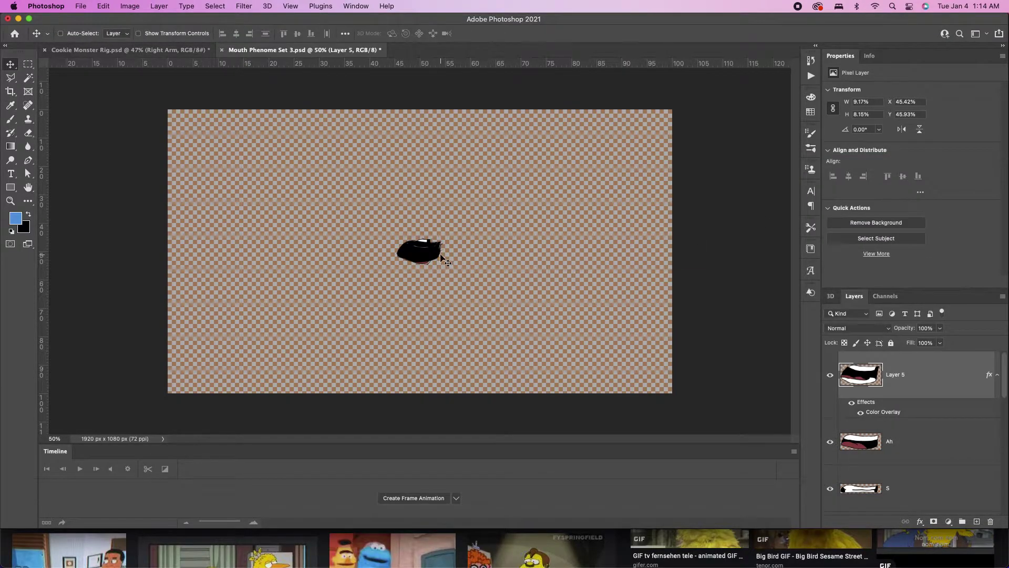
left_click_drag(440, 255, 374, 255)
Step: Paint black over the mouth's highlight line and light fringes along its top and bottom edges
key("b")
scroll(368, 253, "up", 10, "alt")
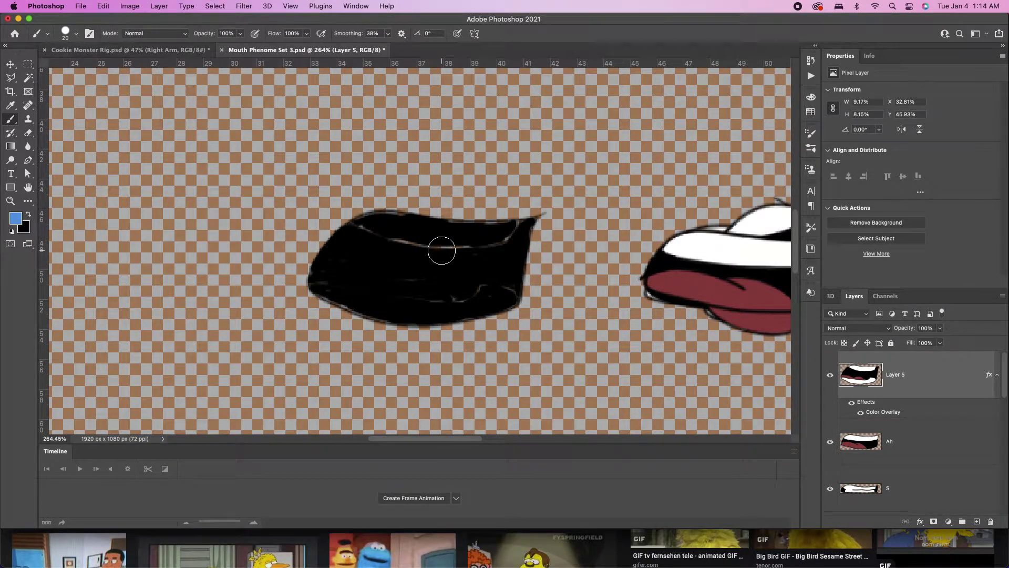
key("d")
mouse_move(421, 246)
left_mouse_down()
mouse_move(359, 239)
mouse_move(476, 256)
mouse_move(467, 250)
mouse_move(509, 237)
mouse_move(426, 246)
mouse_move(467, 288)
mouse_move(445, 297)
mouse_move(347, 272)
mouse_move(341, 262)
mouse_move(386, 273)
mouse_move(325, 277)
mouse_move(407, 299)
mouse_move(500, 289)
left_mouse_up()
key("bracketleft")
key("bracketleft")
key("bracketleft")
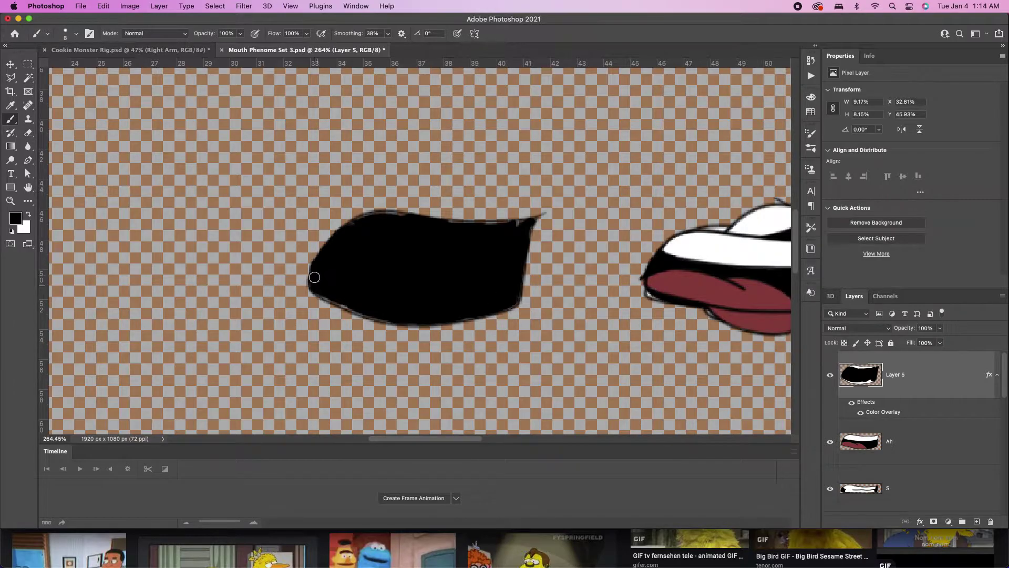
mouse_move(314, 275)
left_mouse_down()
mouse_move(352, 302)
mouse_move(317, 289)
mouse_move(376, 322)
mouse_move(409, 315)
left_mouse_up()
mouse_move(361, 218)
left_mouse_down()
mouse_move(413, 224)
mouse_move(391, 217)
left_mouse_up()
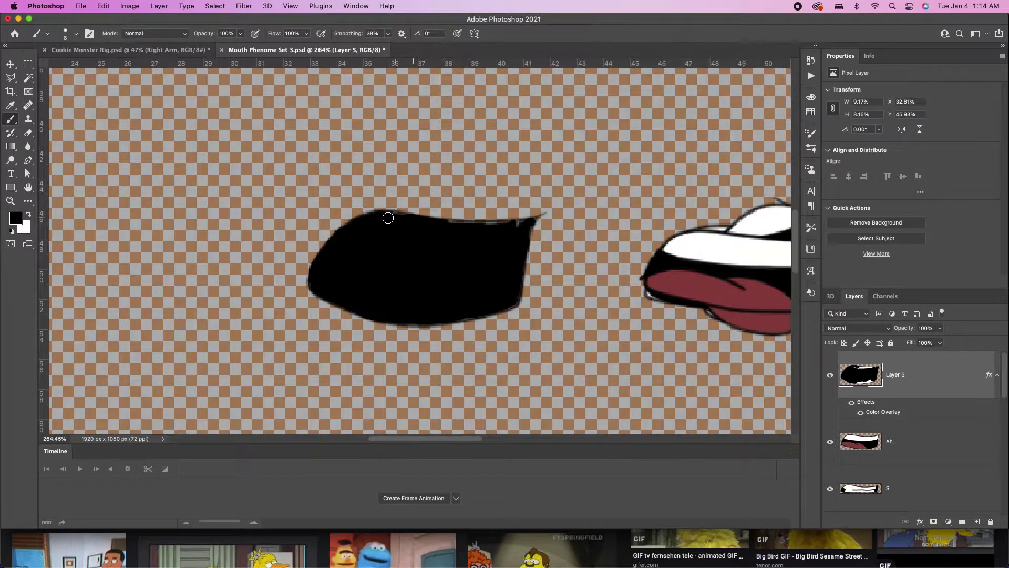
mouse_move(387, 218)
left_mouse_down()
mouse_move(525, 226)
mouse_move(428, 221)
left_mouse_up()
left_click_drag(449, 316, 473, 313)
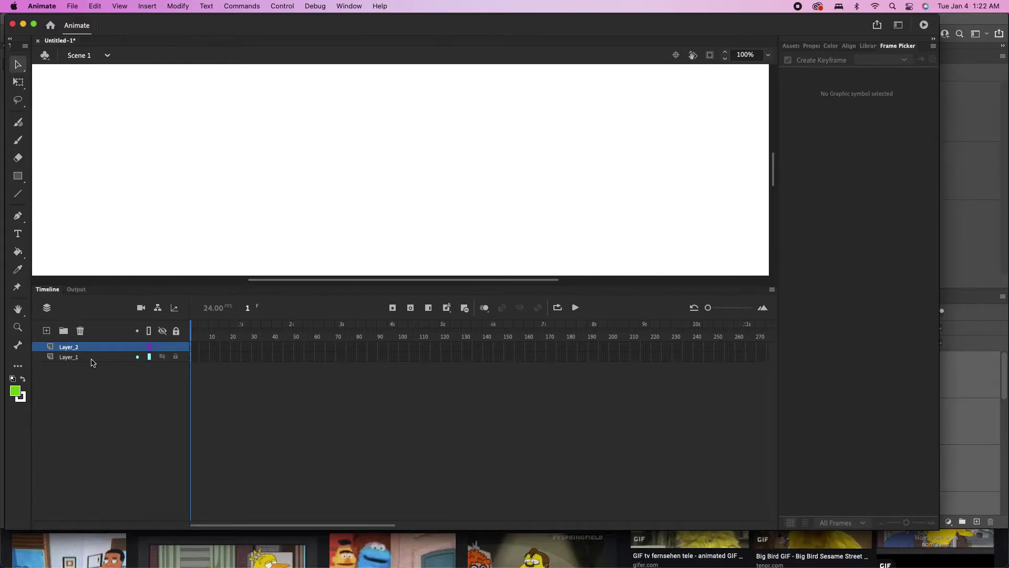
Step: Import Cookie Monster Mouth.psd onto the Animate stage as separate timeline layers
left_click(92, 360)
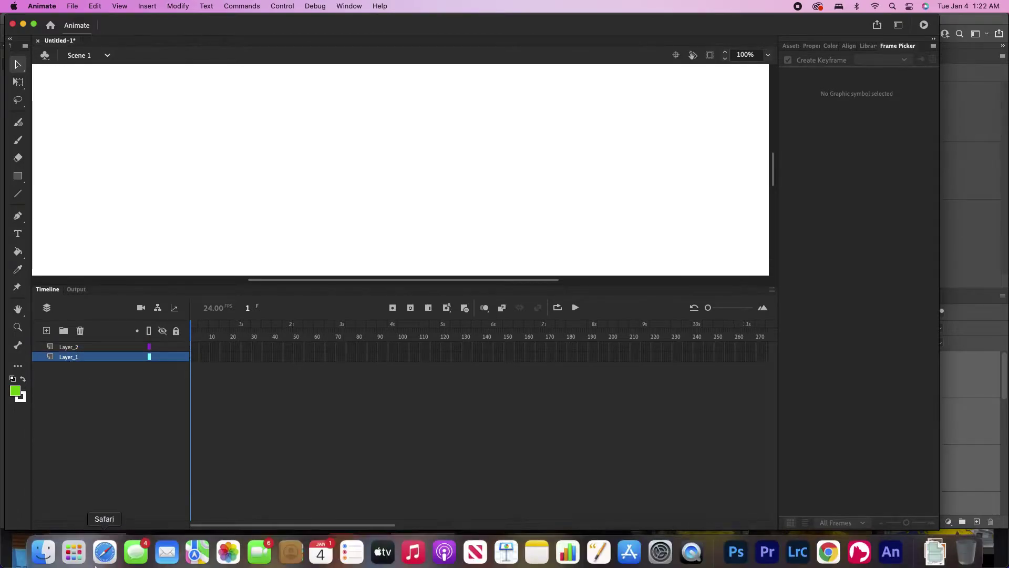
left_click(40, 547)
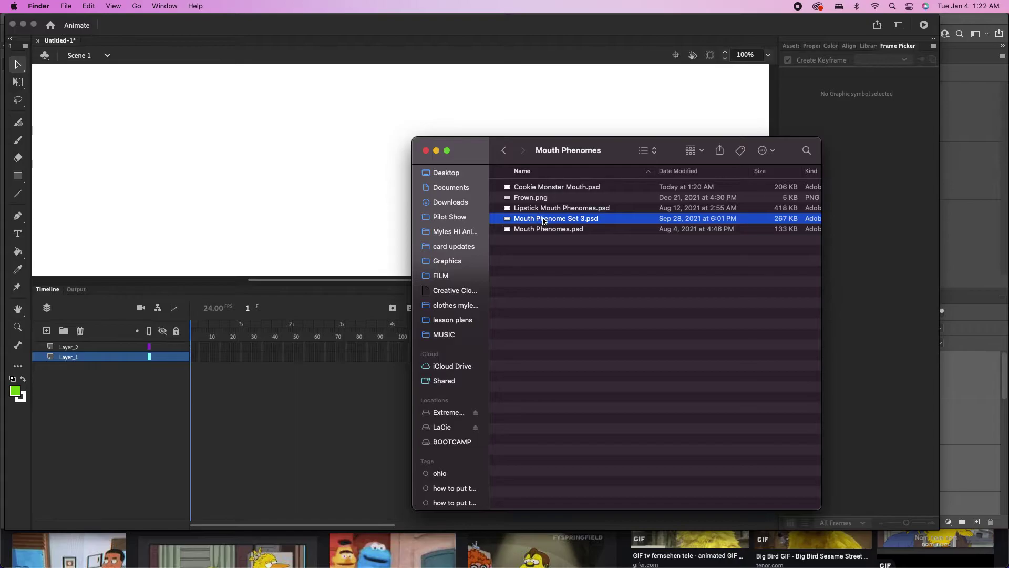
left_click(544, 188)
left_click_drag(572, 190, 356, 203)
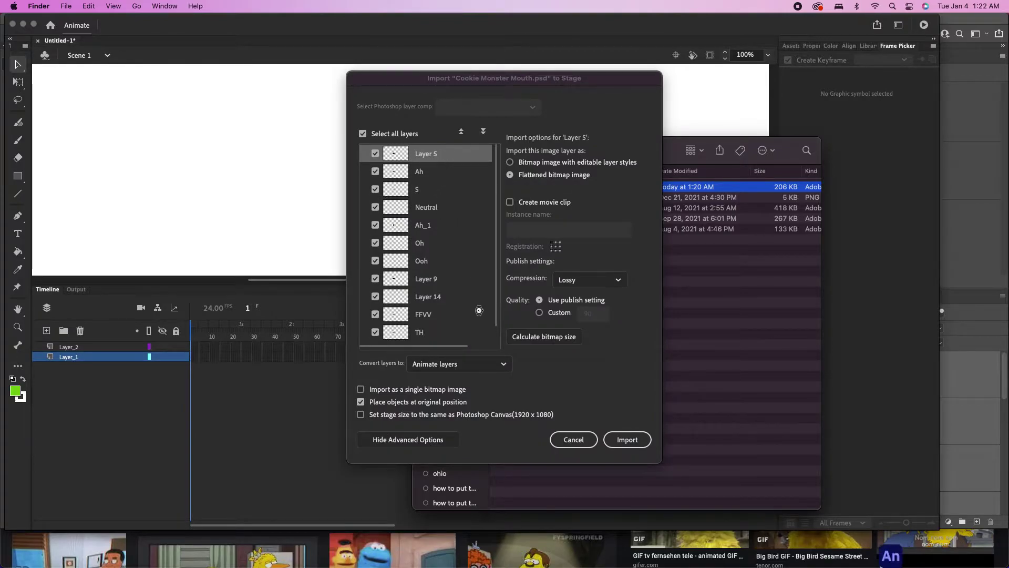
left_click(637, 444)
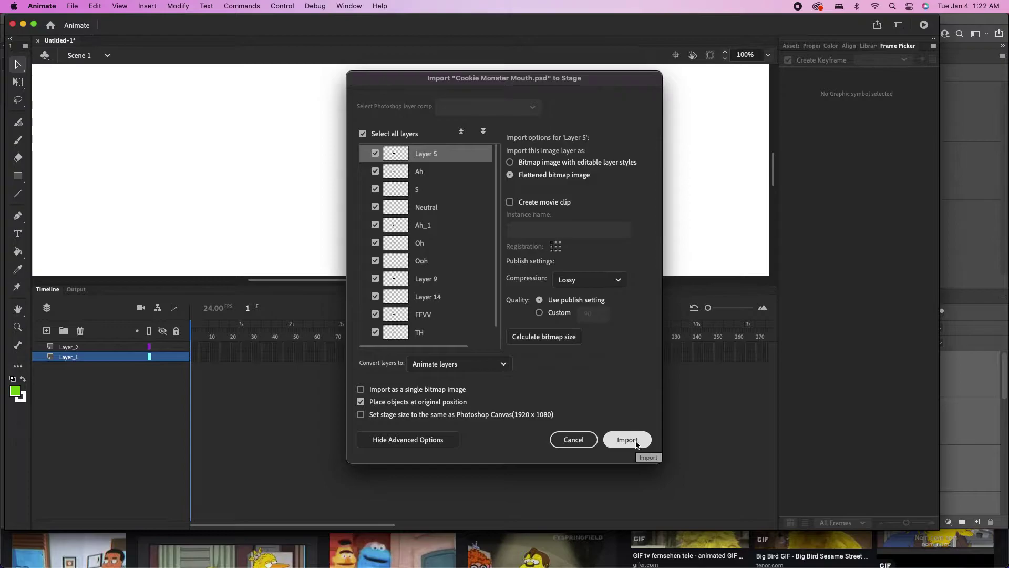
left_click(637, 444)
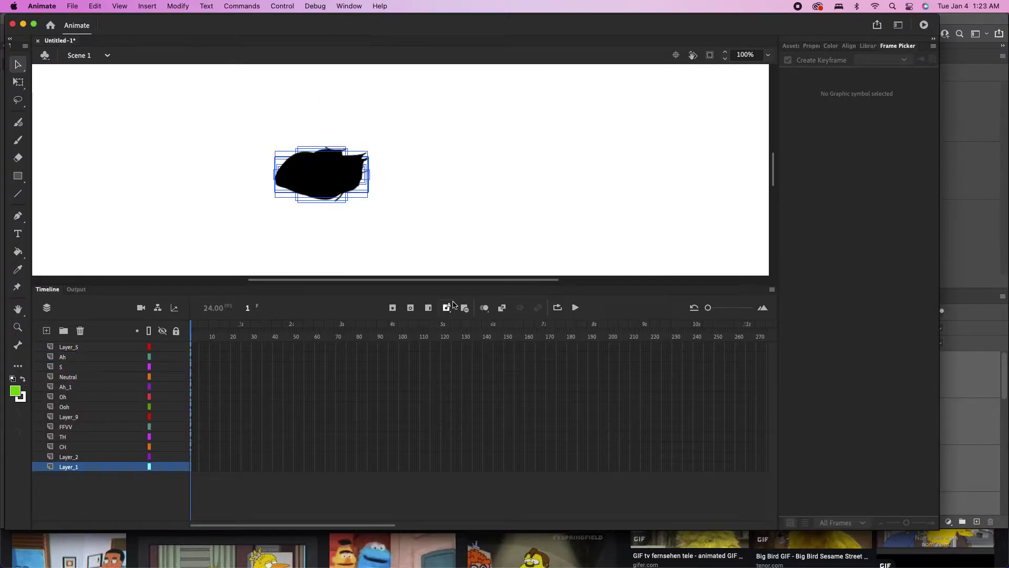
Step: Zoom the stage to 200% and hide layers Ah through Layer_2, leaving Layer_5 visible
scroll(364, 227, "down", 2)
scroll(364, 227, "up", 3)
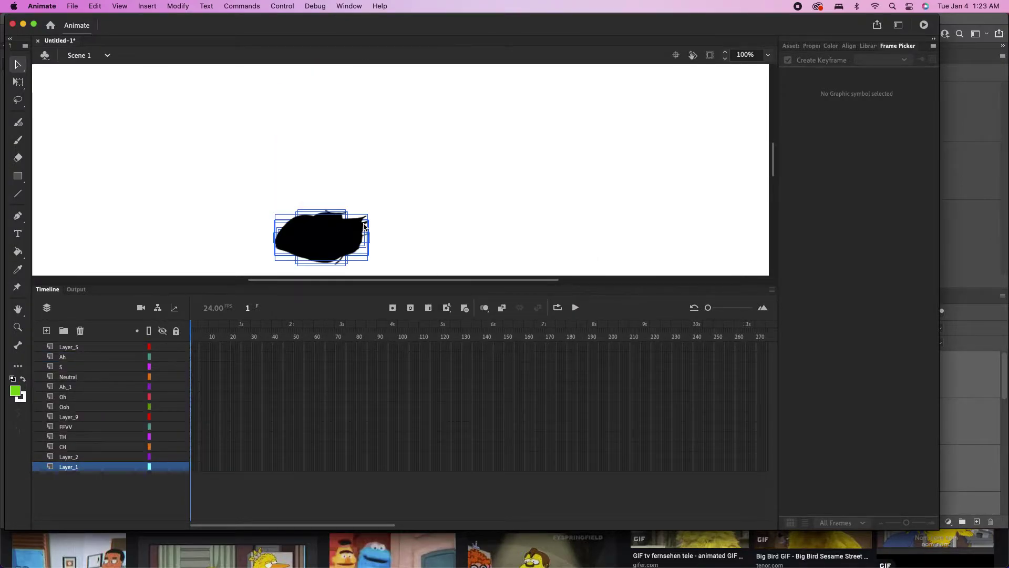
key("super+minus")
key("super+minus")
key("super+equal")
key("super+equal")
key("super+equal")
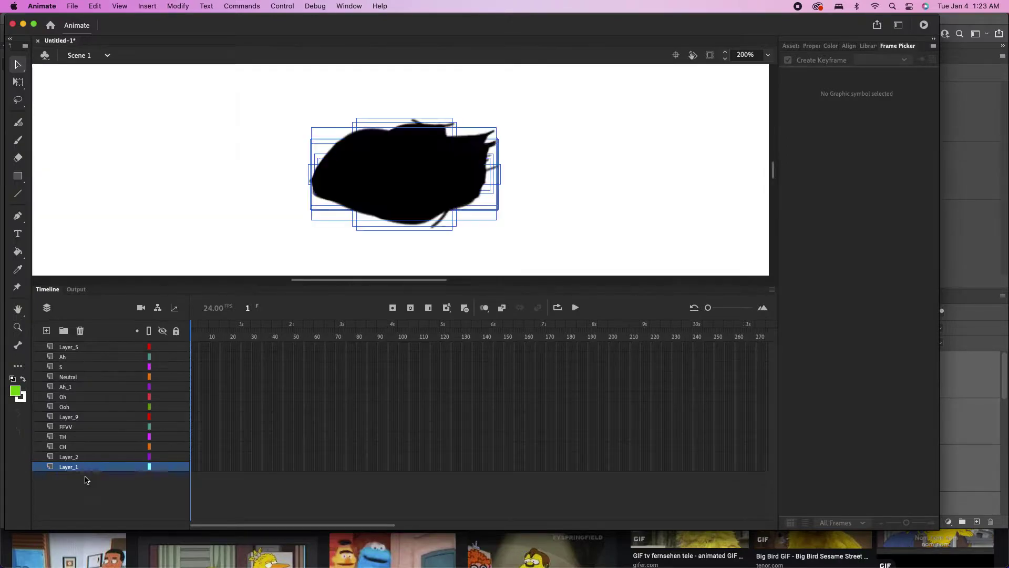
left_click(85, 357)
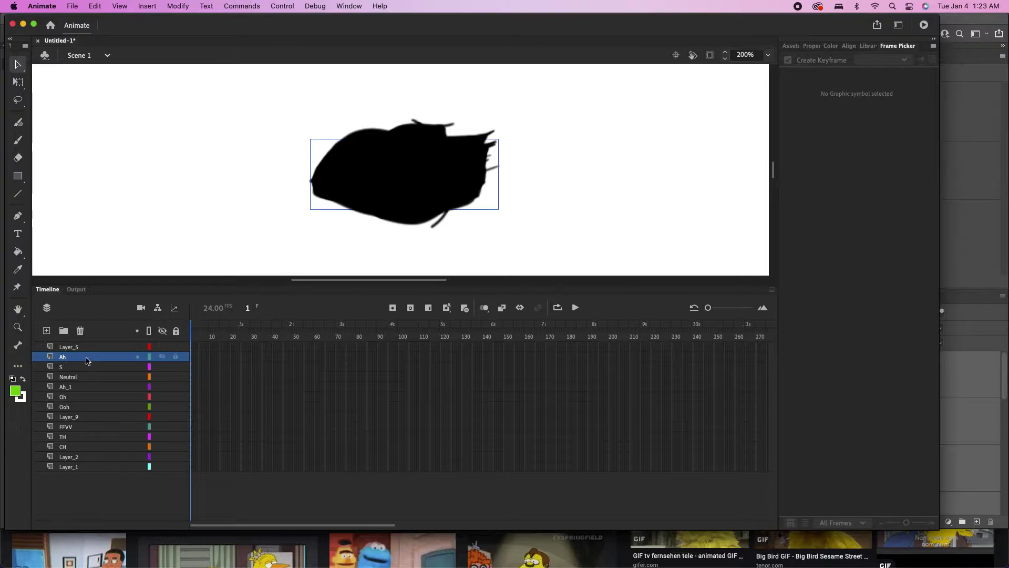
left_click_drag(162, 357, 160, 463)
left_click(101, 467)
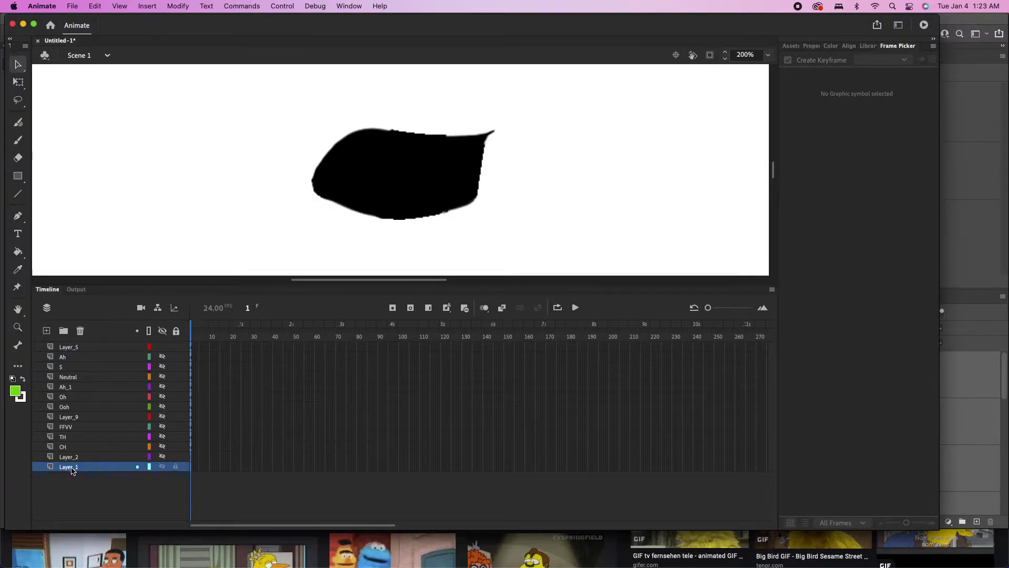
left_click(372, 200)
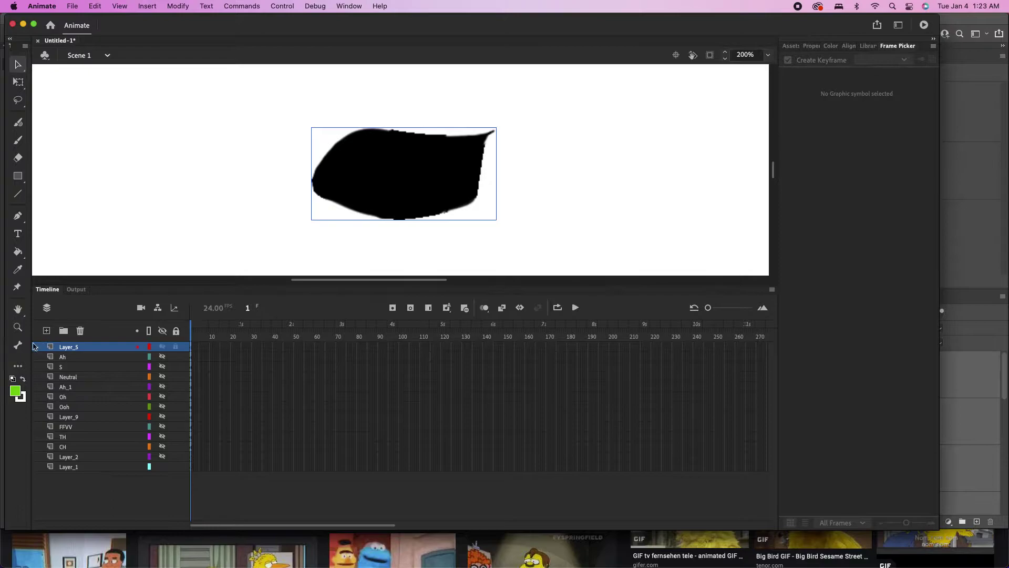
Step: Move the Neutral layer to the top, convert it to a Neutral symbol, and cut the other mouth layers
left_click(148, 378)
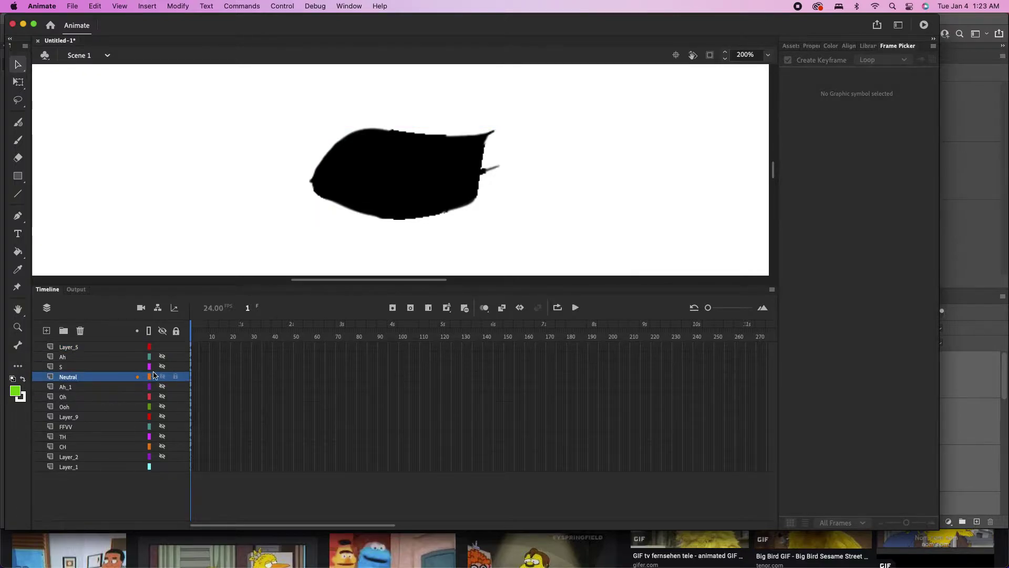
left_click_drag(91, 377, 91, 343)
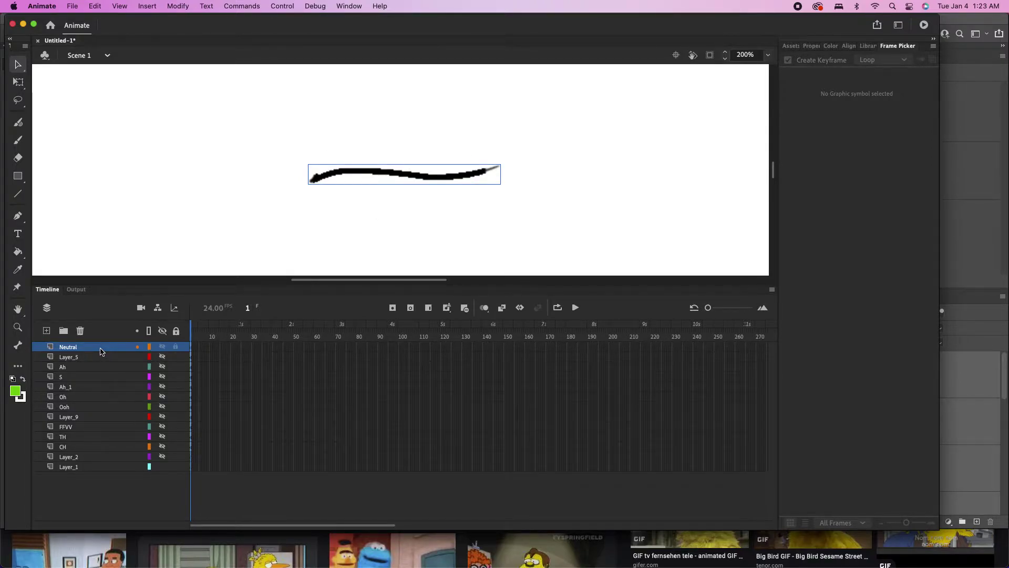
right_click(101, 351)
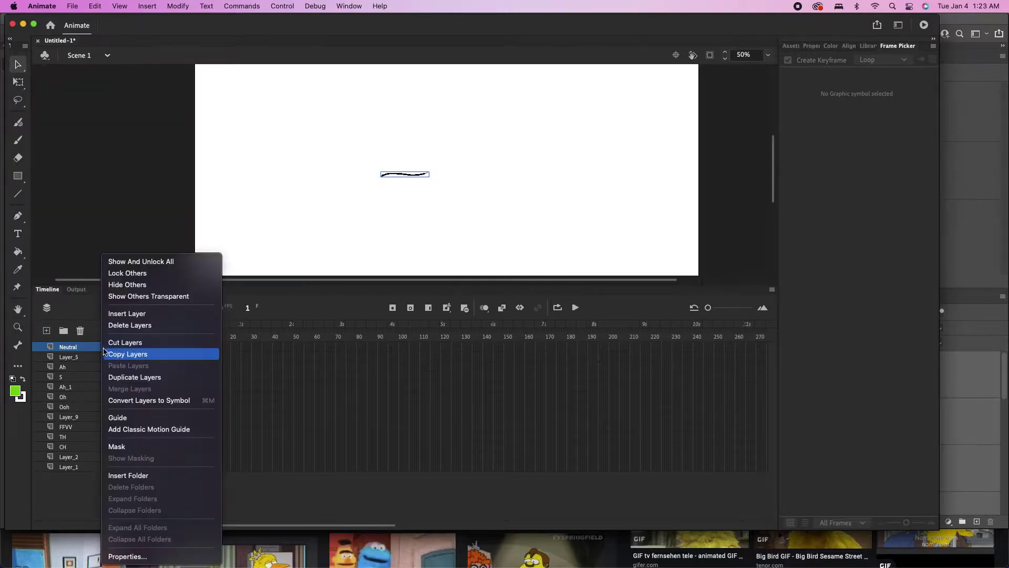
left_click(131, 402)
type("Neutral")
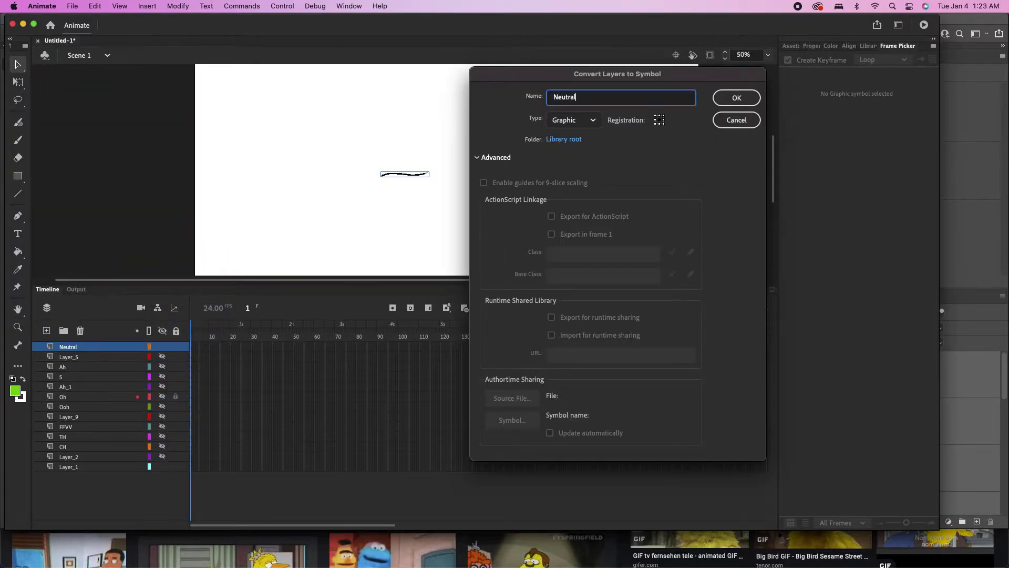
key("Return")
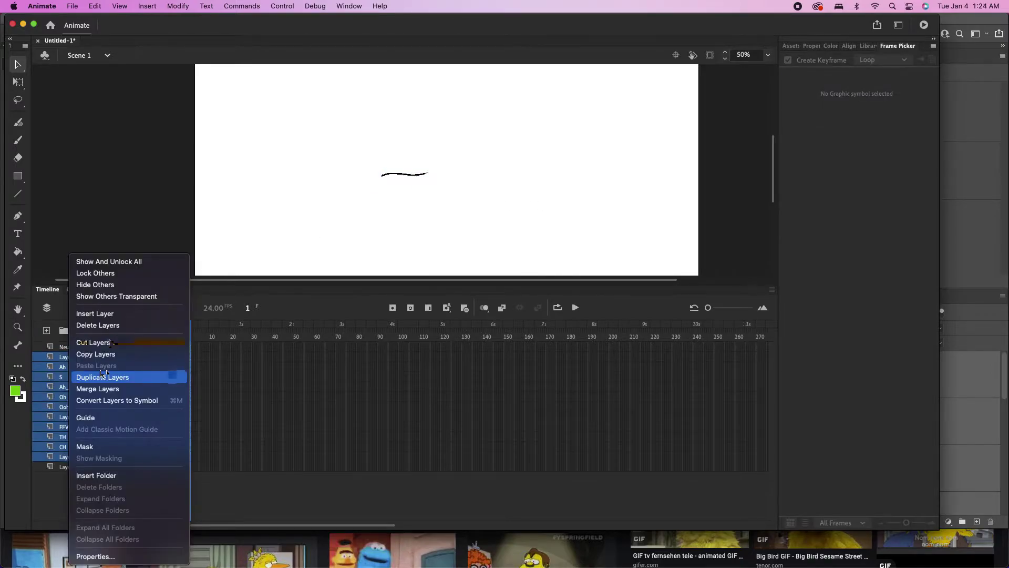
left_click(100, 325)
left_click(72, 346)
Step: Enter the Neutral symbol and paste the cut mouth layers into it
double_click(410, 176)
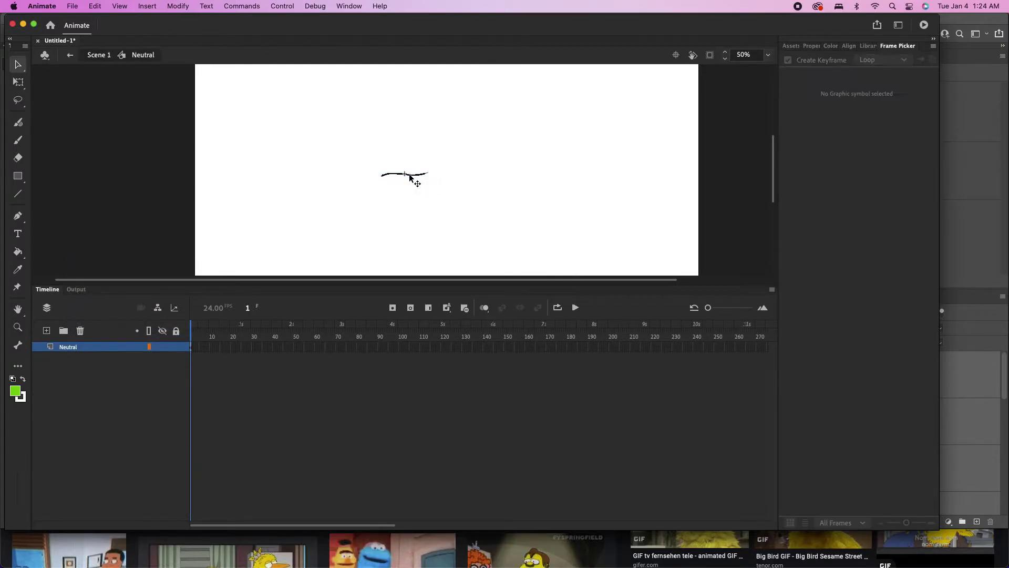
right_click(96, 353)
left_click(107, 353)
right_click(97, 349)
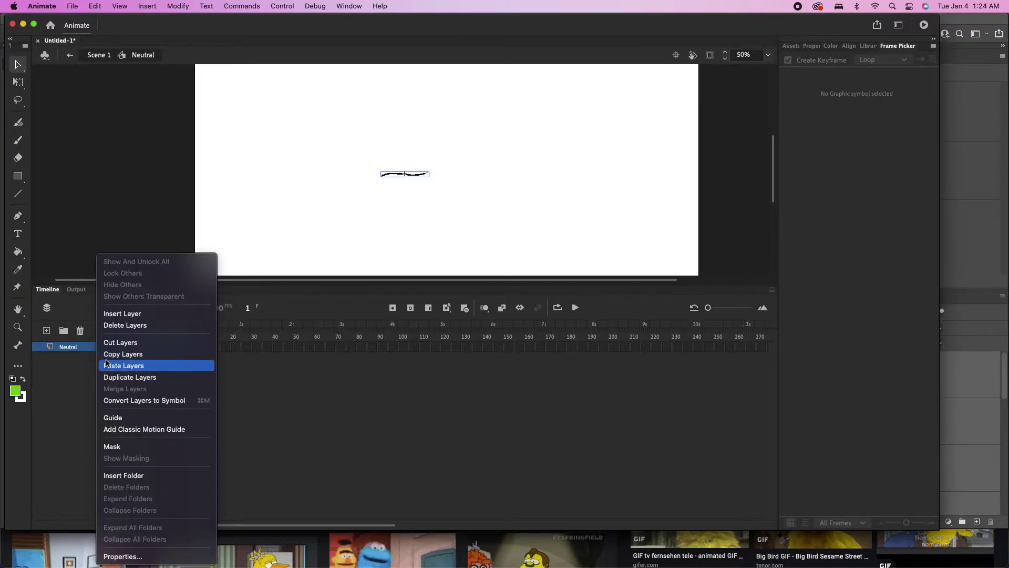
left_click(107, 365)
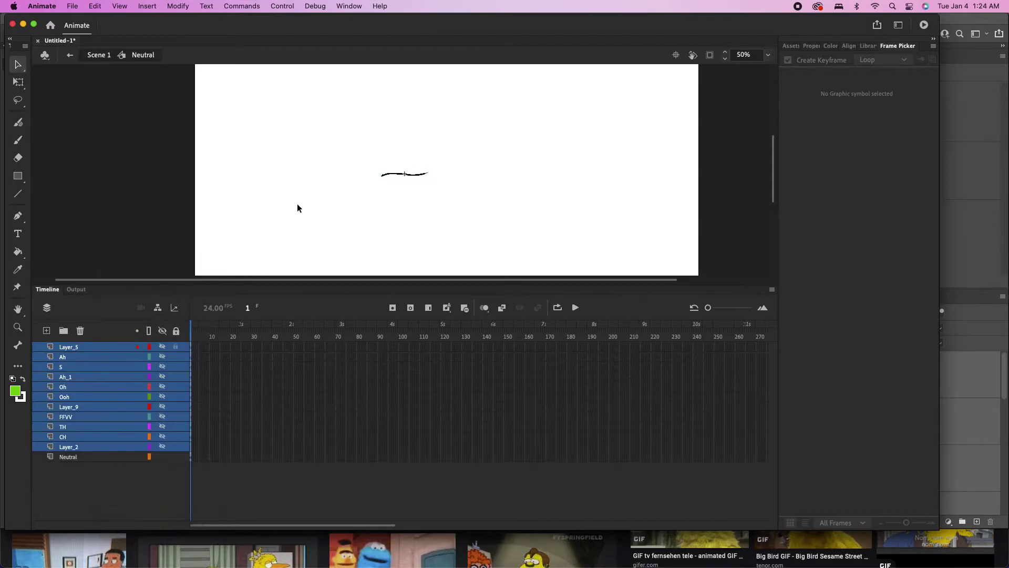
Step: Unhide the pasted mouth layers and centre the black mouth artwork on the stage
key("super+minus")
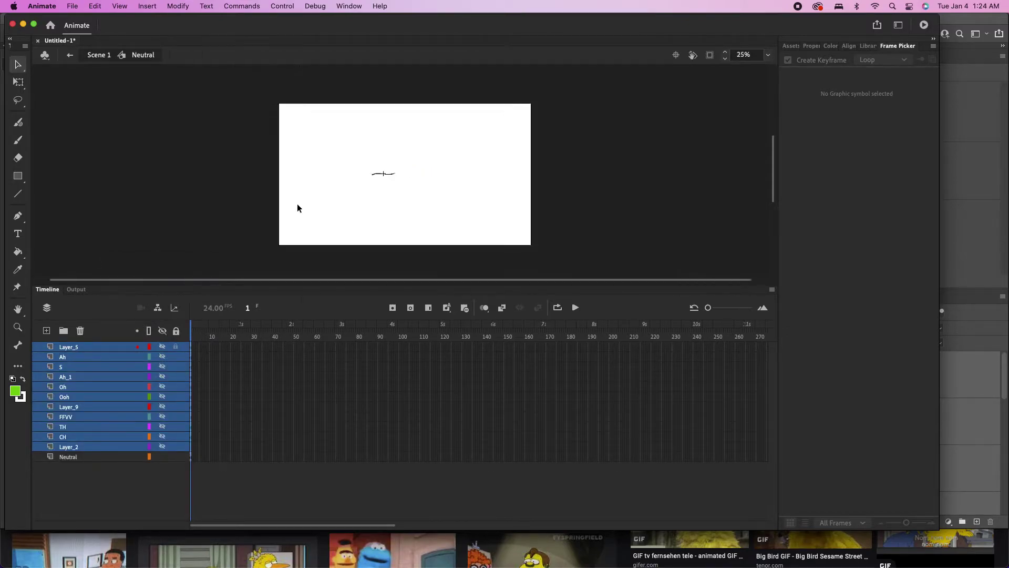
key("super+minus")
key("super+minus")
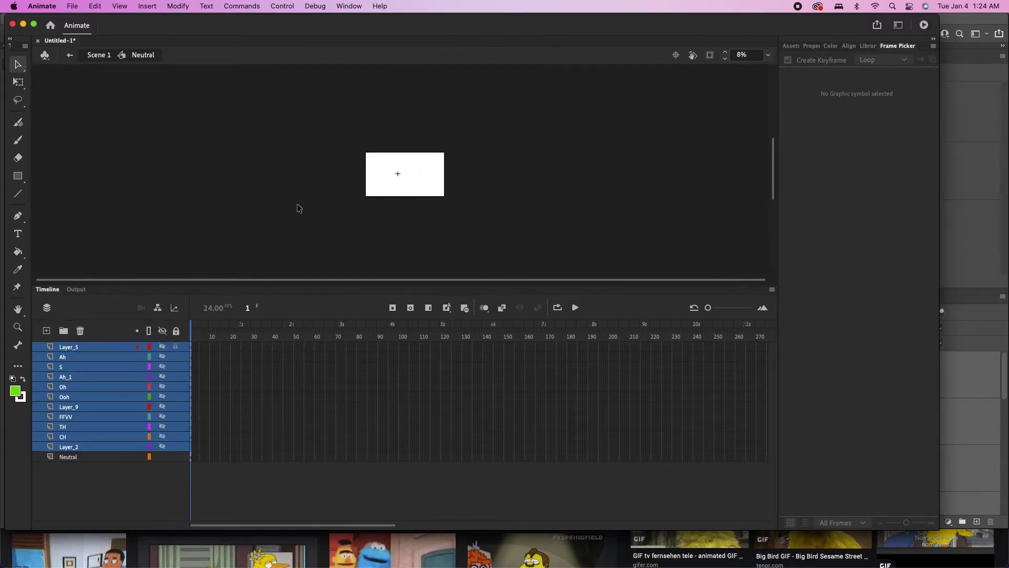
key("super+equal")
key("super+equal")
key("super+equal")
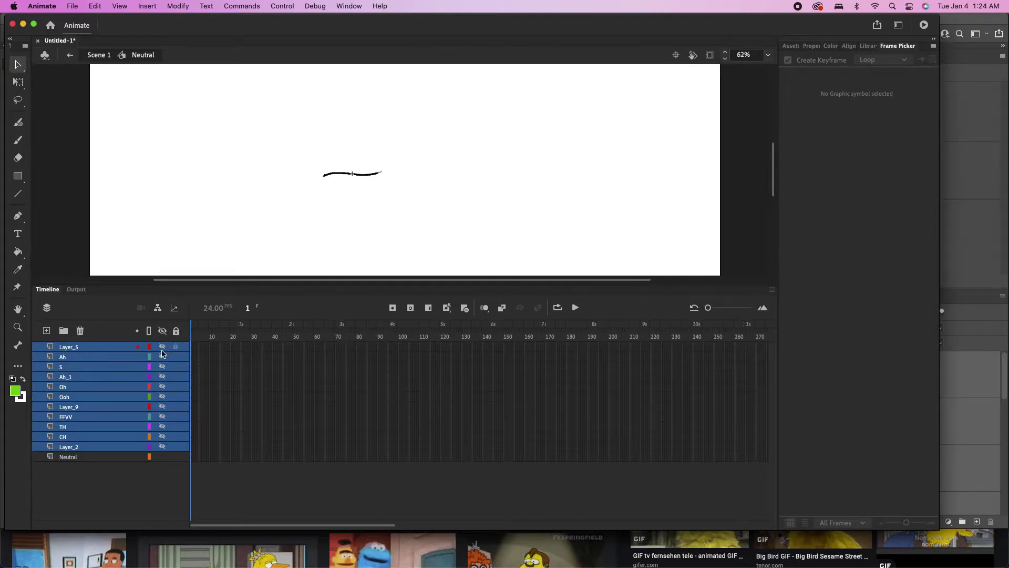
left_click_drag(162, 348, 162, 447)
scroll(457, 221, "down", 4)
left_click_drag(432, 204, 399, 177)
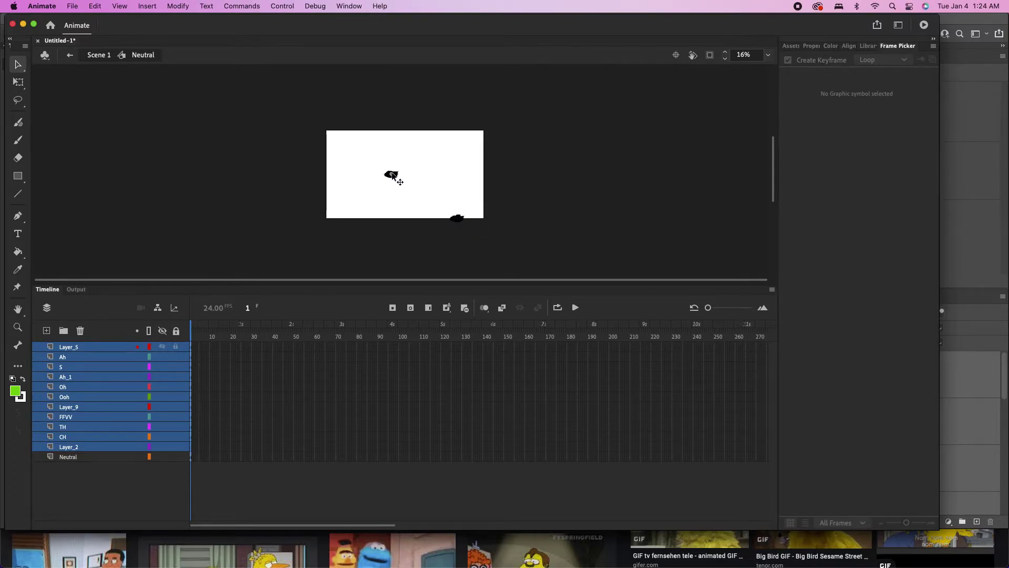
key("super+equal")
key("super+equal")
key("super+equal")
key("super+equal")
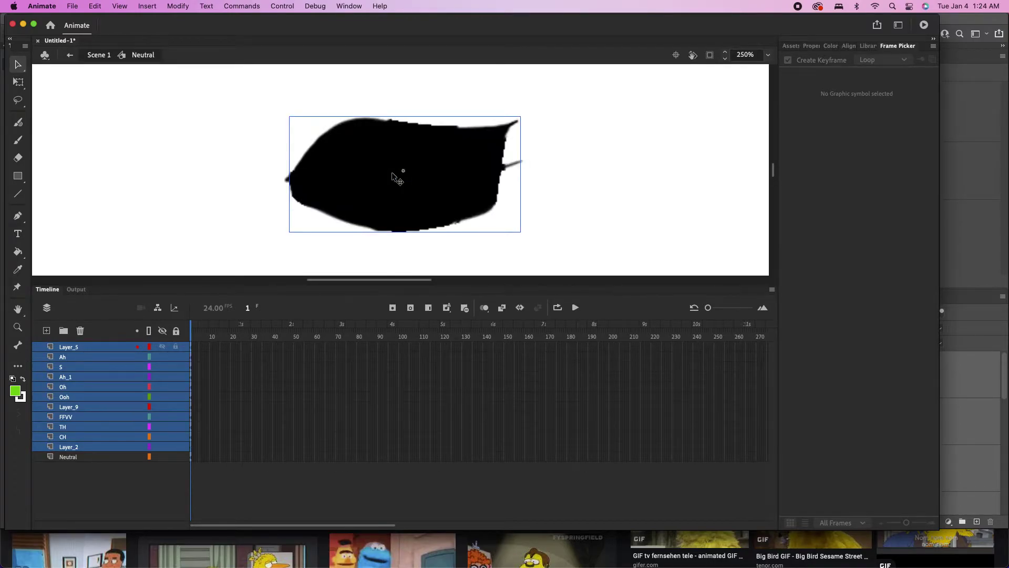
left_click(74, 347)
left_click(71, 490)
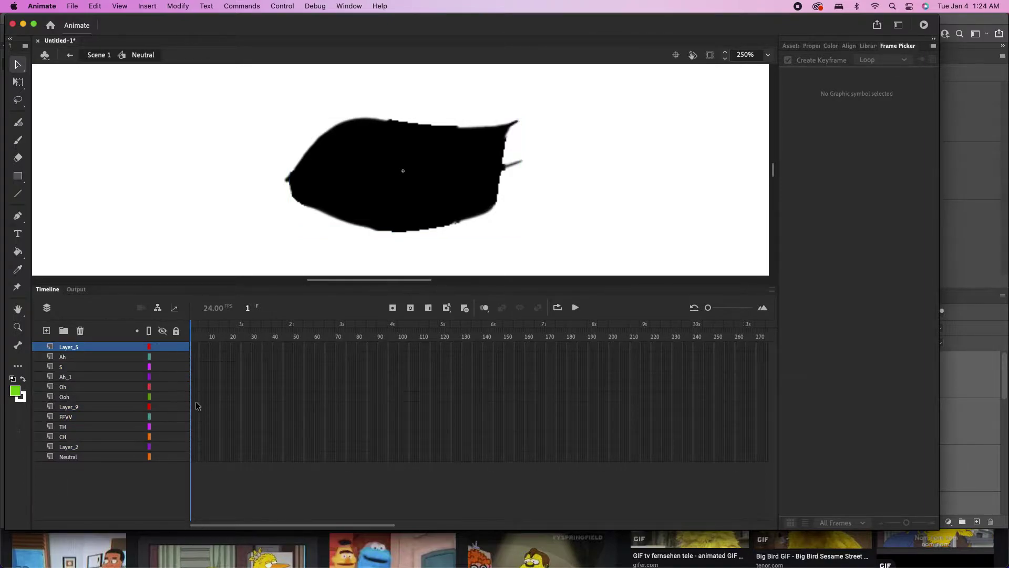
Step: Widen the timeline frames, undo Layer_2's keyframe move, and delete Layer_2
left_click_drag(708, 310, 738, 310)
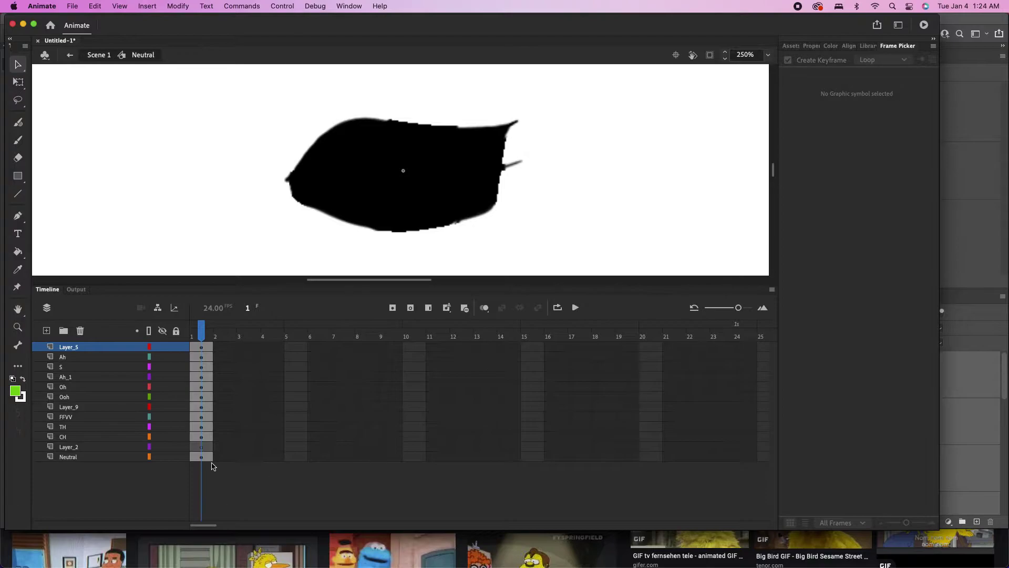
left_click(204, 447)
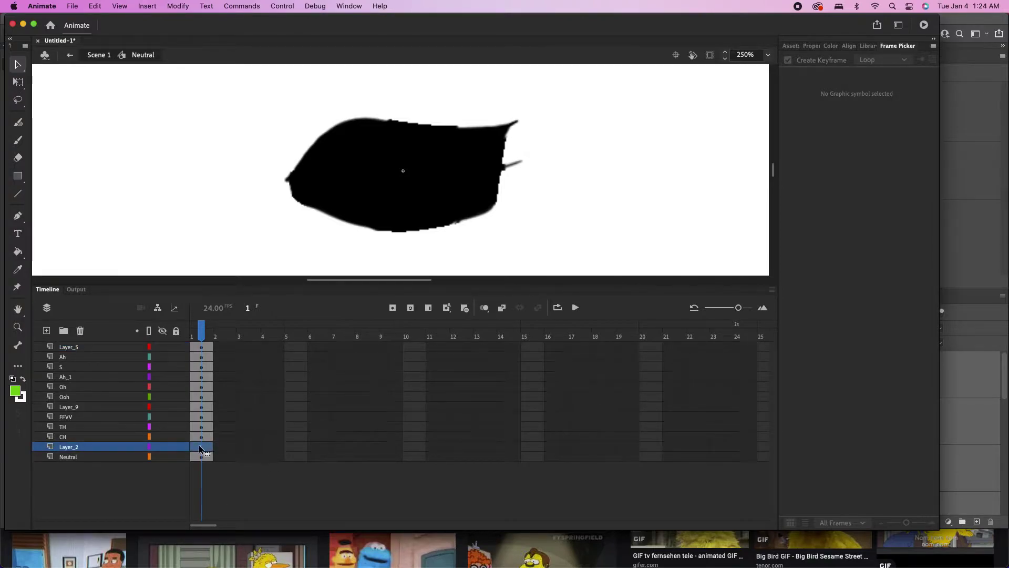
left_click_drag(206, 446, 221, 456)
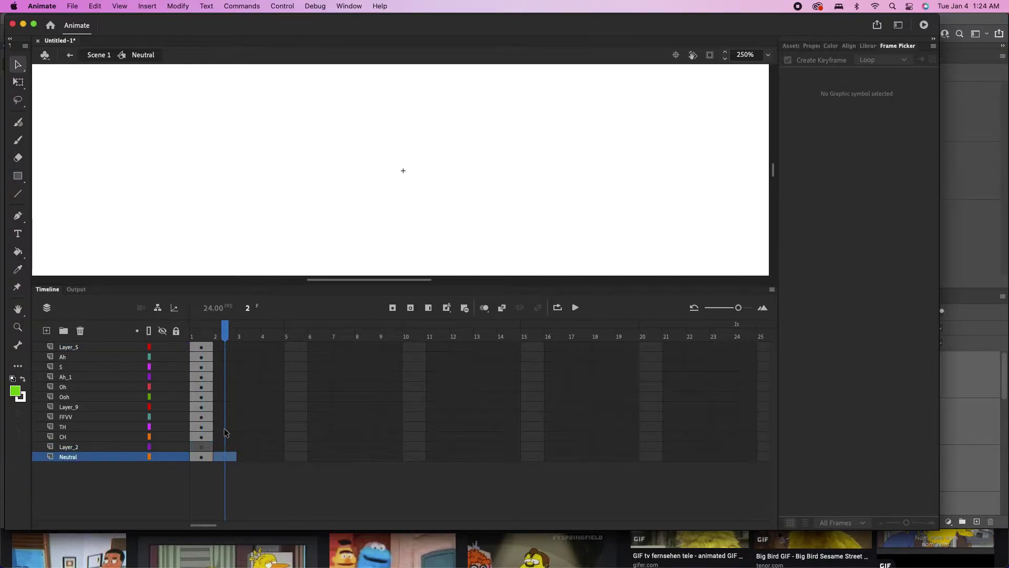
key("super+minus")
key("super+minus")
key("super+minus")
key("super+minus")
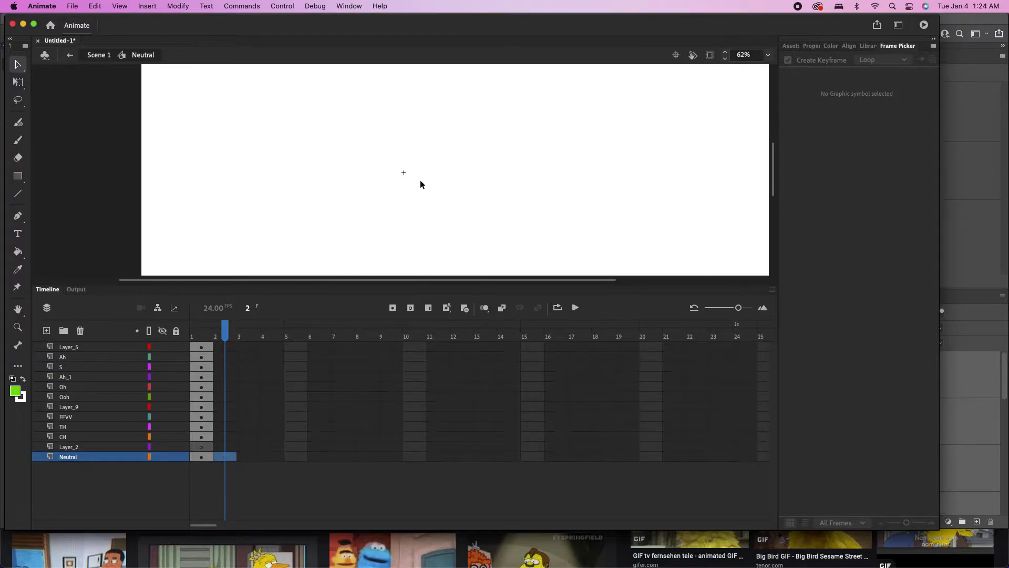
scroll(421, 180, "up", 8)
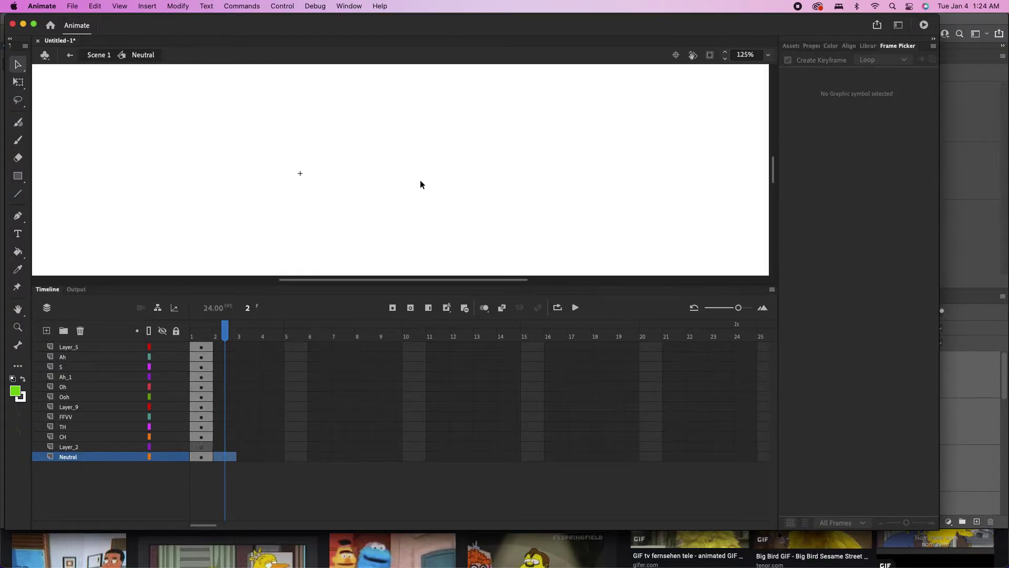
key("super+z")
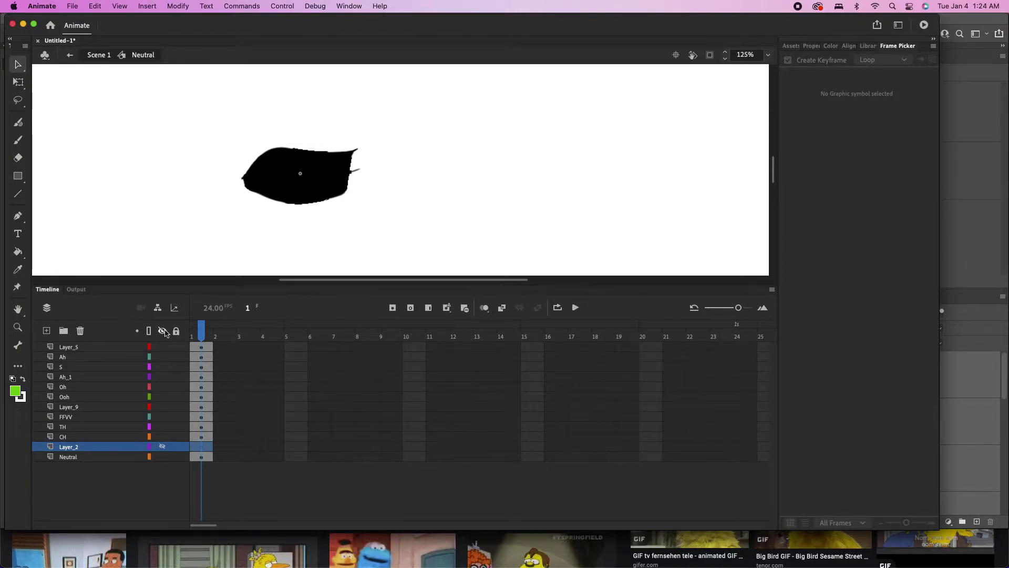
left_click(80, 330)
Step: Move the CH mouth keyframe to Neutral frame 2 and centre its shape on stage
left_click(95, 436)
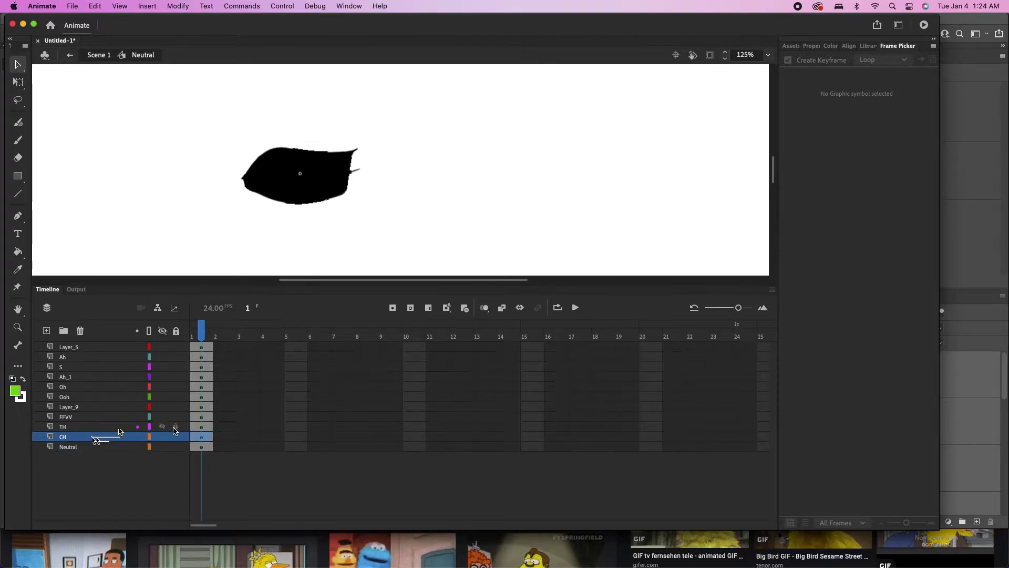
left_click_drag(200, 437, 226, 446)
key("super+minus")
key("super+minus")
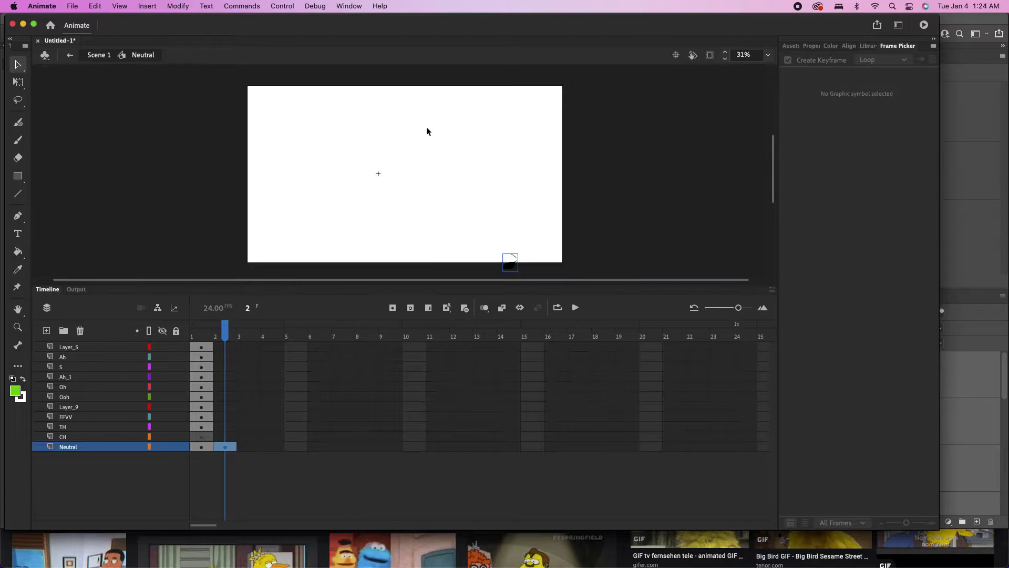
left_click_drag(513, 267, 381, 174)
left_click_drag(352, 286, 352, 355)
key("super+equal")
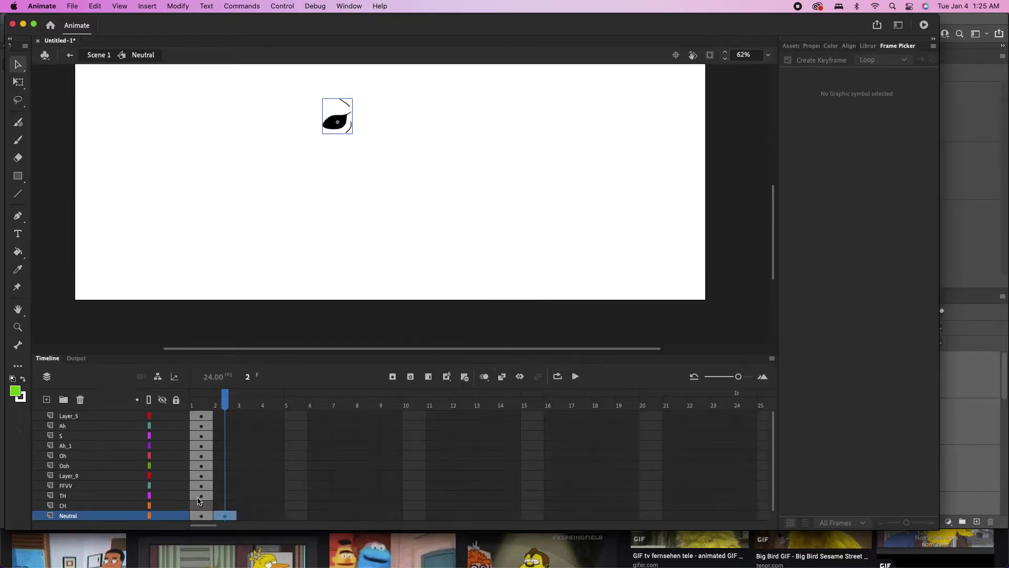
Step: Place TH on frame 3 (repositioned), FFVV on frame 4 and Layer_9 on frame 5
left_click(200, 494)
left_click_drag(236, 502, 243, 515)
left_click_drag(603, 293, 339, 121)
left_click(200, 485)
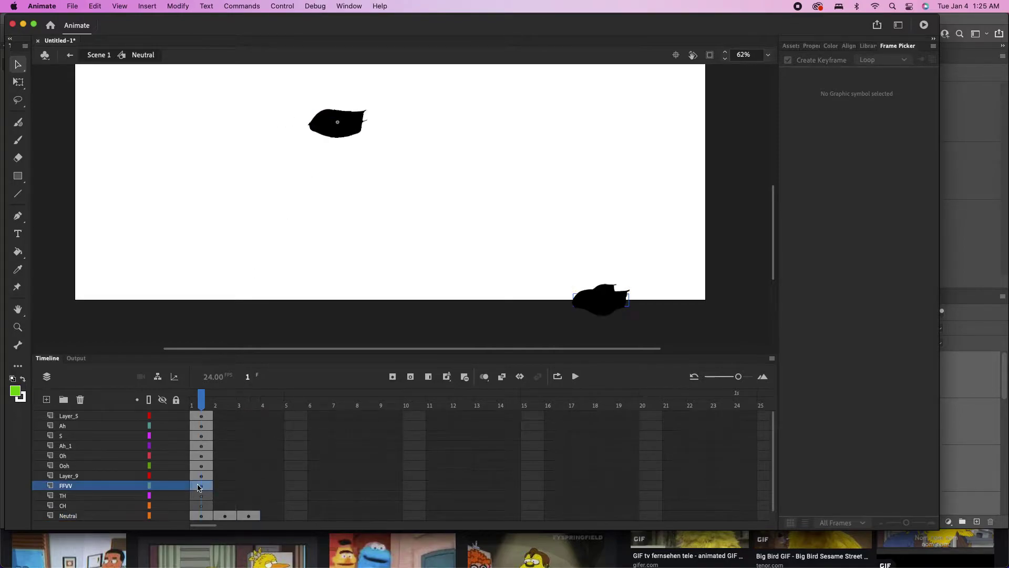
left_click_drag(195, 489, 273, 515)
left_click(201, 475)
left_click_drag(201, 475, 319, 515)
Step: Place the Oh, Ah_1 and Ah mouth keyframes on Neutral frames 7, 8 and 10
left_click(201, 465)
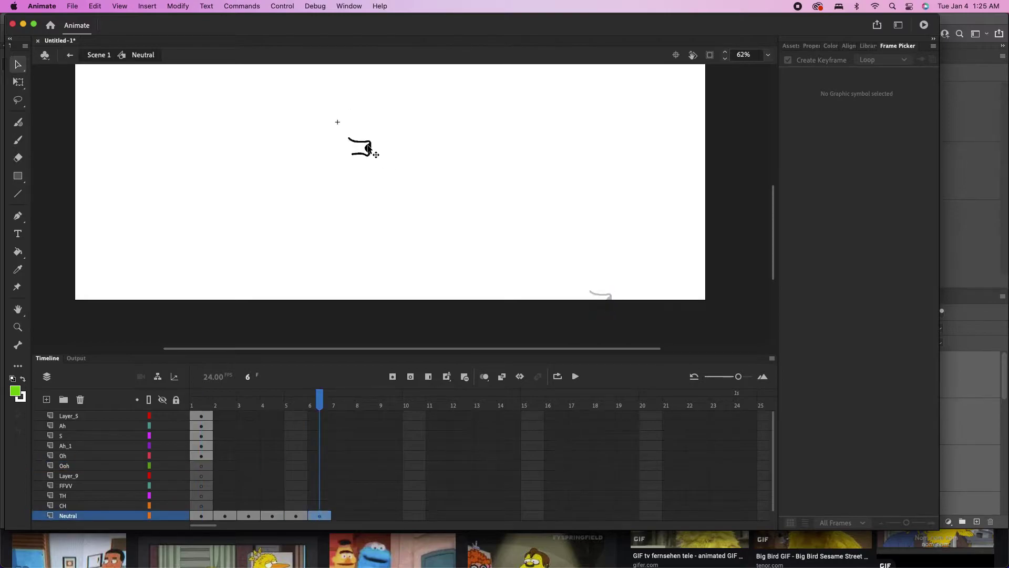
left_click(201, 455)
left_click_drag(202, 455, 343, 515)
left_click(201, 446)
left_click_drag(201, 445, 390, 515)
left_click(201, 435)
left_click(202, 425)
left_click_drag(202, 425, 414, 515)
Step: Place Layer_5's mouth keyframe on frame 11 and scrub back to frame 1
left_click_drag(201, 415, 437, 515)
left_click(201, 415)
key("super+minus")
key("super+equal")
left_click_drag(437, 398, 149, 401)
Step: Back in Scene 1, set the symbol to single frame and open Lip Syncing, giving Ah and D the frame 3 mouth
left_click(70, 55)
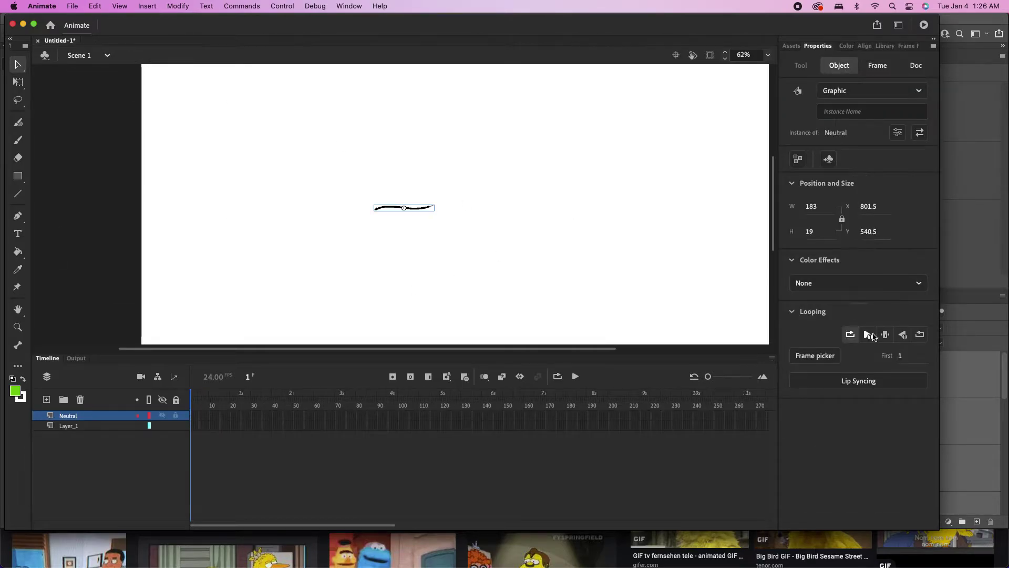
left_click(885, 335)
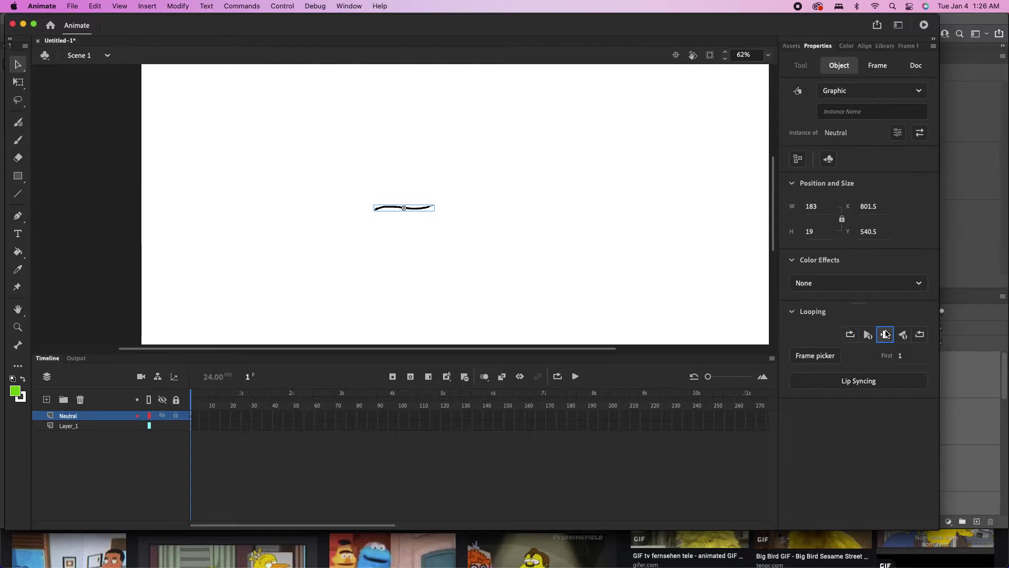
left_click(862, 380)
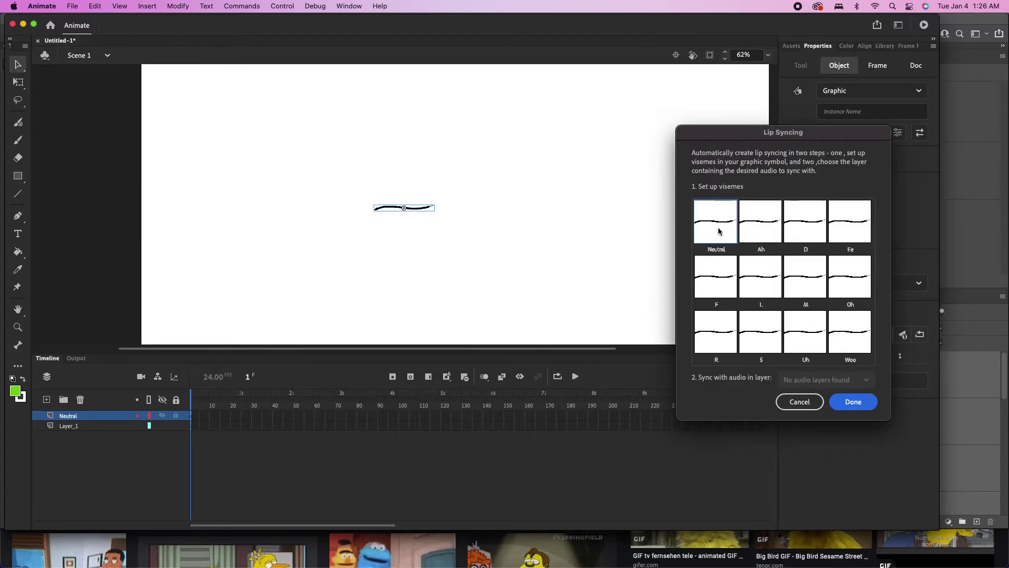
left_click(773, 225)
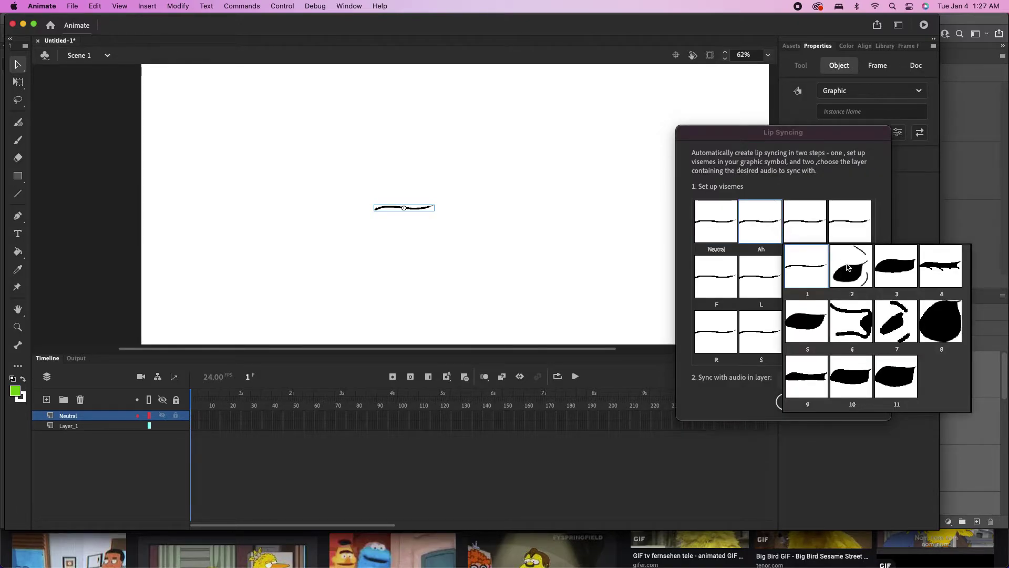
left_click(888, 269)
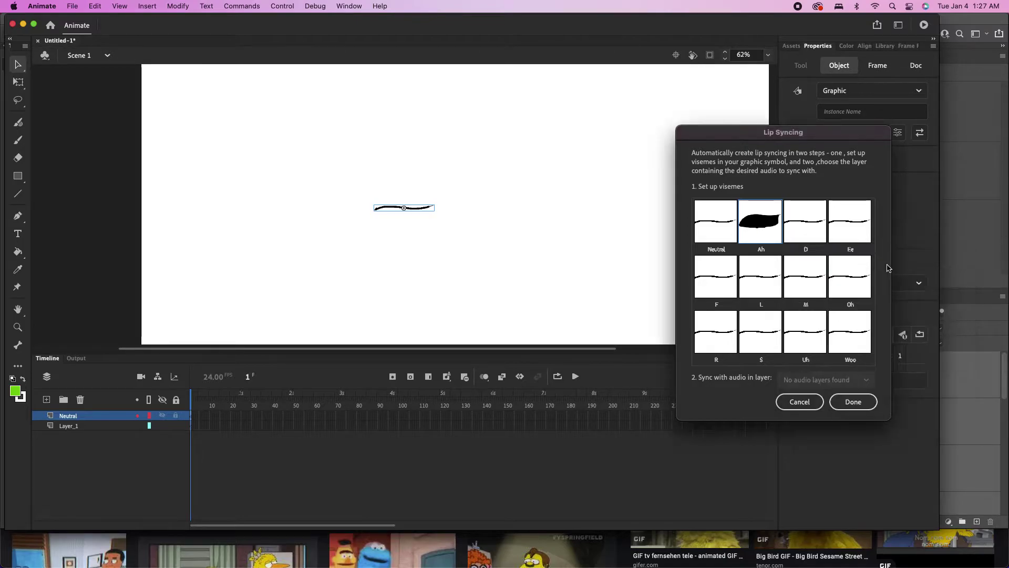
left_click(813, 229)
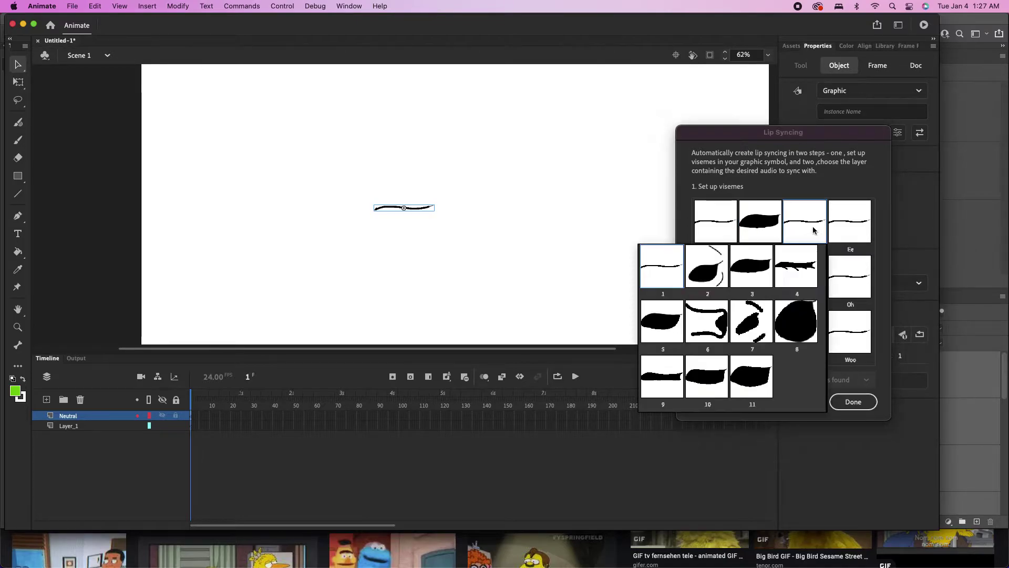
left_click(760, 271)
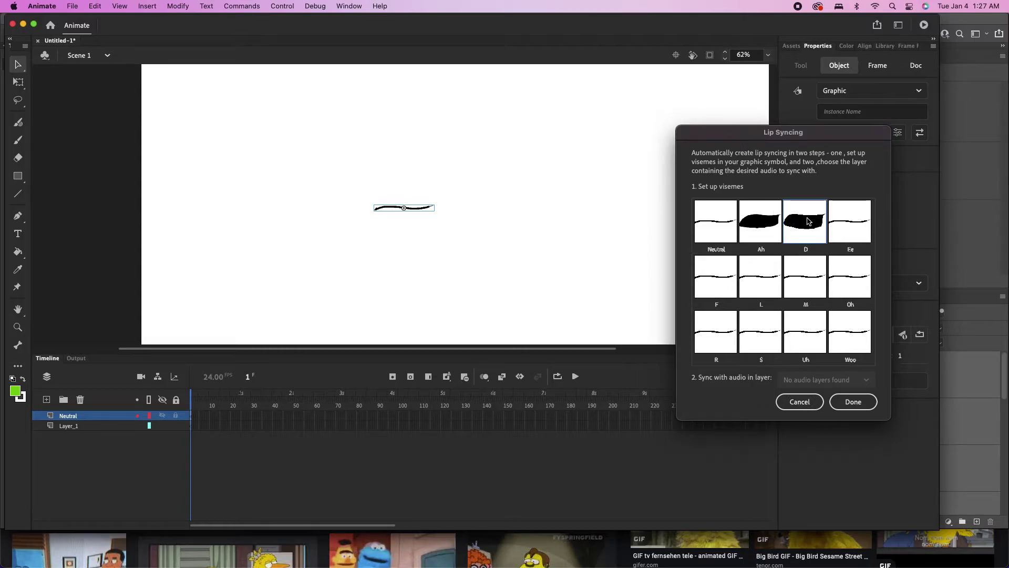
left_click(815, 231)
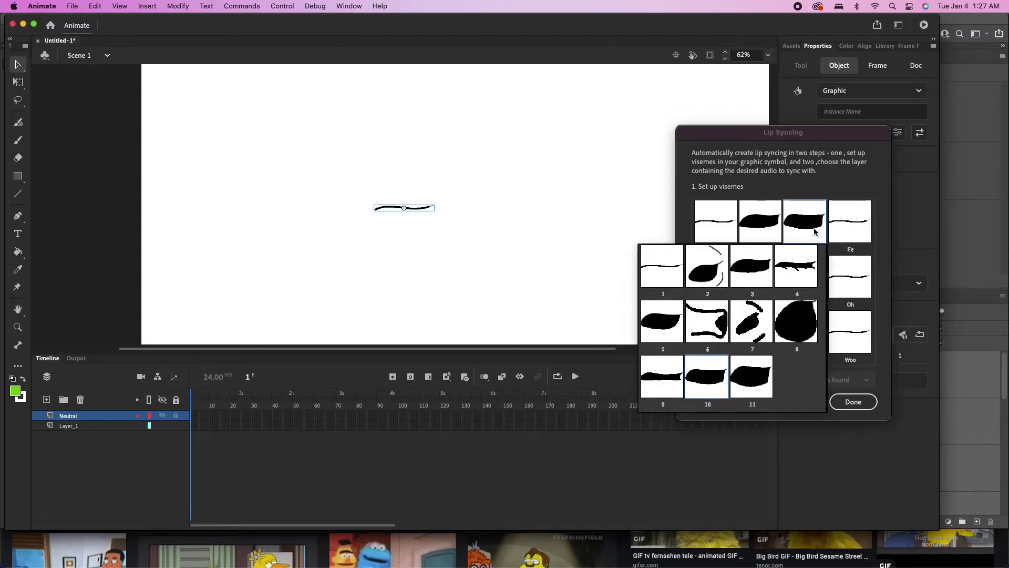
Step: Reassign Ah to the frame 5 mouth, keep frame 3 for D, and give Ee a flat mouth
left_click(775, 236)
left_click(813, 326)
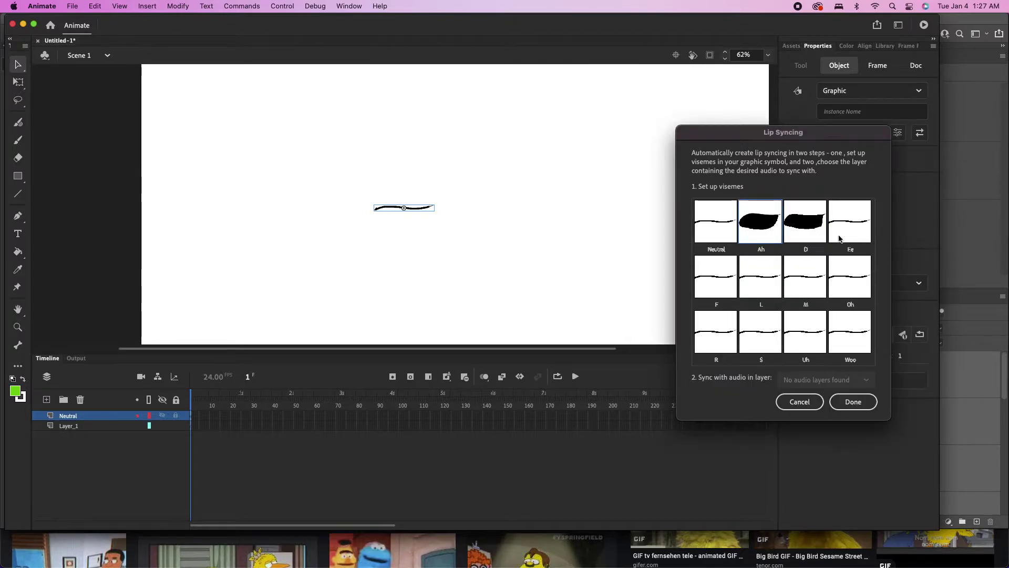
left_click(817, 228)
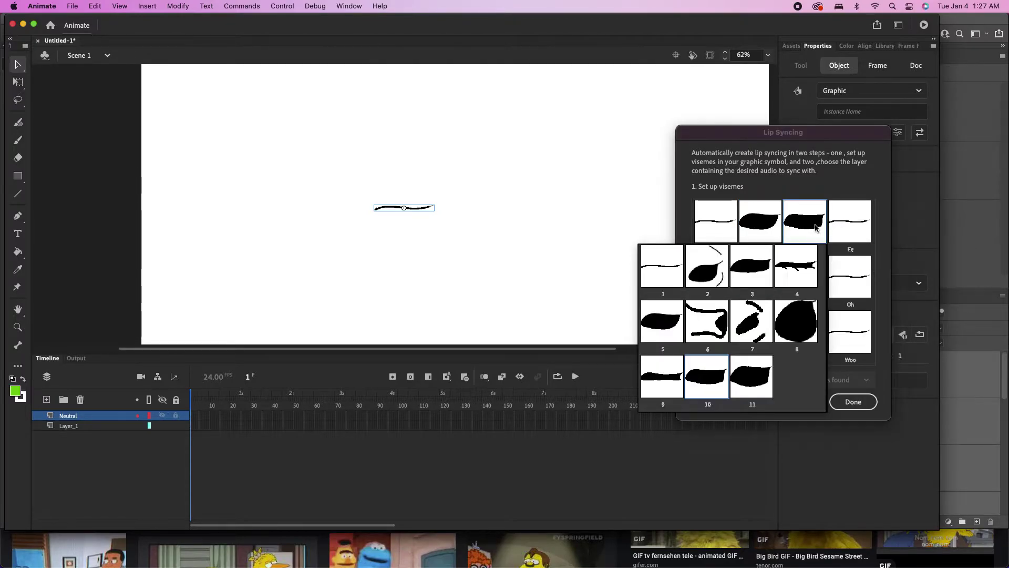
left_click(762, 271)
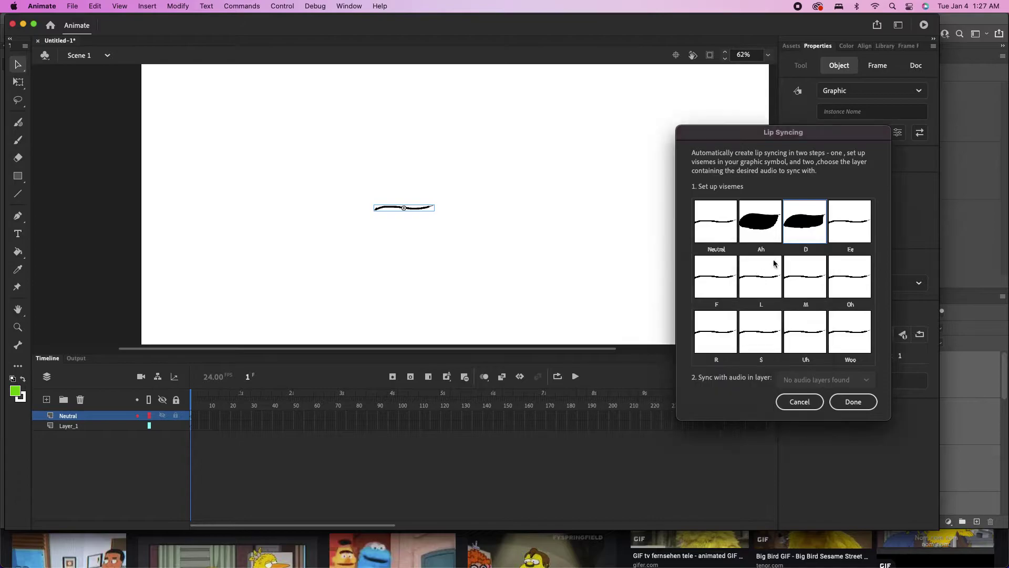
left_click(854, 221)
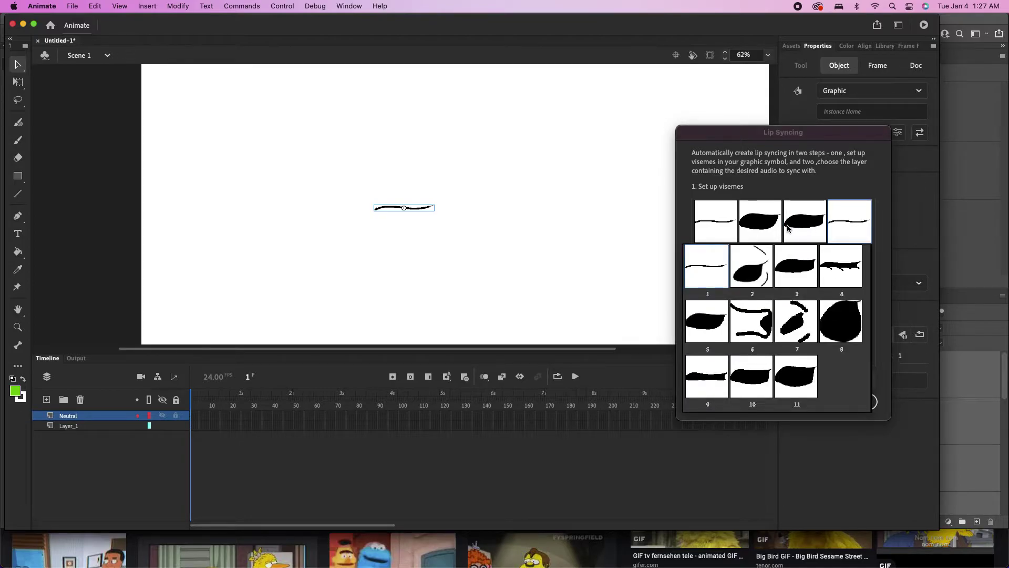
left_click(787, 228)
left_click(833, 224)
left_click(744, 372)
Step: Assign mouths to L, Oh (frame 8), R, S (frame 9), Uh (frame 2) and Woo (frame 10)
left_click(753, 285)
left_click(900, 372)
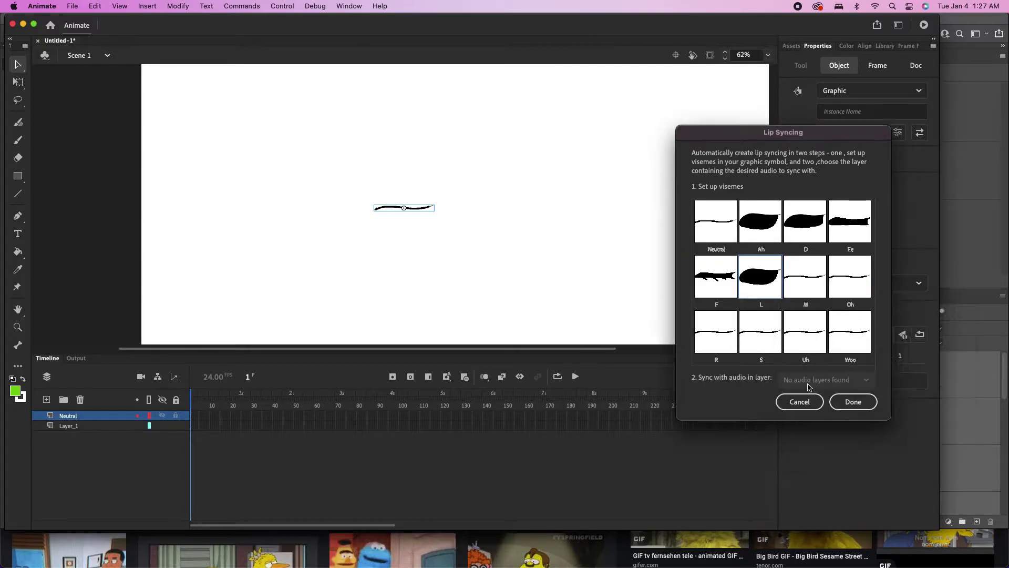
left_click(844, 277)
left_click(844, 374)
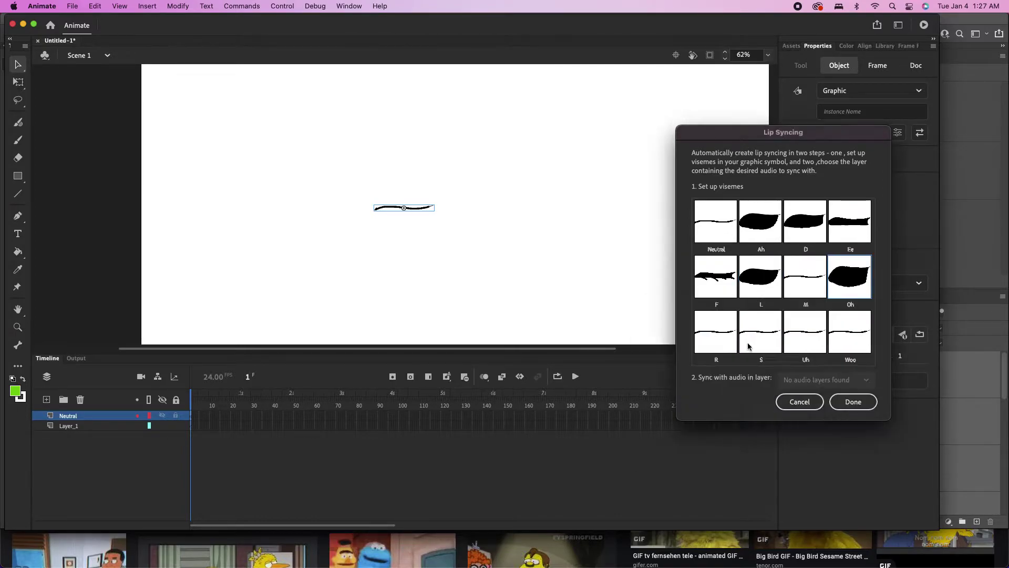
left_click(718, 326)
left_click(813, 487)
left_click(753, 329)
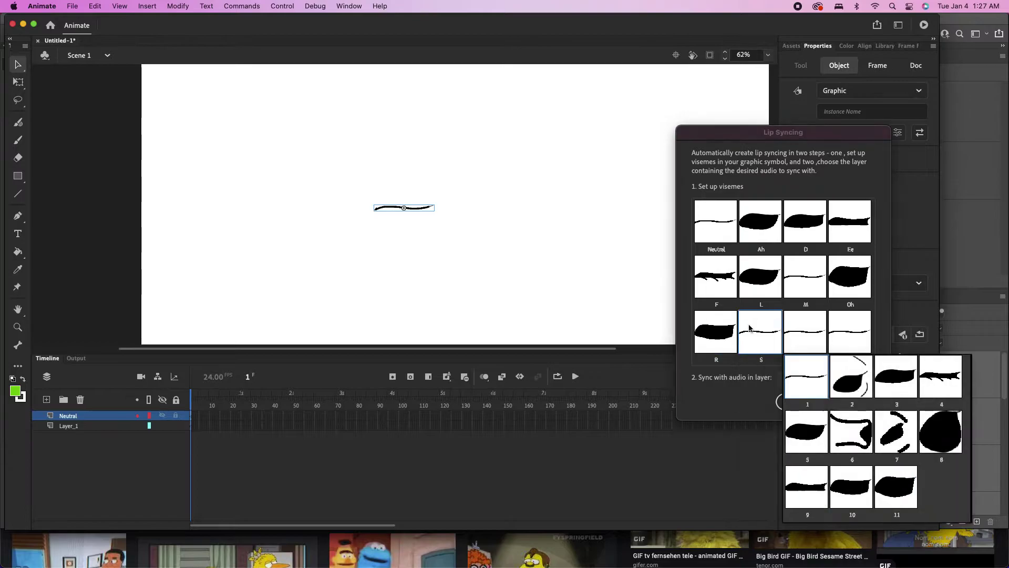
left_click(813, 484)
left_click(803, 334)
left_click(715, 386)
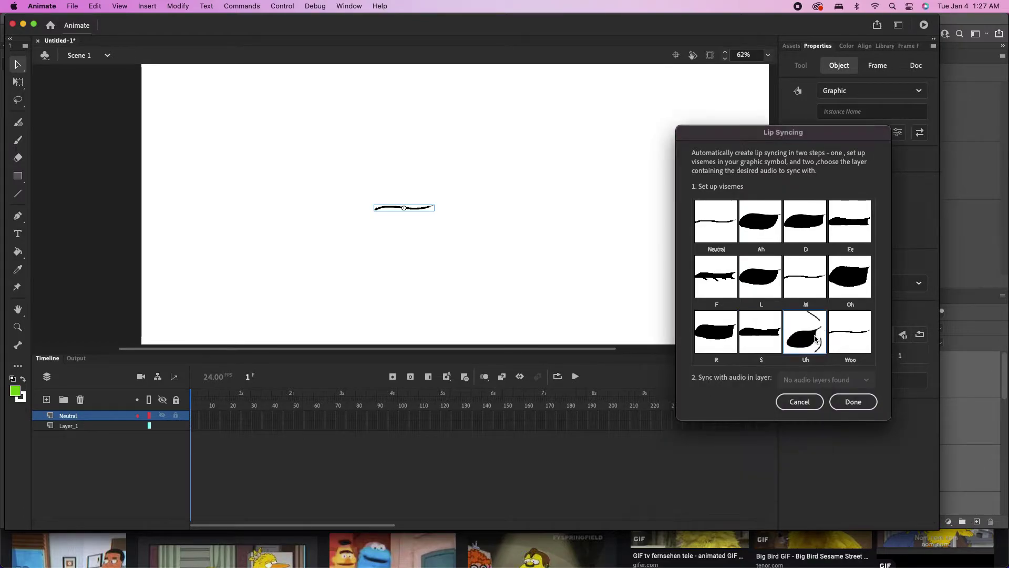
left_click(850, 331)
left_click(757, 482)
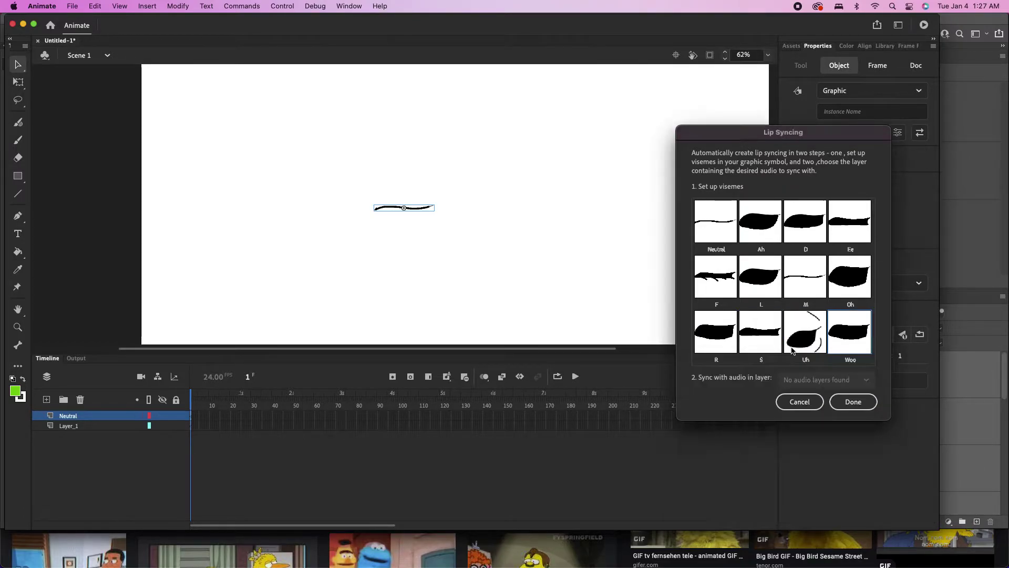
Step: Review the viseme assignments for S, Woo, M, F, Neutral, R and Oh, then click Done
left_click(795, 341)
left_click(852, 330)
left_click(801, 278)
left_click(728, 283)
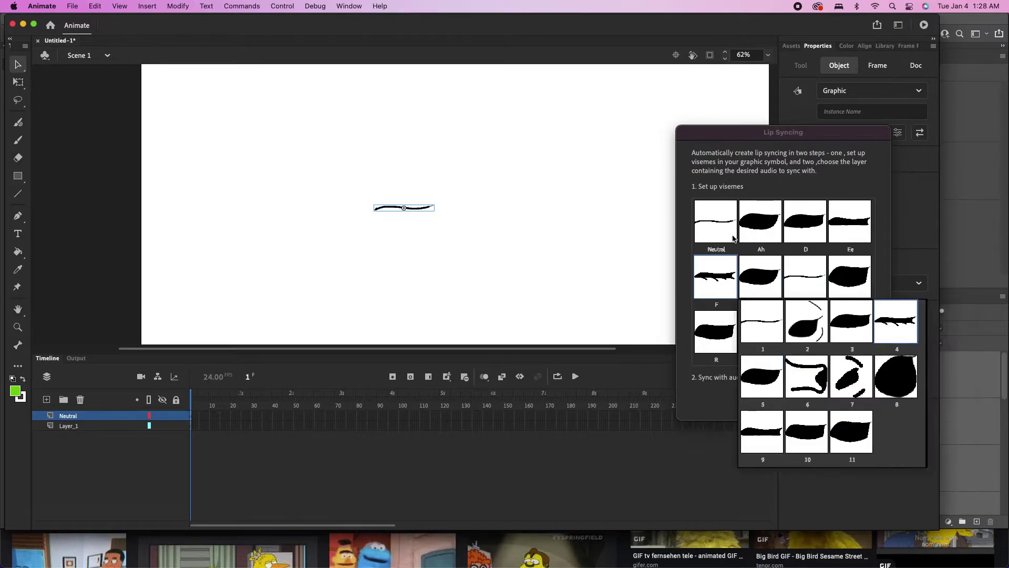
left_click(728, 236)
left_click(734, 343)
left_click(770, 340)
left_click(805, 337)
left_click(846, 333)
left_click(850, 279)
left_click(882, 401)
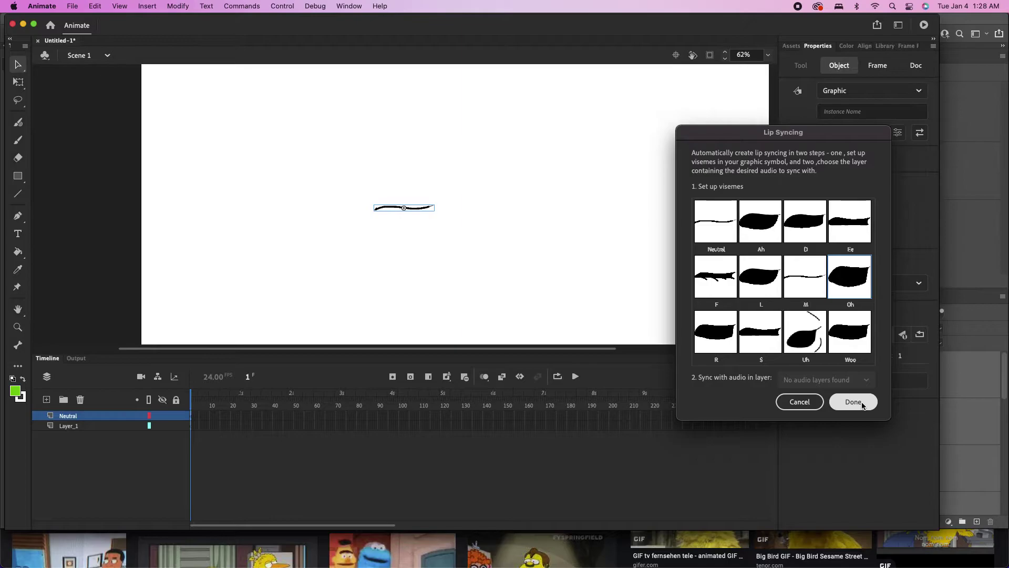
left_click(862, 405)
left_click(71, 427)
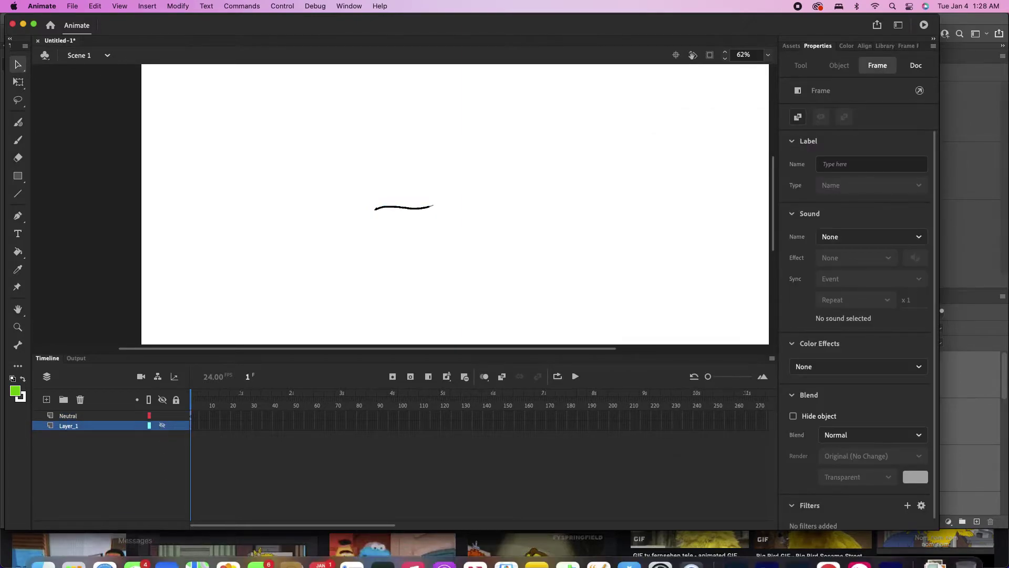
Step: Open a Finder window and navigate to the Downloads folder
mouse_move(125, 565)
left_click(75, 552)
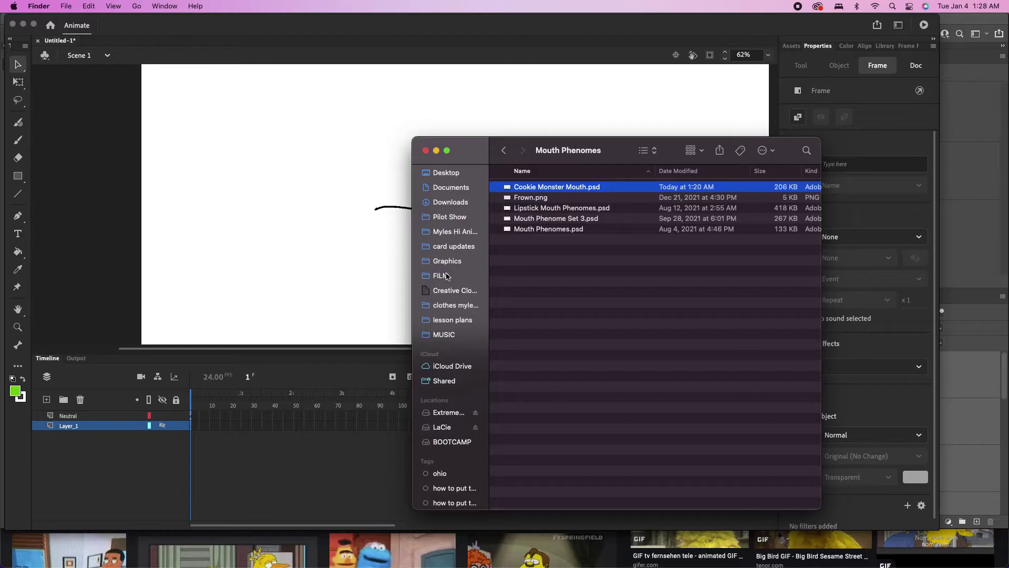
left_click(462, 235)
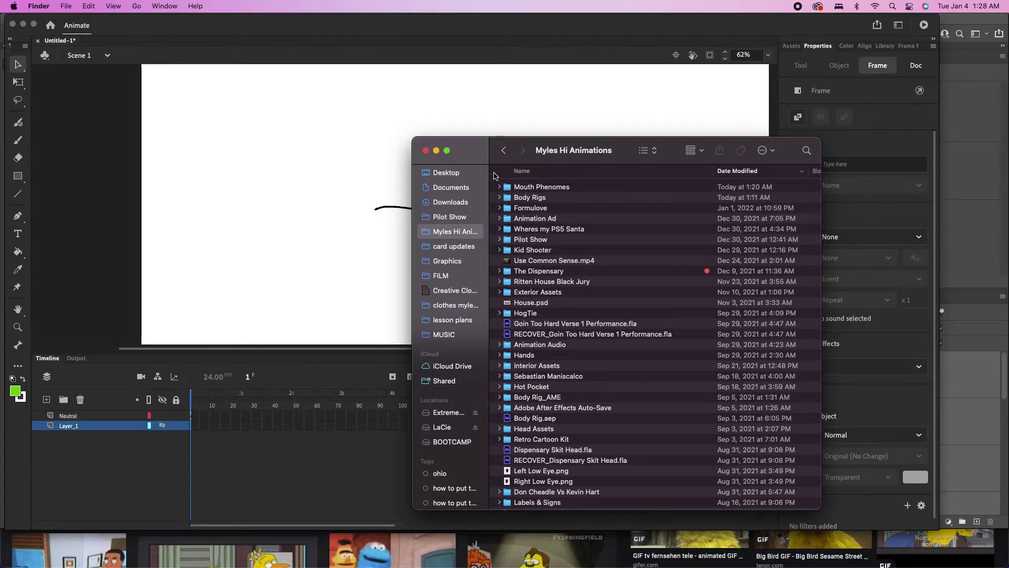
left_click(505, 156)
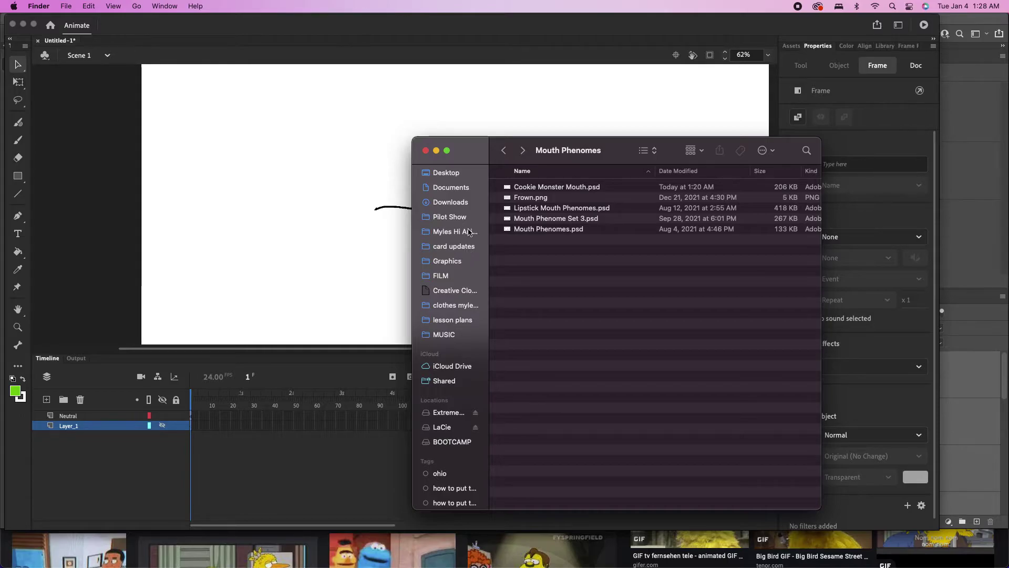
left_click(466, 202)
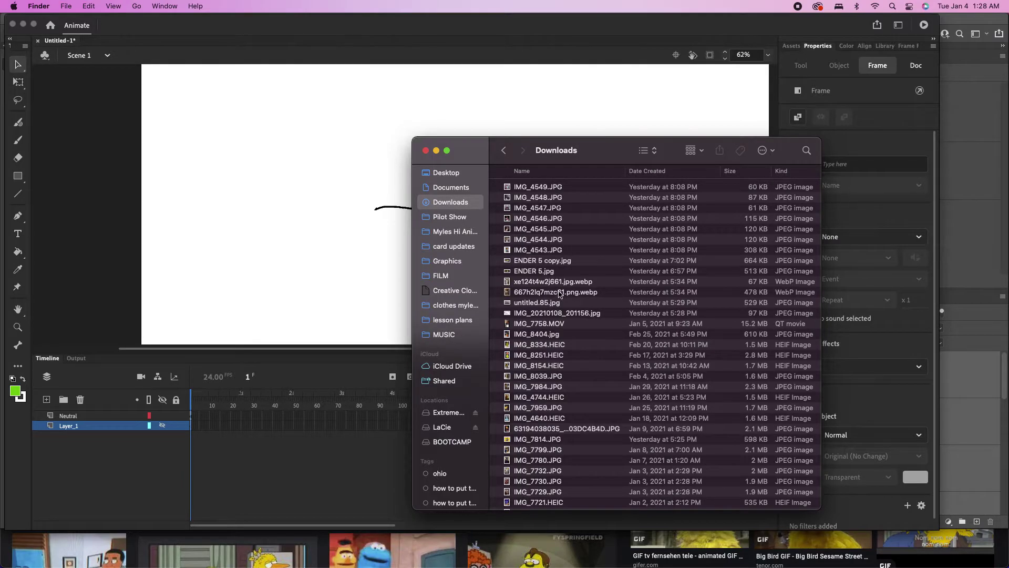
Step: Select the Cookie song MP3 and drag it onto the Animate stage
scroll(560, 300, "down", 5)
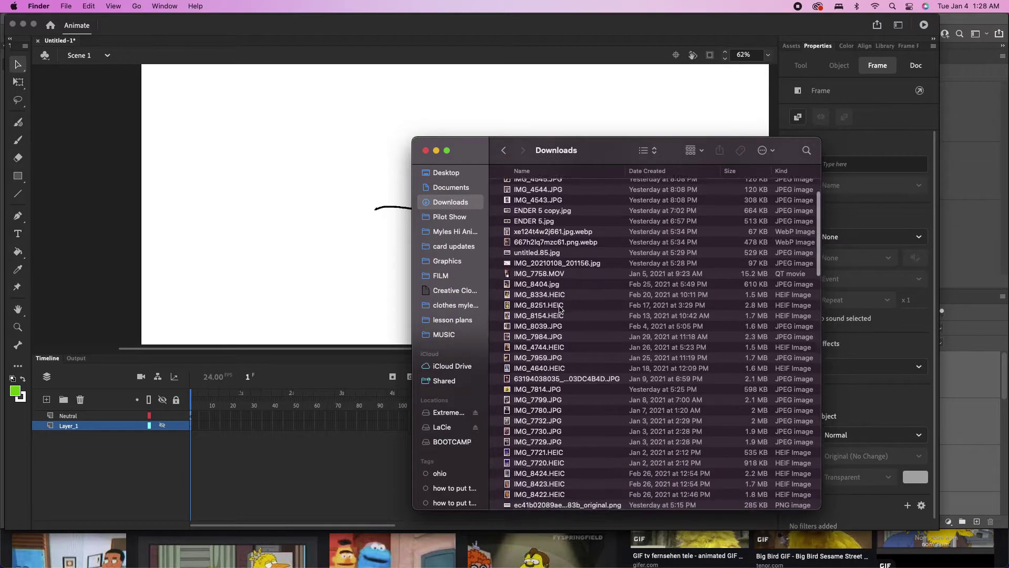
scroll(560, 309, "down", 8)
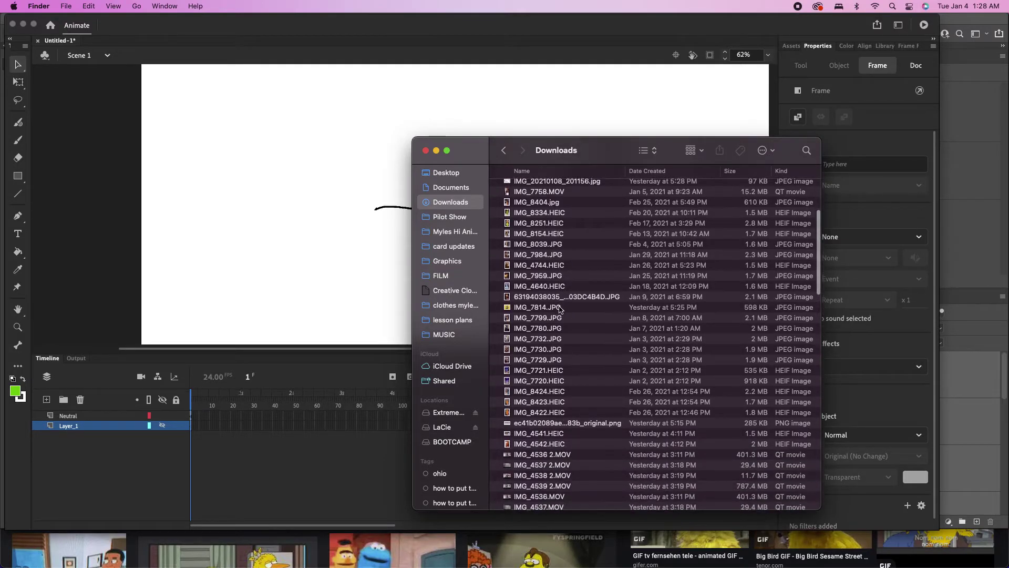
scroll(560, 309, "down", 10)
left_click(535, 406)
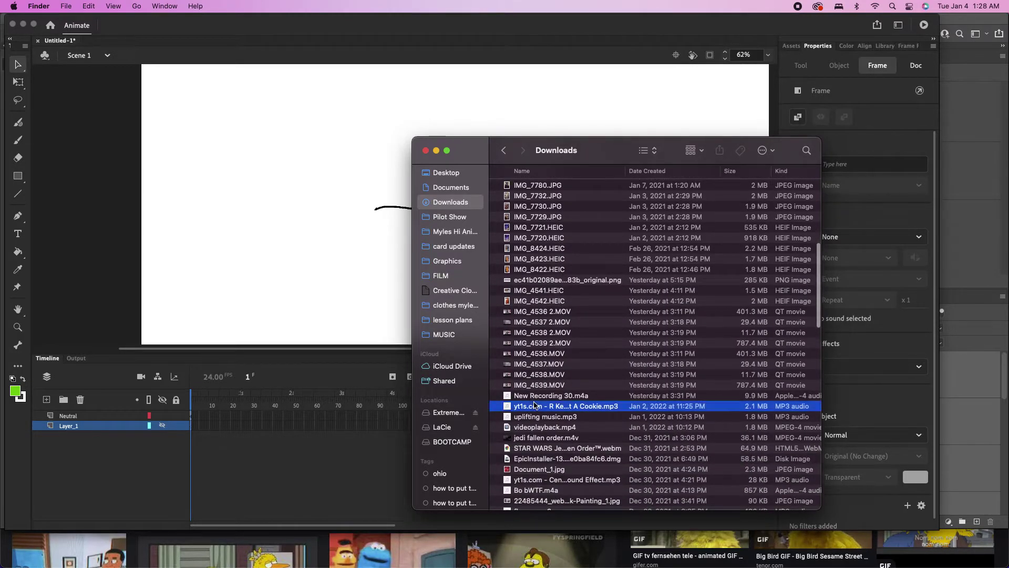
left_click_drag(557, 407, 389, 239)
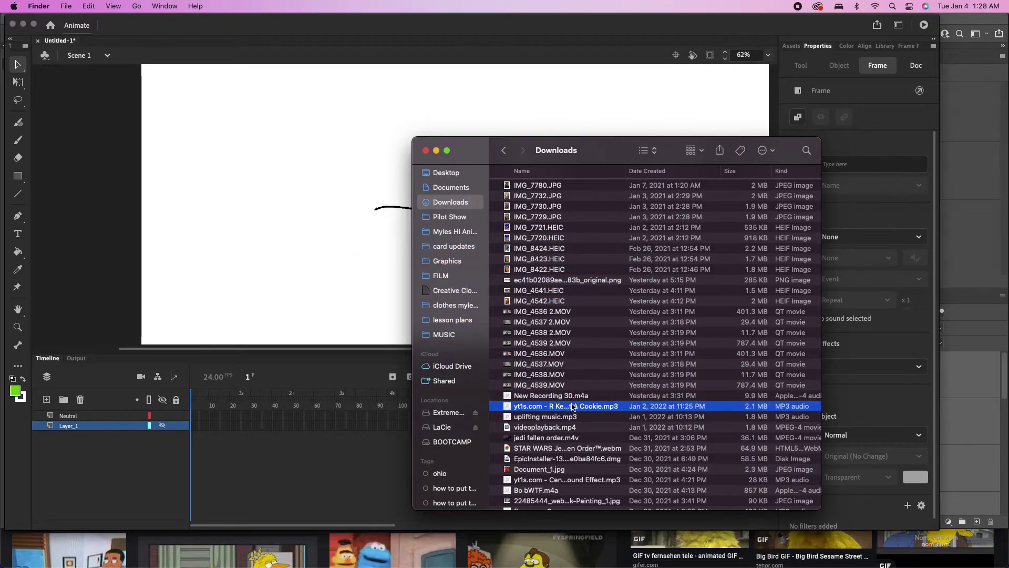
mouse_move(572, 408)
left_mouse_down()
mouse_move(294, 204)
mouse_move(454, 207)
mouse_move(454, 231)
mouse_move(74, 486)
mouse_move(103, 427)
mouse_move(212, 421)
mouse_move(406, 196)
left_mouse_up()
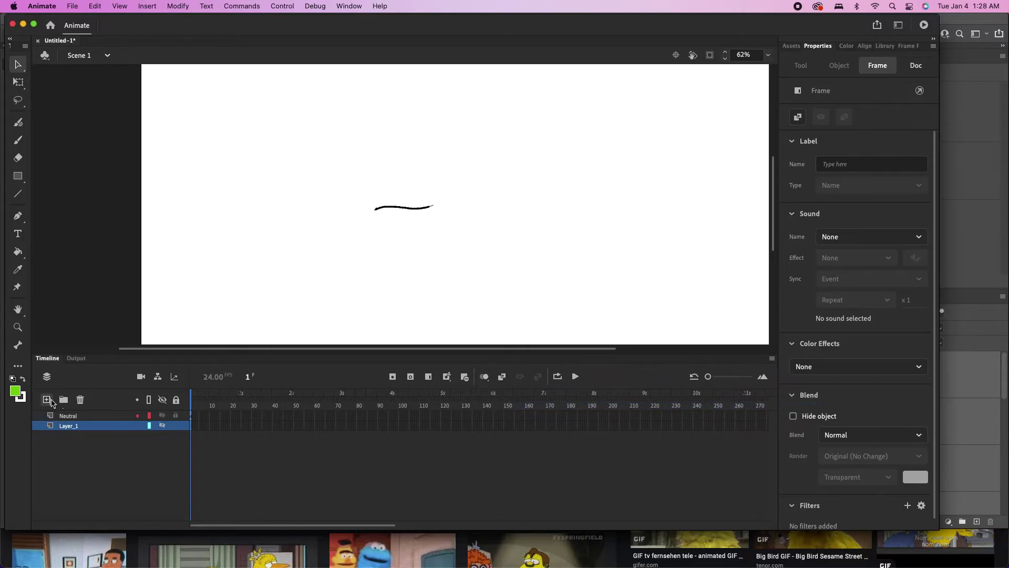
Step: Add a new audio layer and drop the cookie song from Downloads onto the stage
left_click(46, 400)
mouse_move(99, 565)
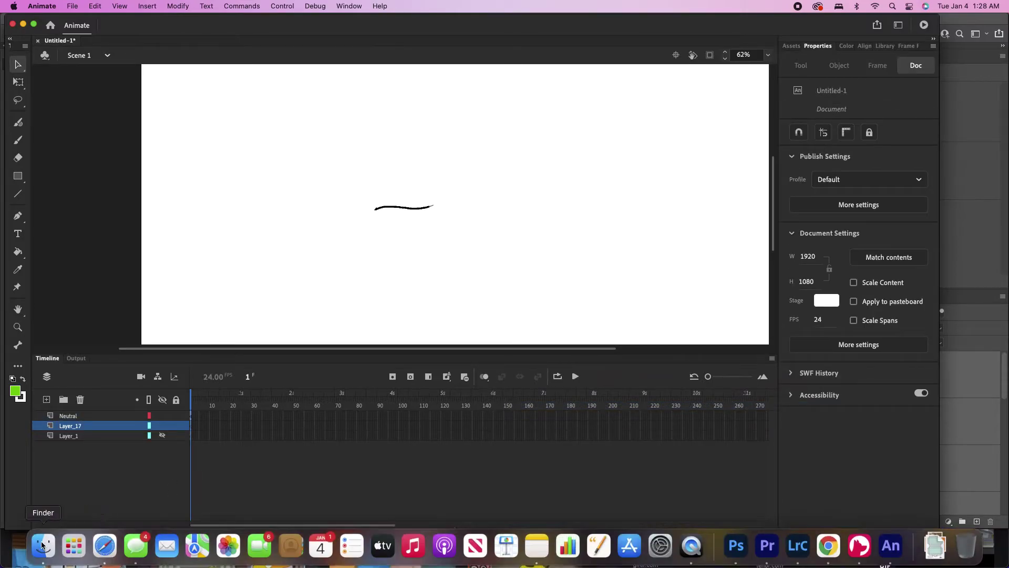
left_click(62, 549)
left_click_drag(543, 410, 341, 252)
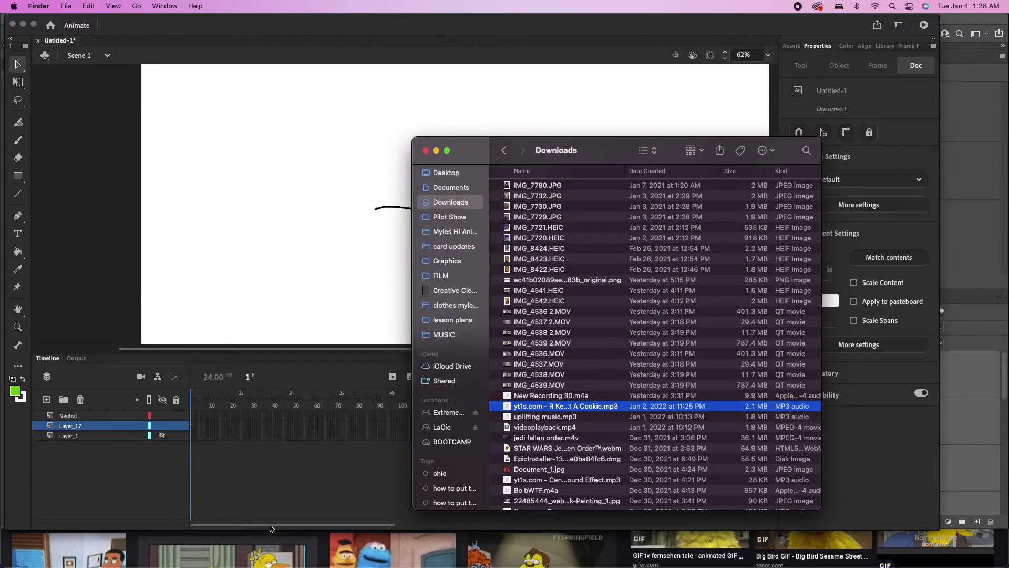
left_click(268, 500)
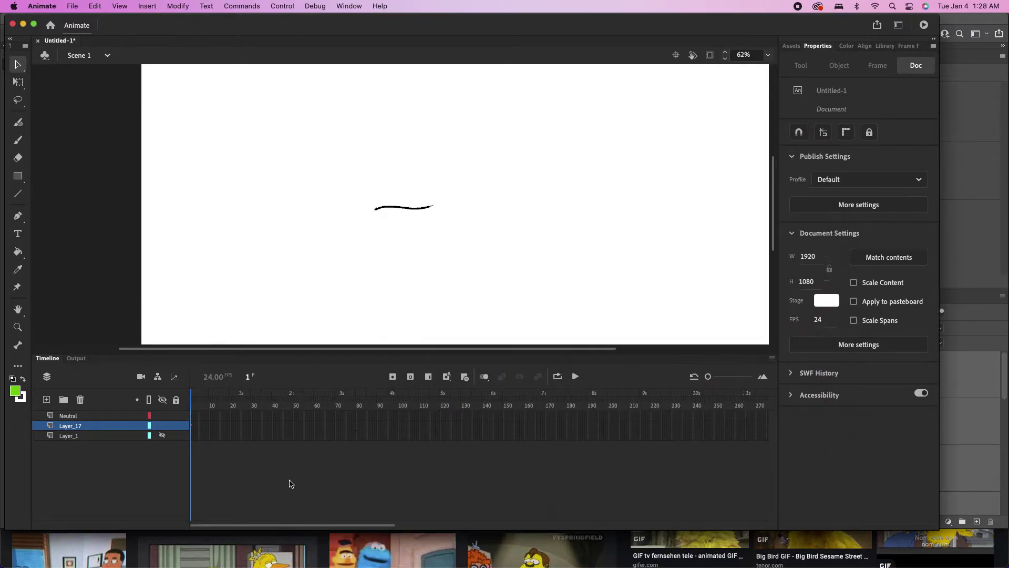
Step: Extend all layers to about frame 236 by inserting frames over frames 220–234
left_click(768, 416)
mouse_move(768, 413)
left_mouse_down()
mouse_move(761, 456)
mouse_move(683, 457)
left_mouse_up()
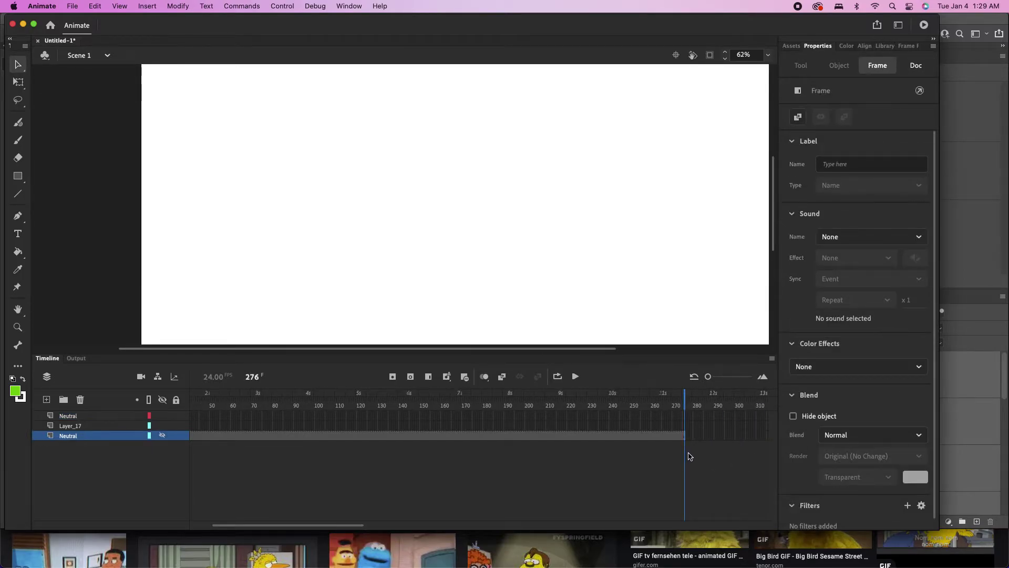
left_click(690, 456)
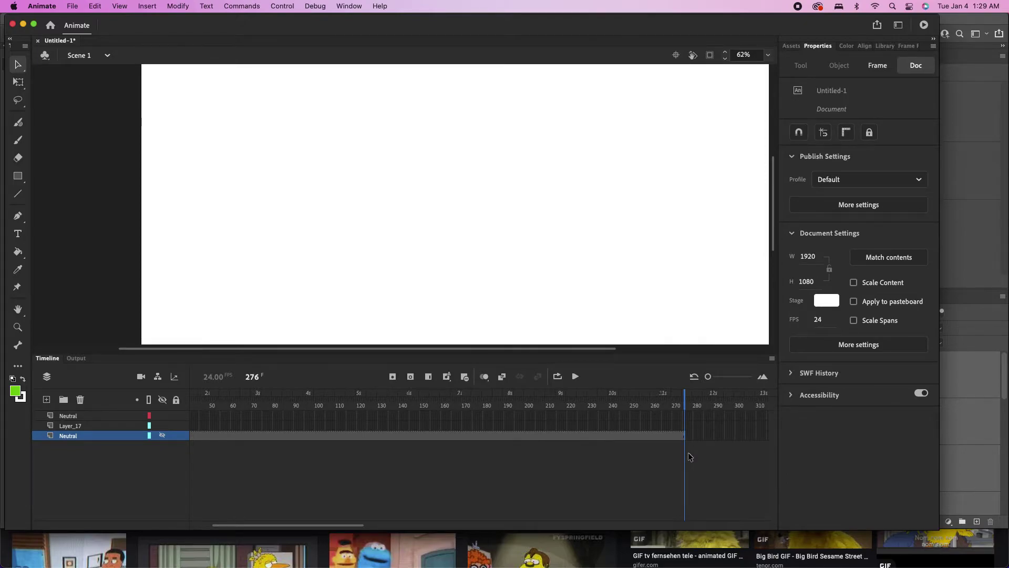
key("super+z")
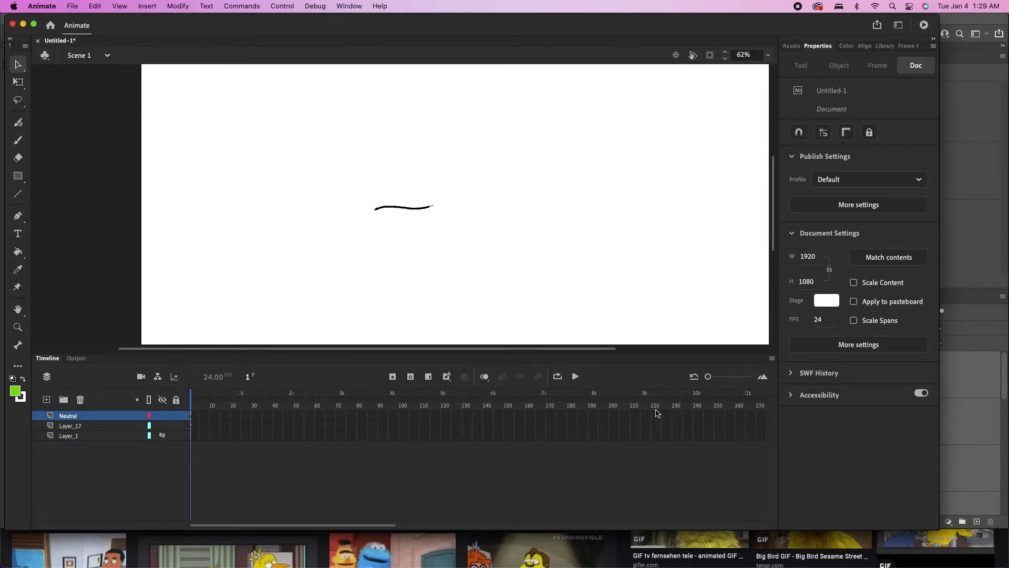
left_click_drag(656, 413, 686, 440)
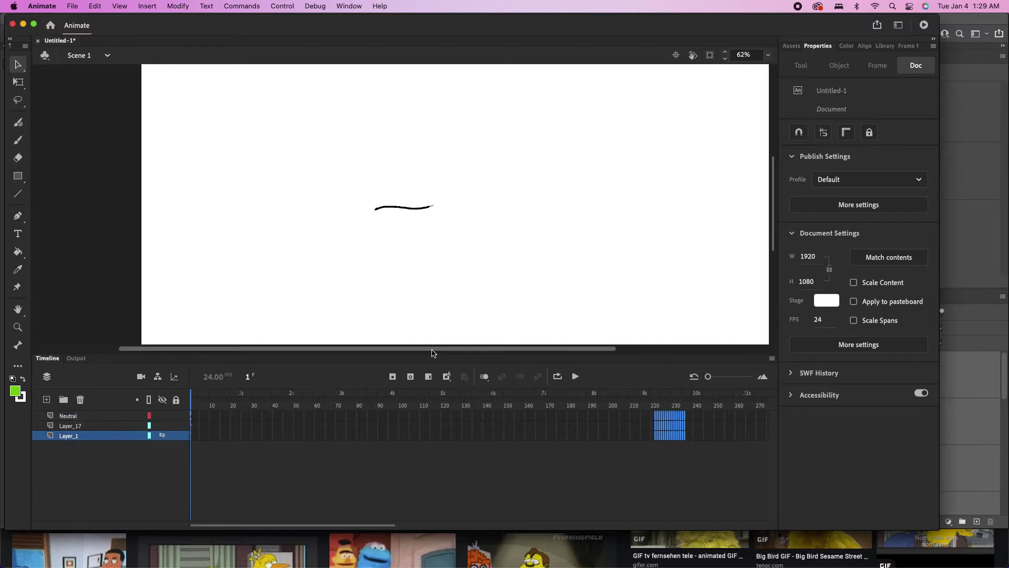
left_click(393, 376)
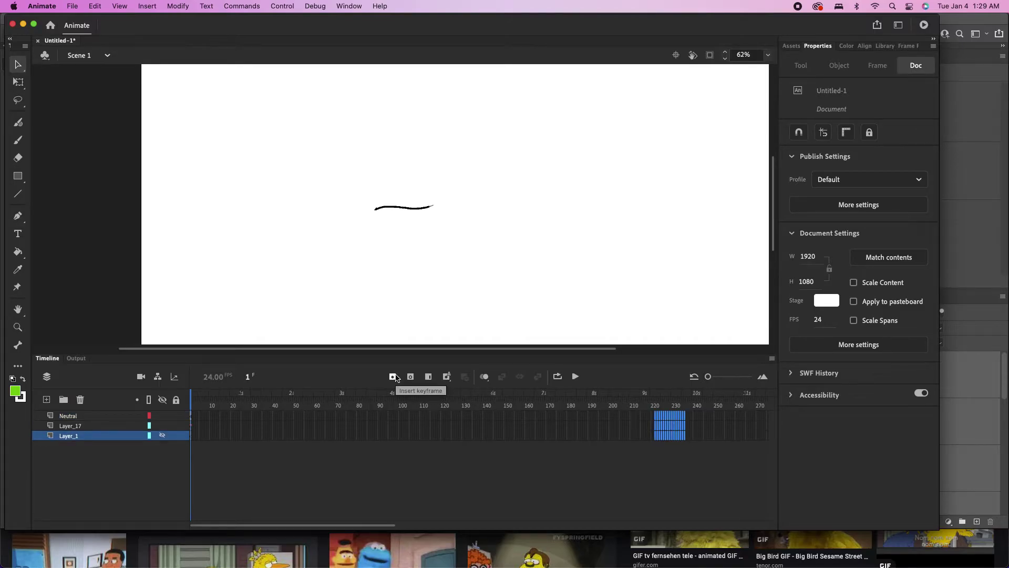
left_click(397, 377)
key("super+z")
left_click(396, 378)
Step: Extend the Neutral, Layer_17 and Layer_1 layers to frame 694 with blank keyframes (F7)
scroll(729, 436, "right", 15)
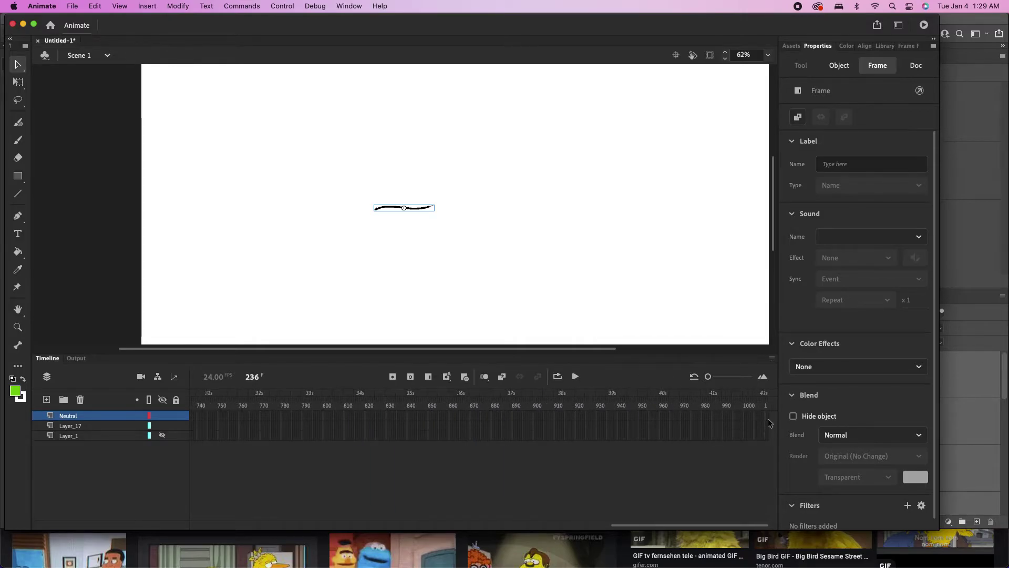
mouse_move(765, 416)
left_mouse_down()
mouse_move(746, 446)
mouse_move(752, 433)
mouse_move(769, 435)
left_mouse_up()
scroll(570, 467, "left", 20)
left_click_drag(302, 415, 759, 434)
key("Return")
left_click_drag(273, 415, 272, 435)
key("F7")
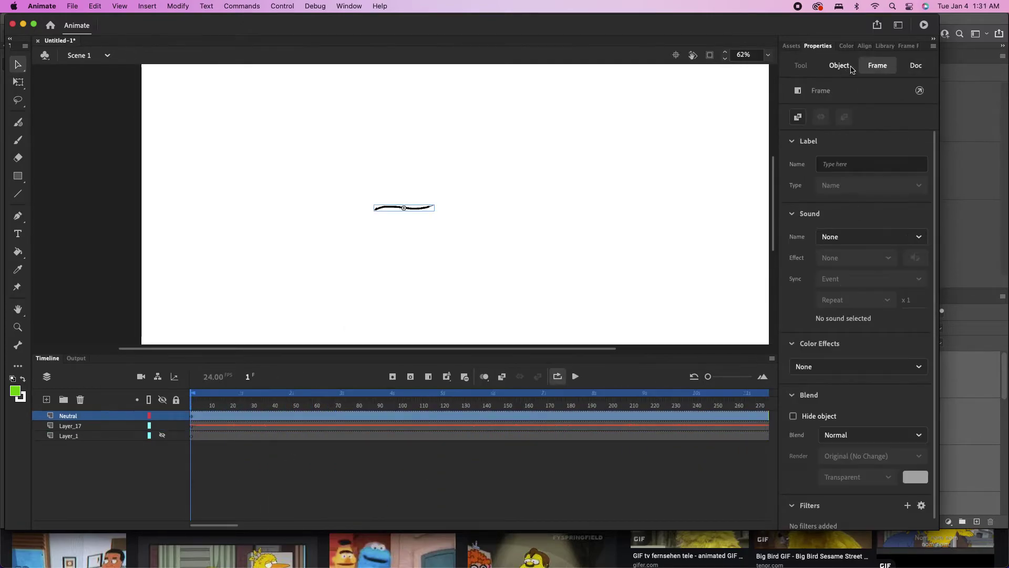
Step: Auto lip-sync the Neutral symbol to Layer_17's song audio and play the result
left_click(840, 68)
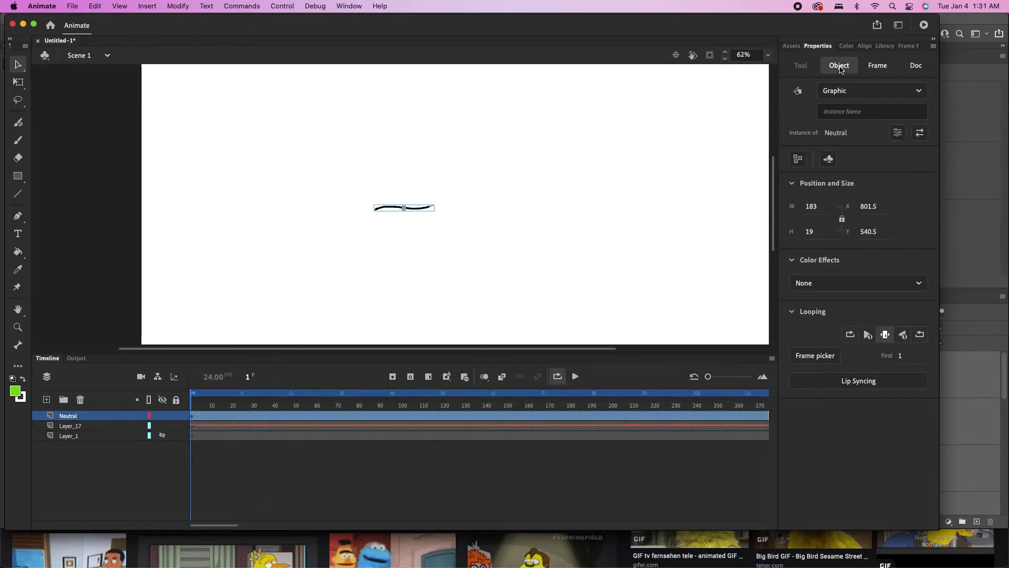
left_click(870, 381)
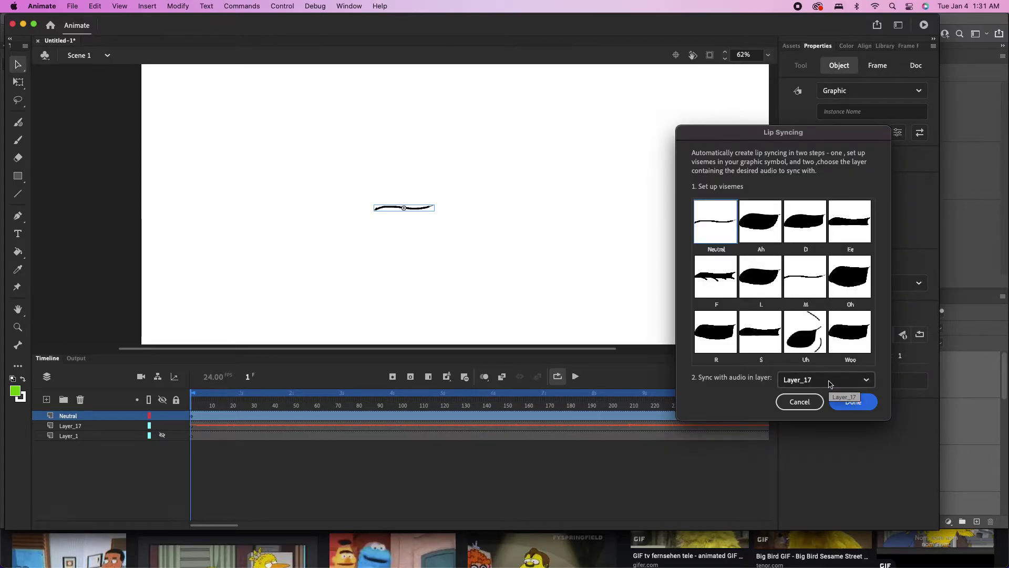
left_click(849, 402)
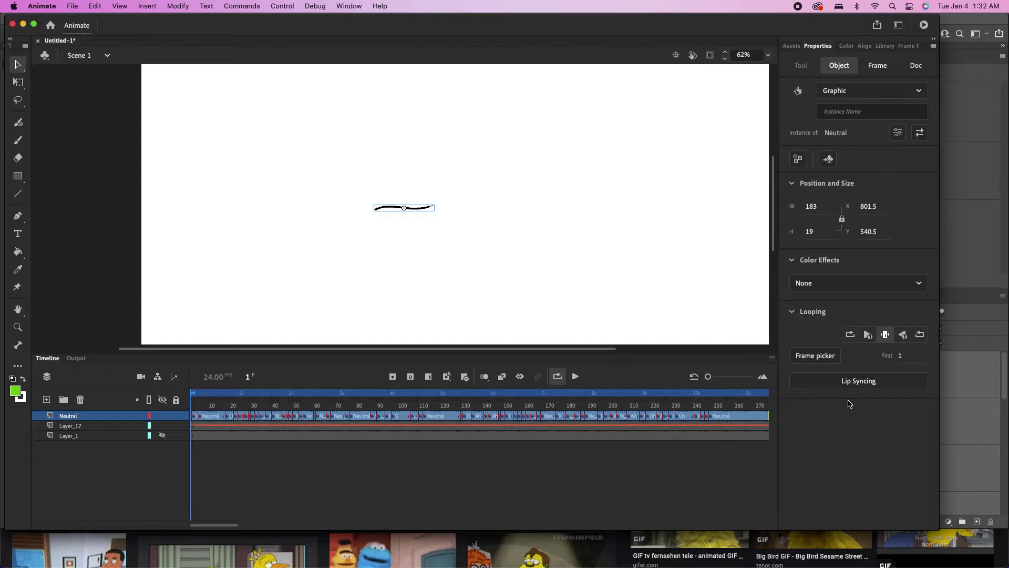
key("Return")
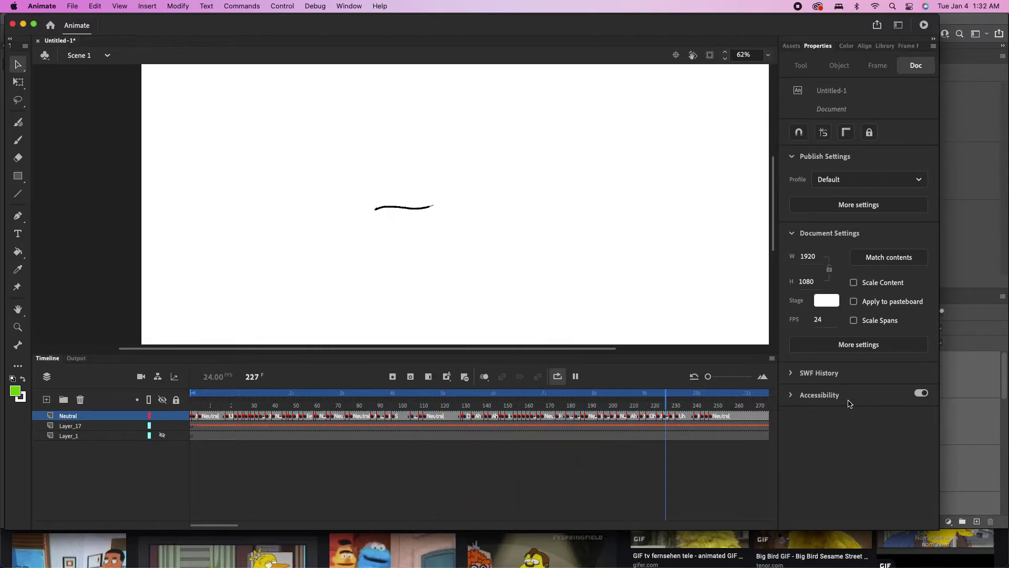
Step: Scrub and play the lip sync around frames 156–210 to check the mouth shapes
key("Return")
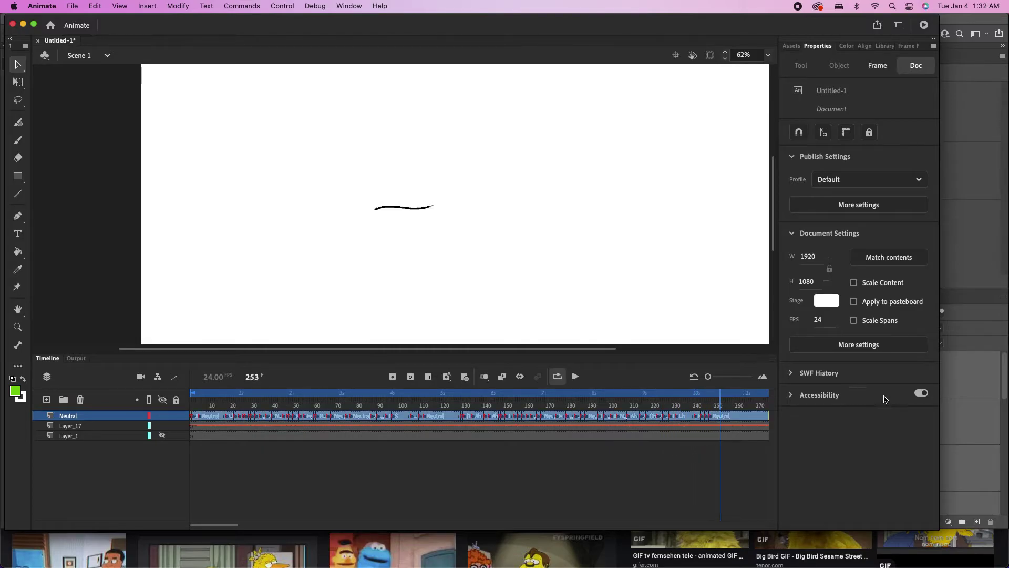
scroll(692, 450, "right", 5)
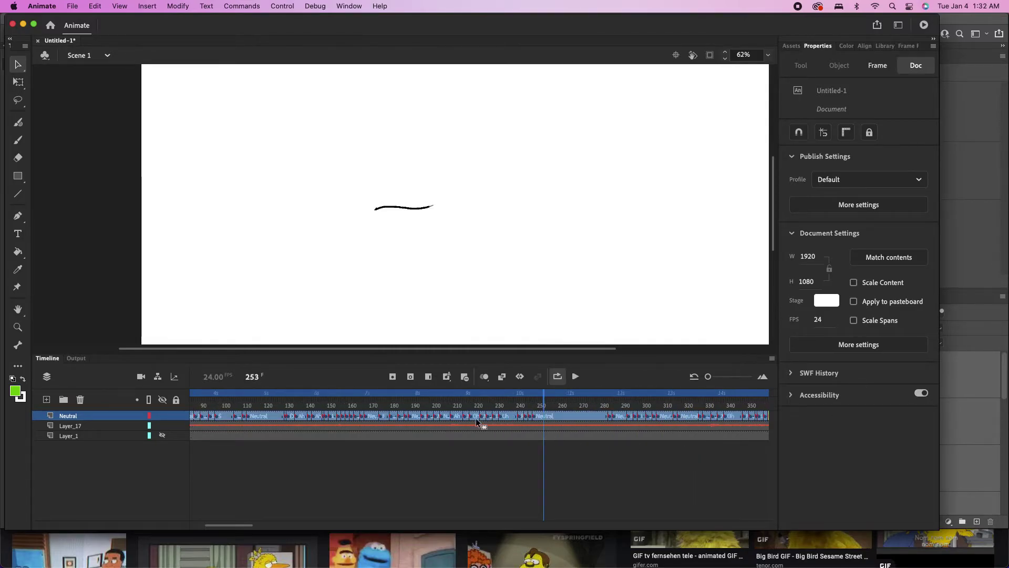
left_click(454, 401)
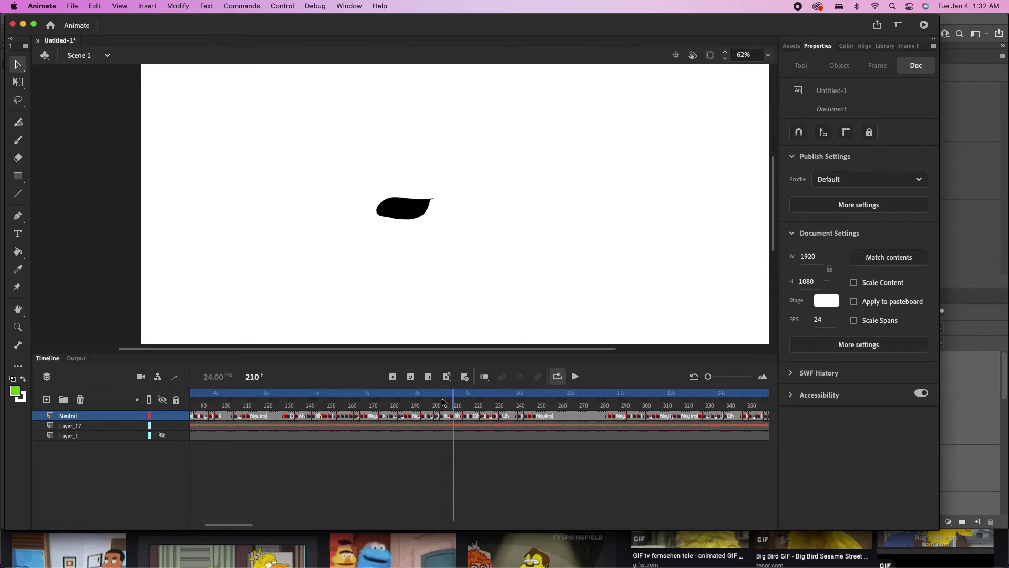
key("Return")
key("Return")
left_click(339, 402)
left_click_drag(340, 404, 373, 403)
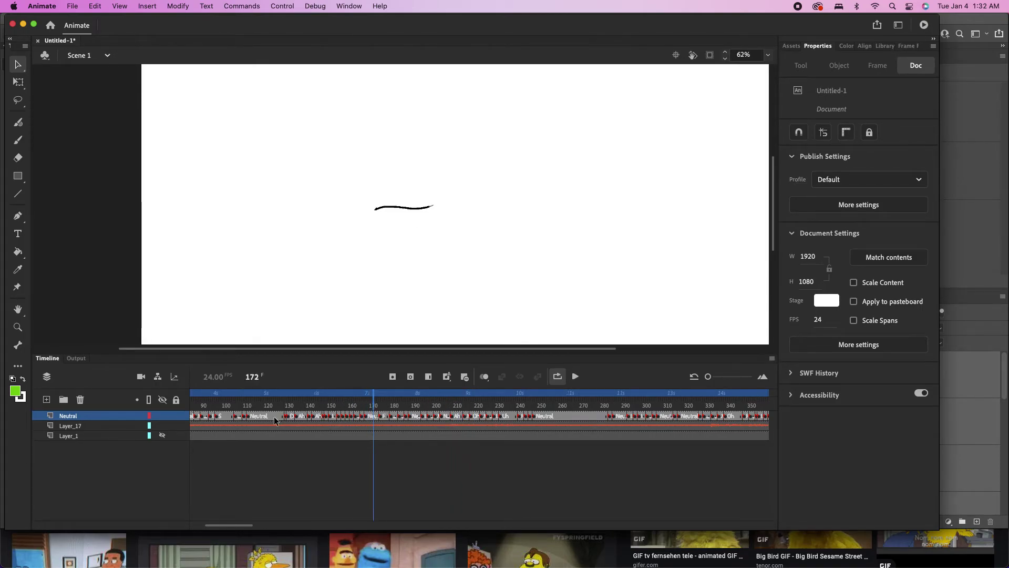
left_click_drag(273, 417, 430, 412)
left_click(369, 404)
key("Return")
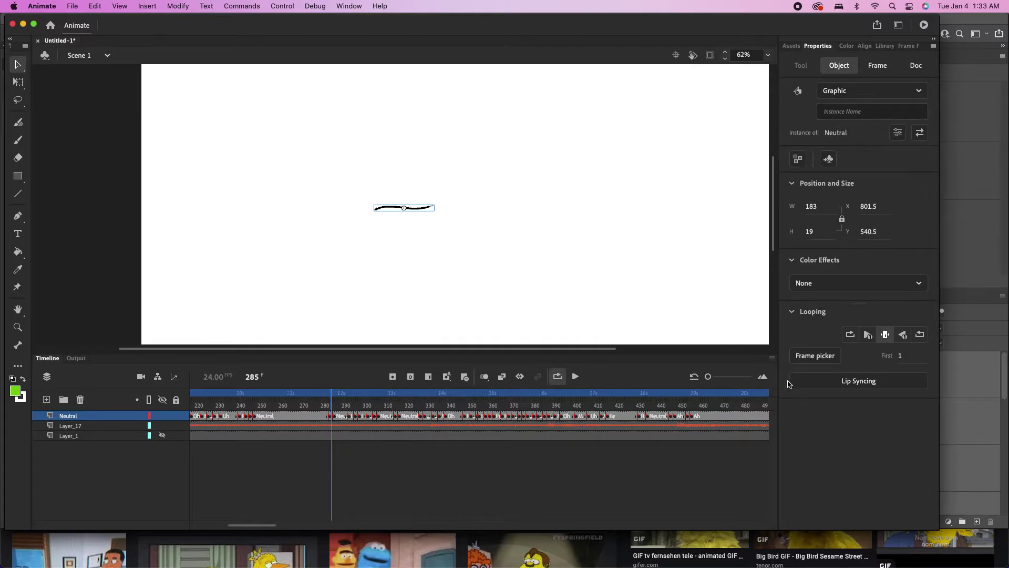
Step: In Frame Picker, set frame 293's mouth to the thin closed line thumbnail
left_click(809, 356)
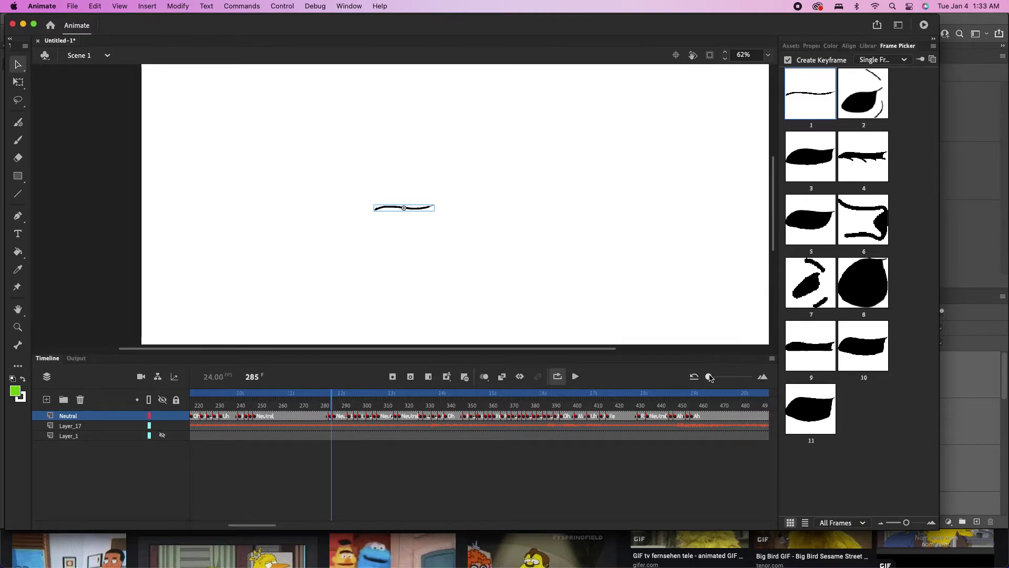
left_click_drag(710, 377, 717, 378)
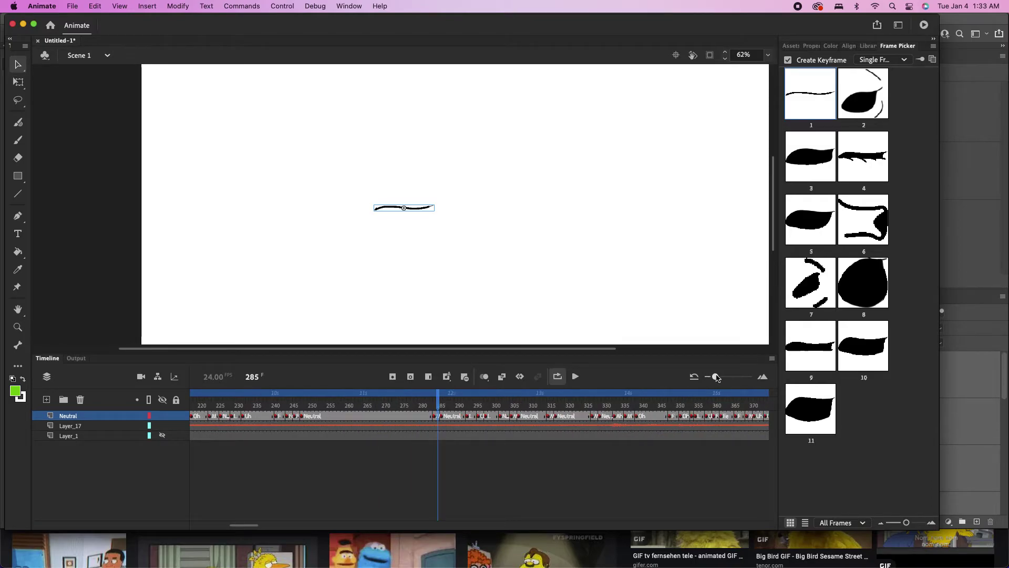
left_click(467, 417)
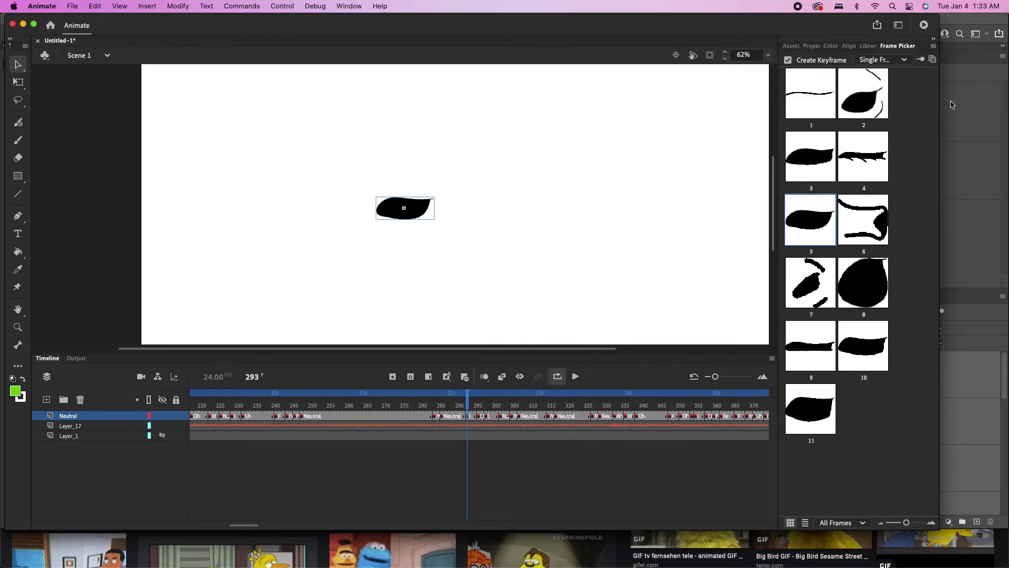
left_click(804, 90)
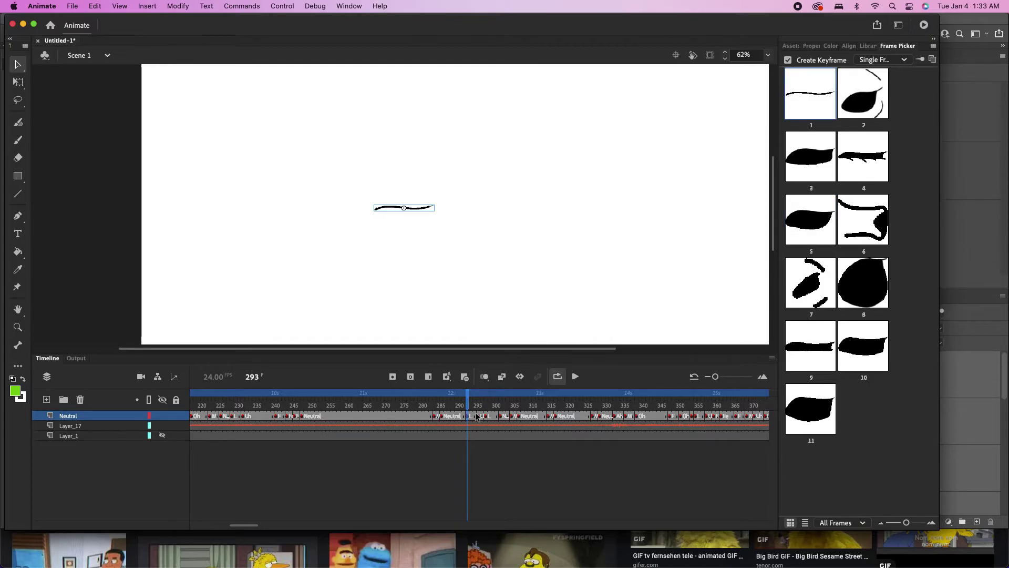
left_click_drag(479, 419, 512, 415)
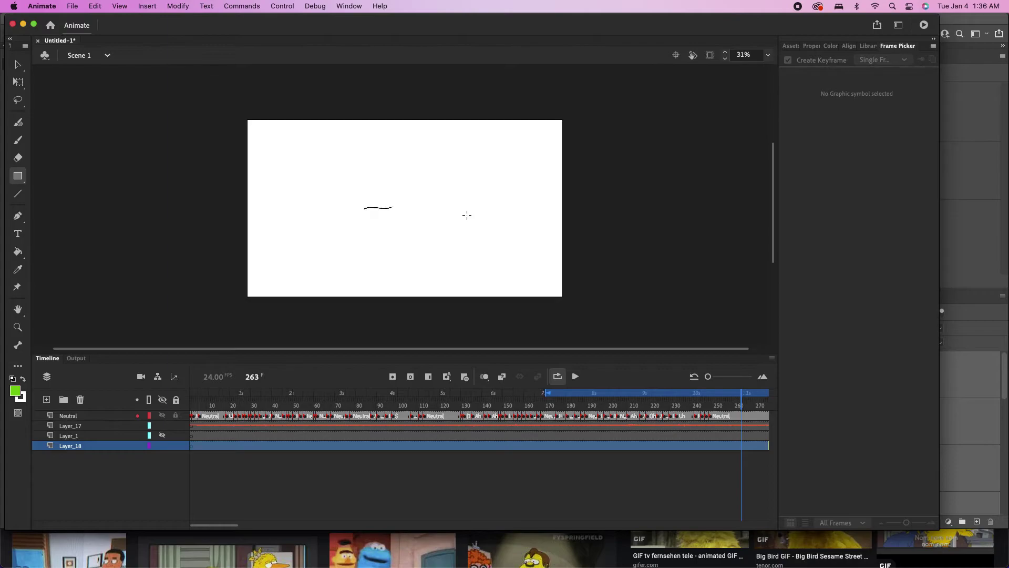
Step: Draw a green rectangle larger than the stage on Layer_18 and preview the animation
left_click_drag(222, 105, 646, 326)
key("Return")
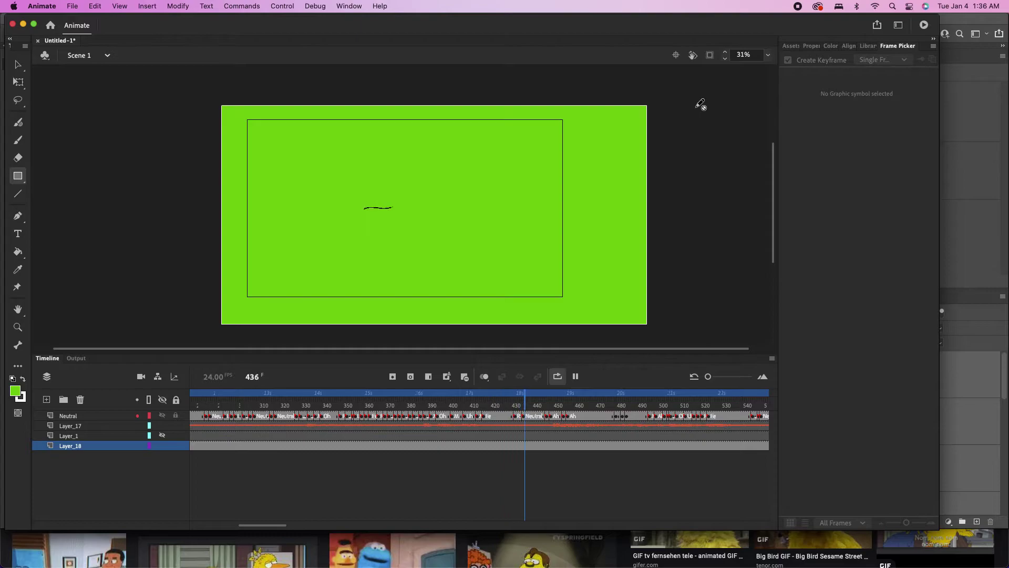
key("Return")
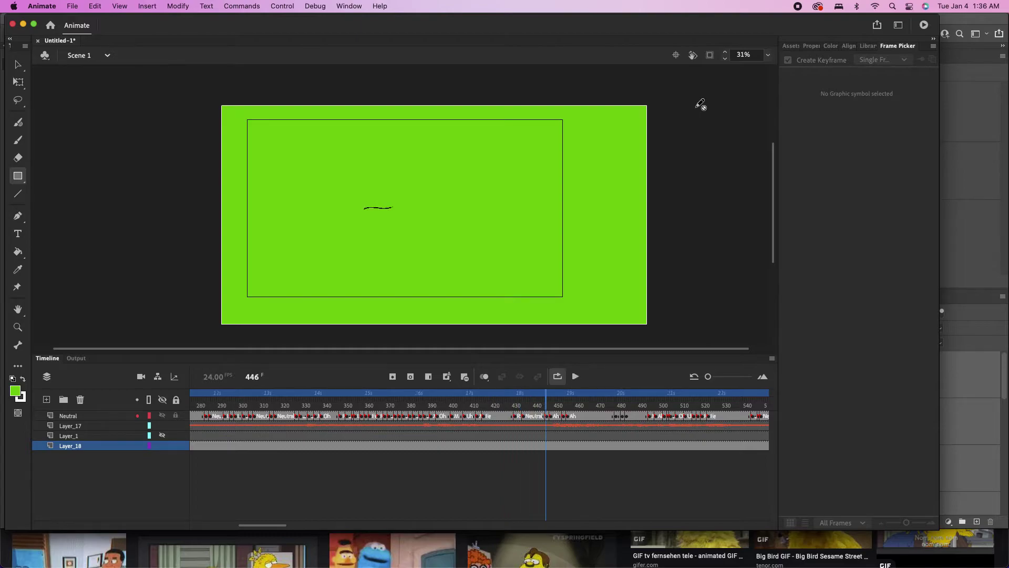
Step: Export Scene 1 frames 170–696 as 1920×1080 H.264 video via Export Video/Media
left_click(72, 6)
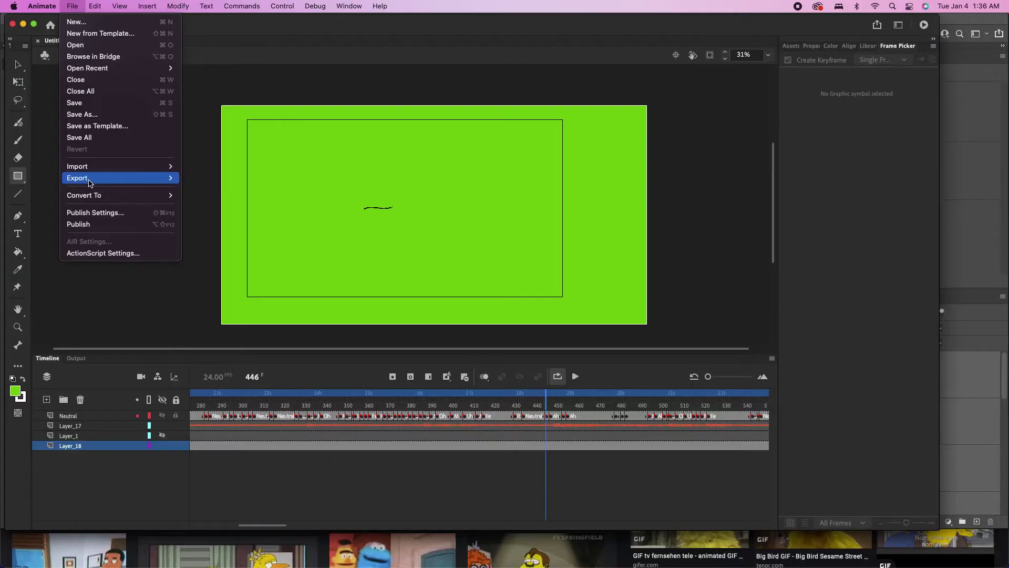
mouse_move(91, 182)
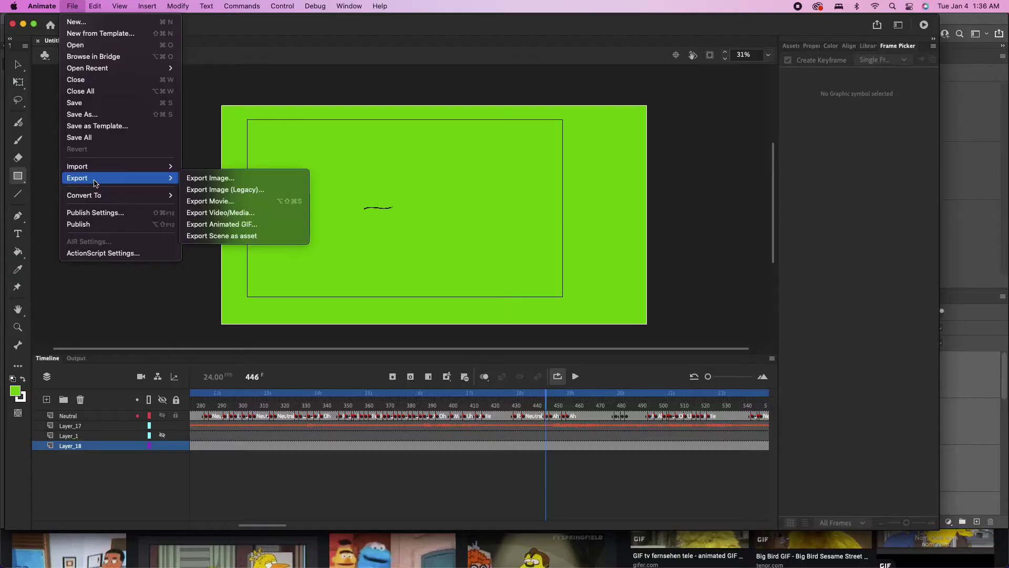
left_click(209, 213)
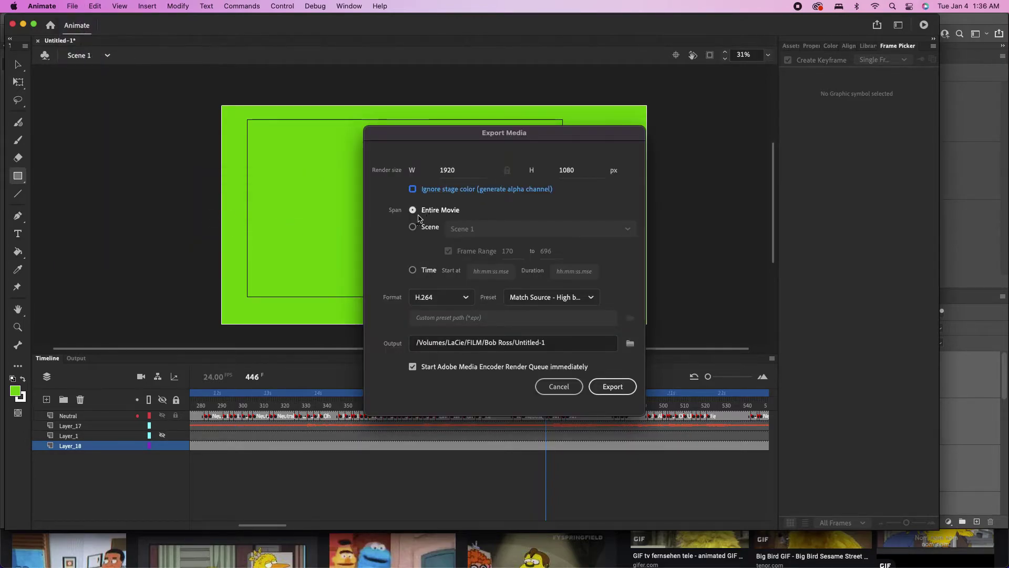
left_click(415, 227)
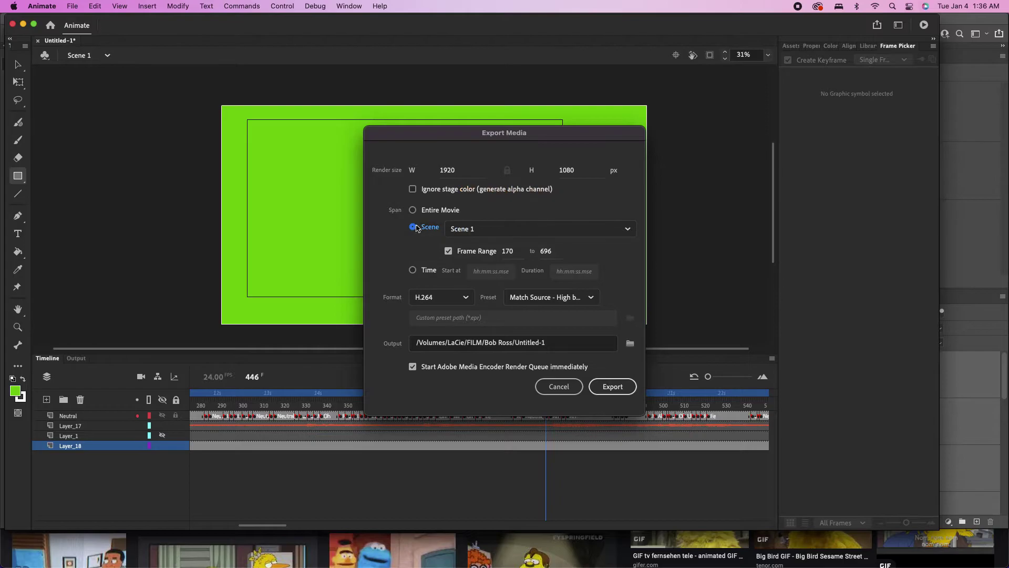
left_click(607, 392)
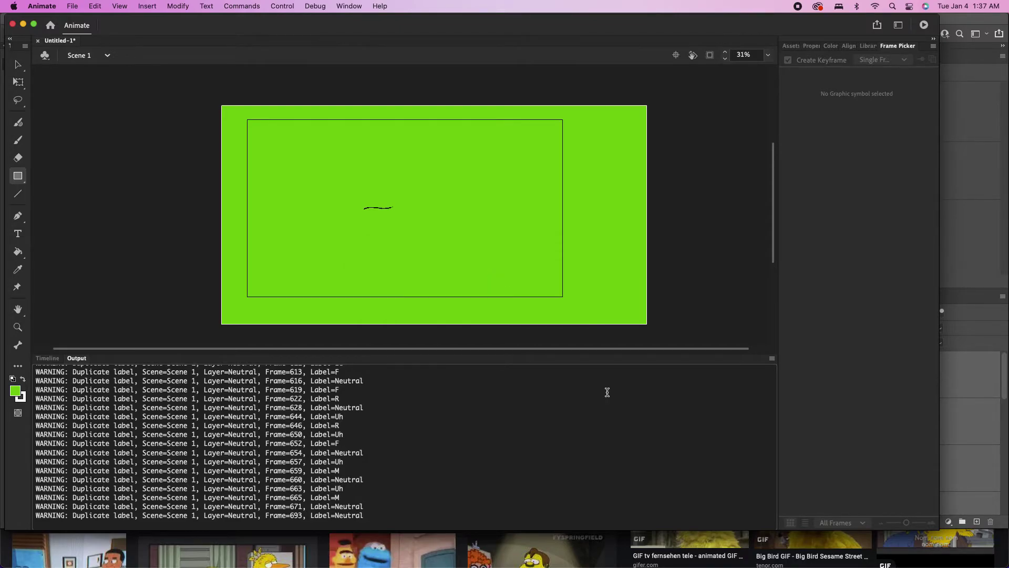
Step: Launch After Effects from system search
key("super+space")
type("after effe")
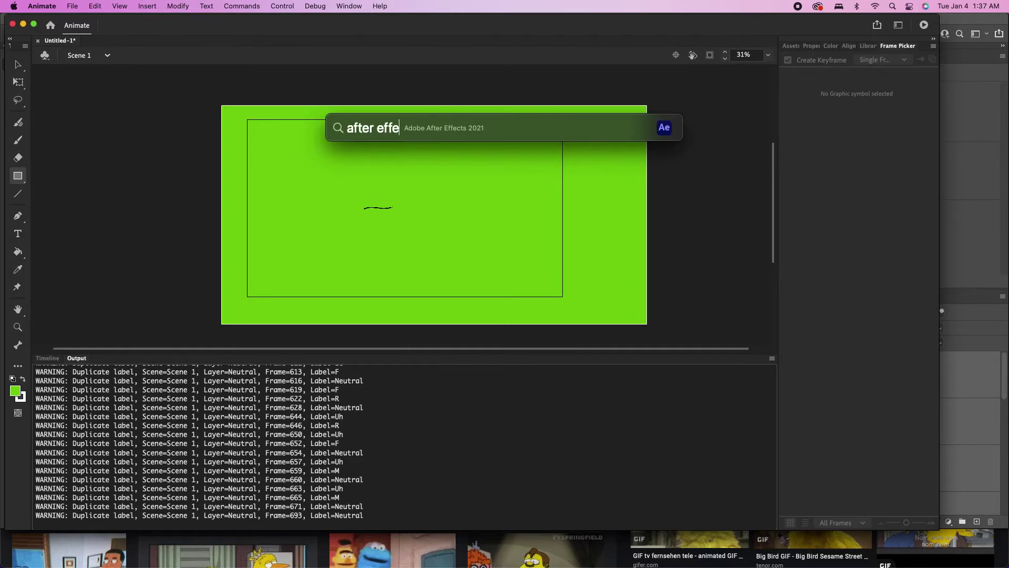
type("cts")
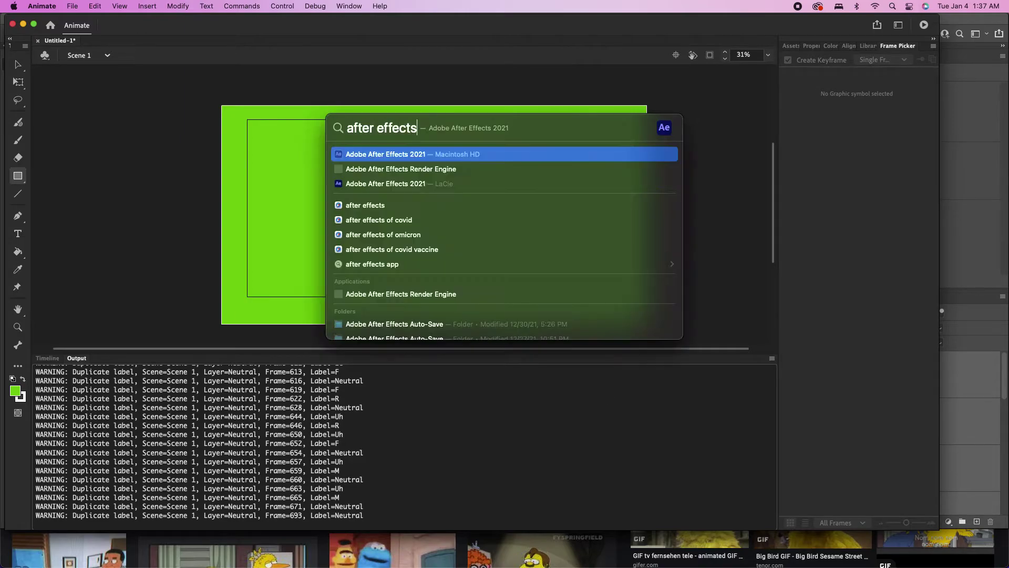
key("Return")
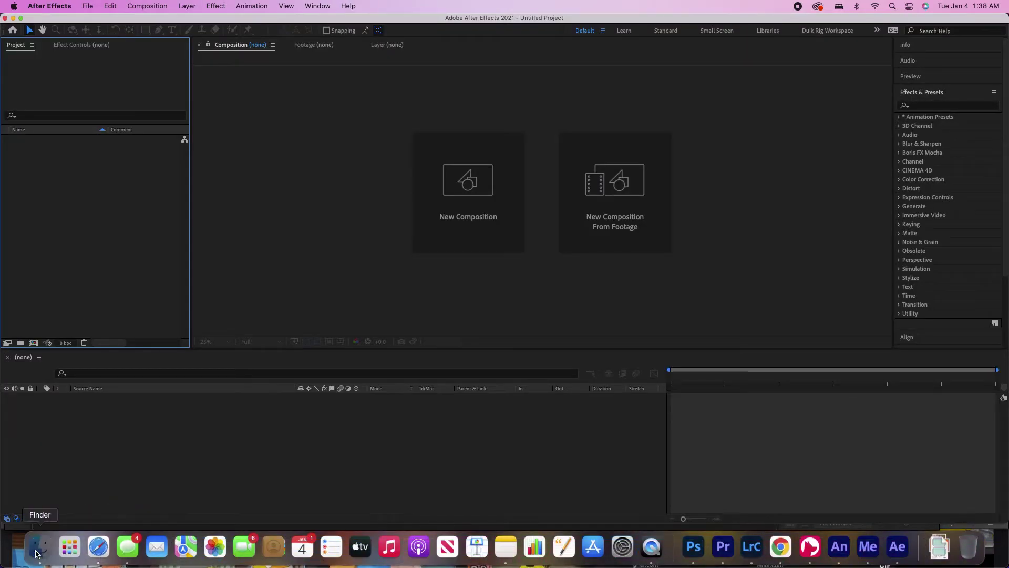
Step: Import Cookie Monster Rig.psd from the Pilot Show folder as a layered composition and open it
left_click(37, 548)
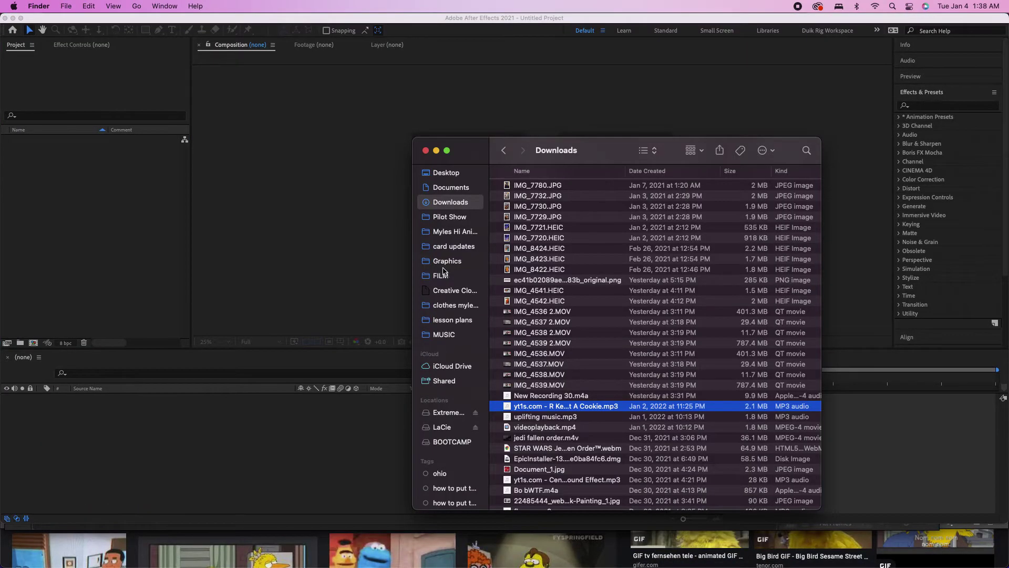
left_click(453, 232)
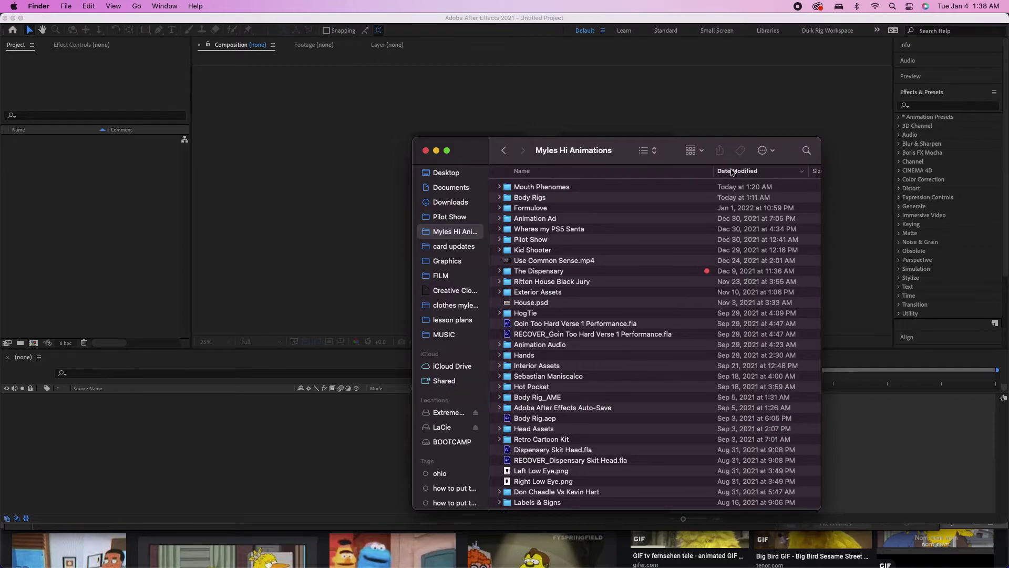
scroll(540, 216, "up", 2)
left_click(555, 243)
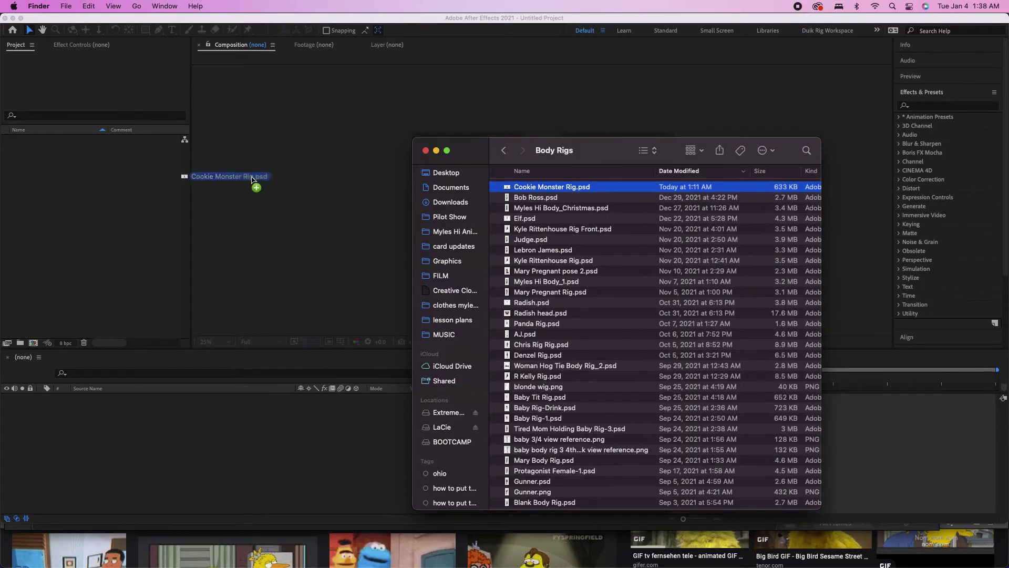
left_click_drag(256, 186, 117, 243)
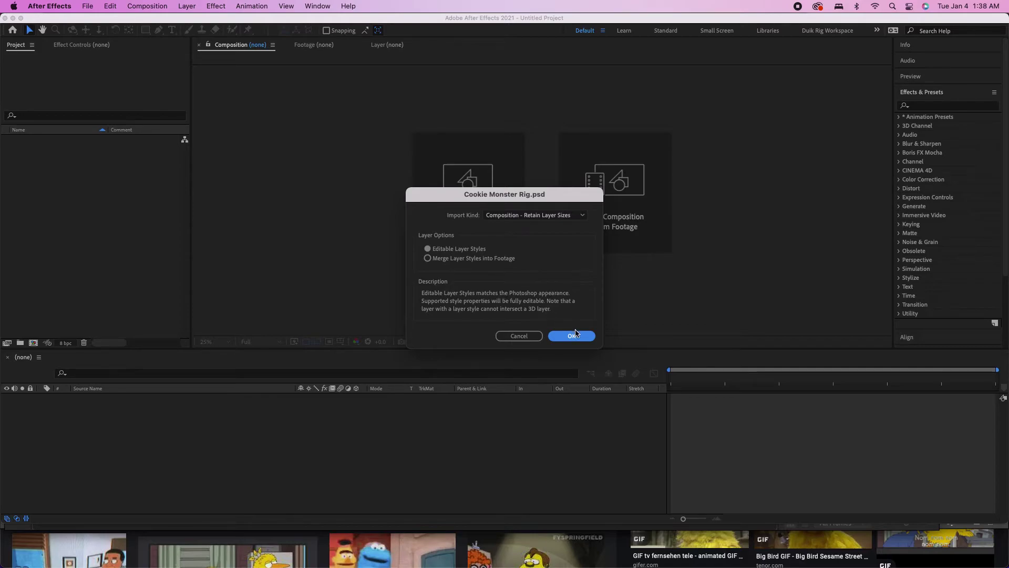
left_click(577, 337)
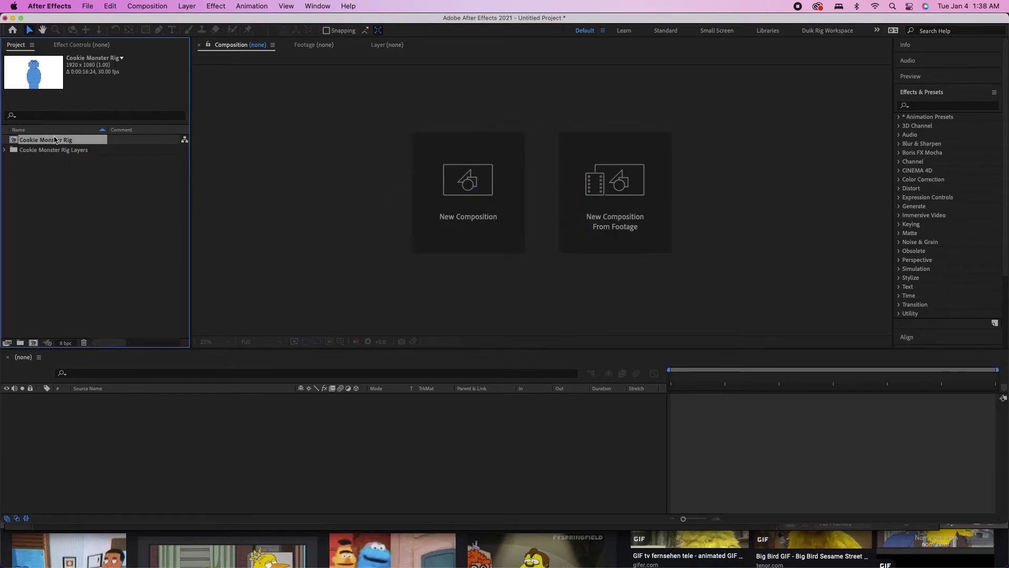
double_click(54, 140)
Step: Add Cookie Monster Mouth.mp4 to the rig composition above Layer 6
left_click(480, 191)
scroll(481, 194, "up", 4)
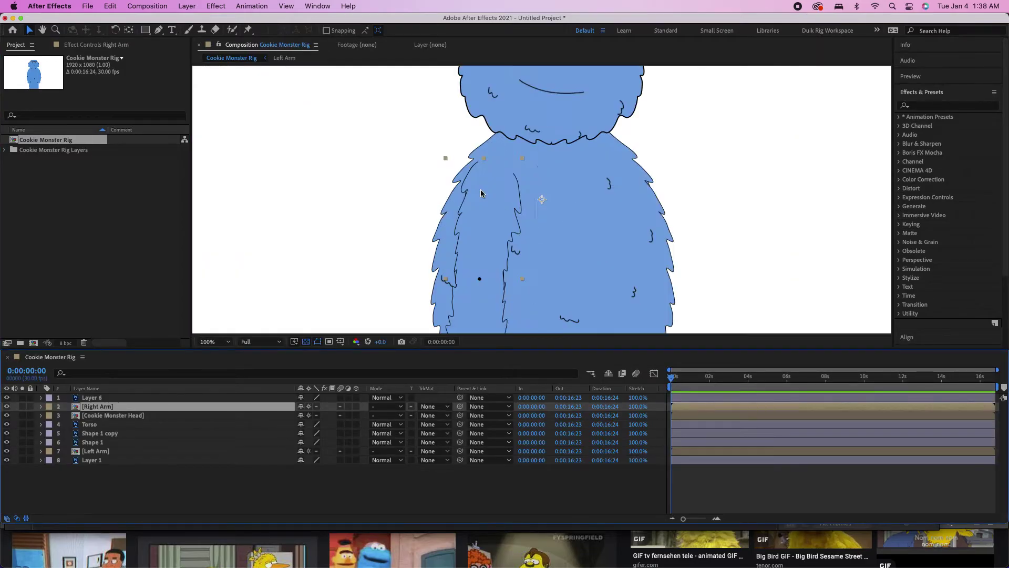
scroll(481, 194, "up", 5)
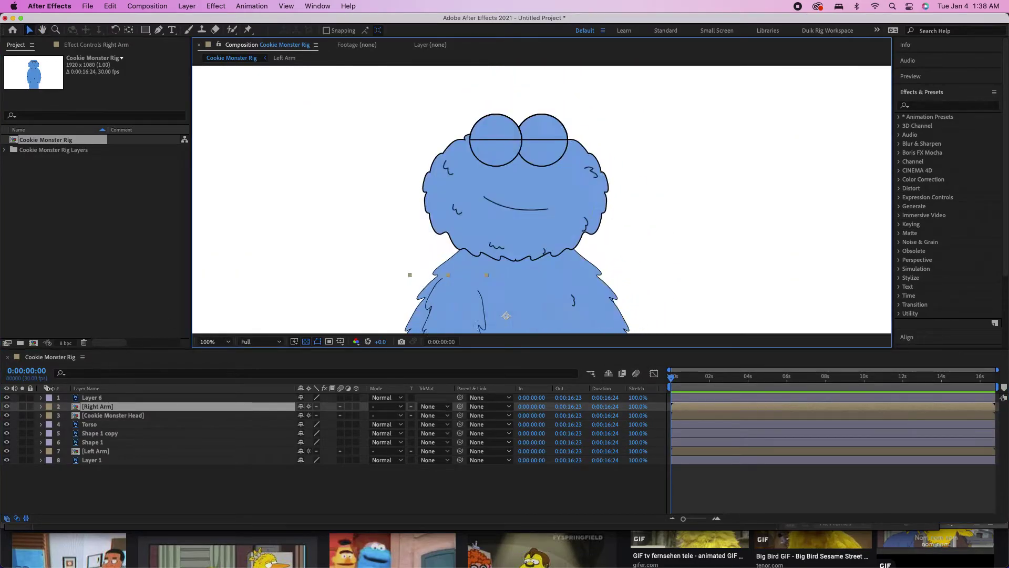
left_click(68, 398)
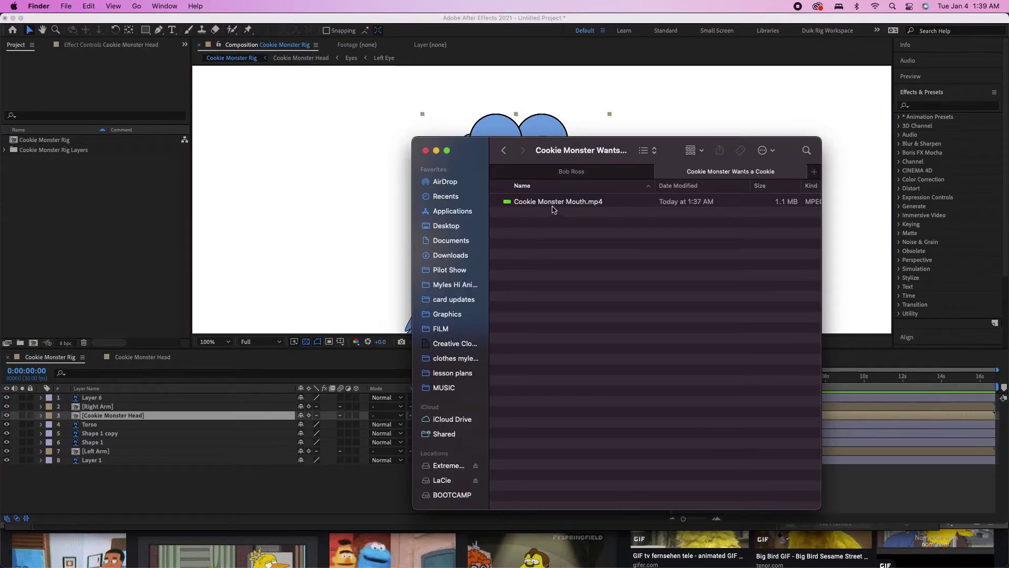
left_click_drag(553, 207, 360, 215)
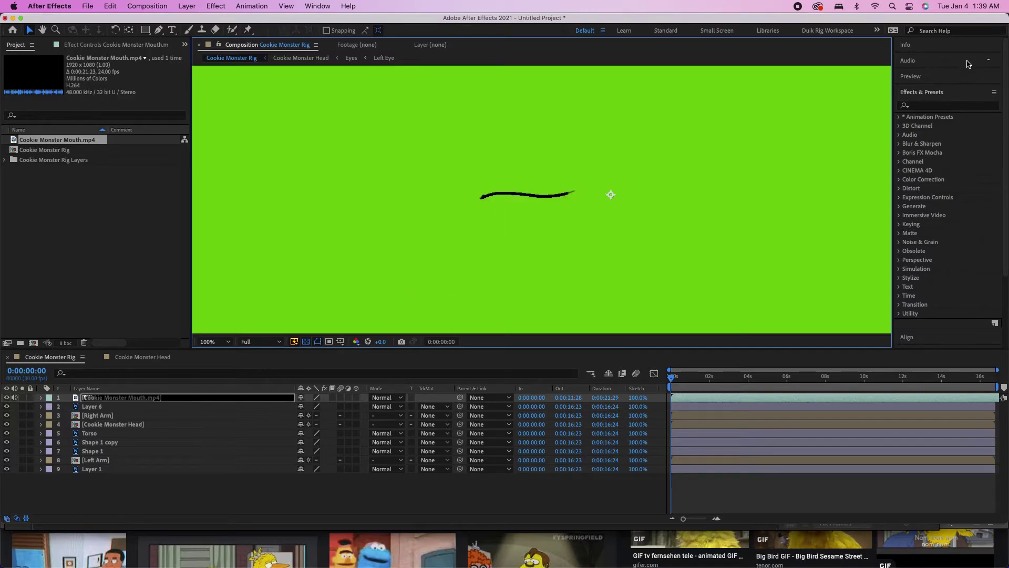
Step: Apply Keylight (1.2) to the mouth footage and key out its green screen
left_click(969, 106)
type("key")
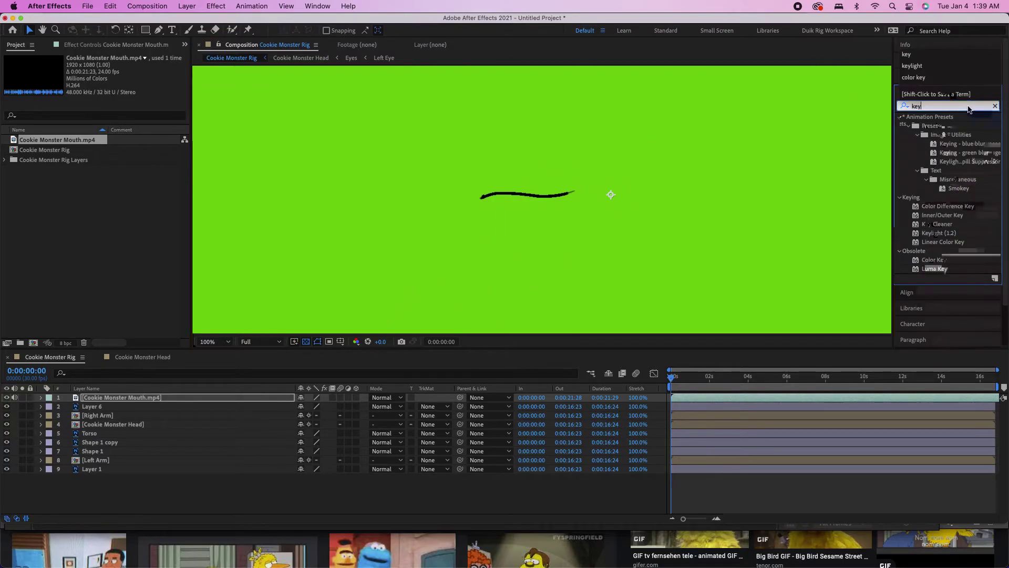
type("light")
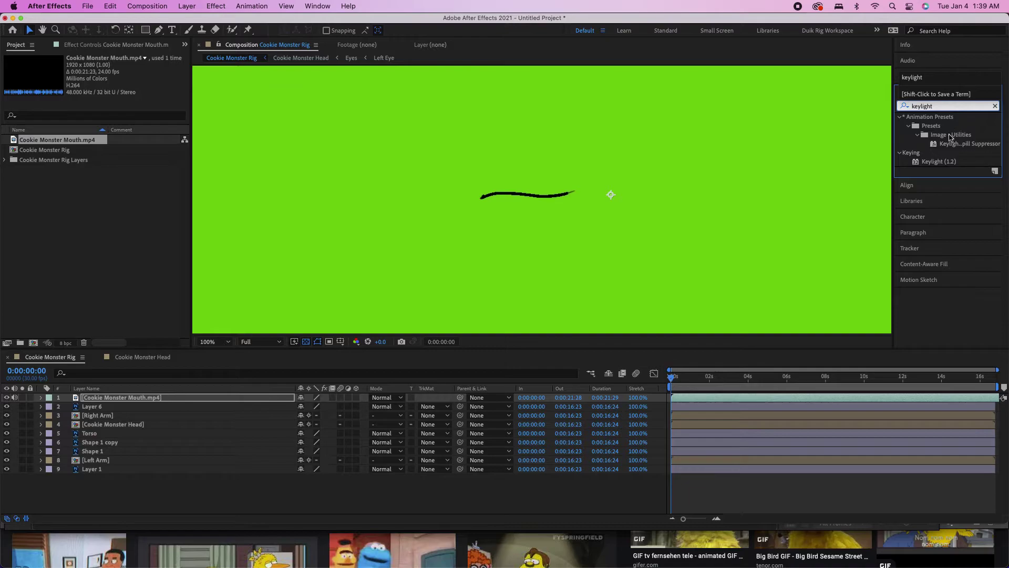
double_click(939, 162)
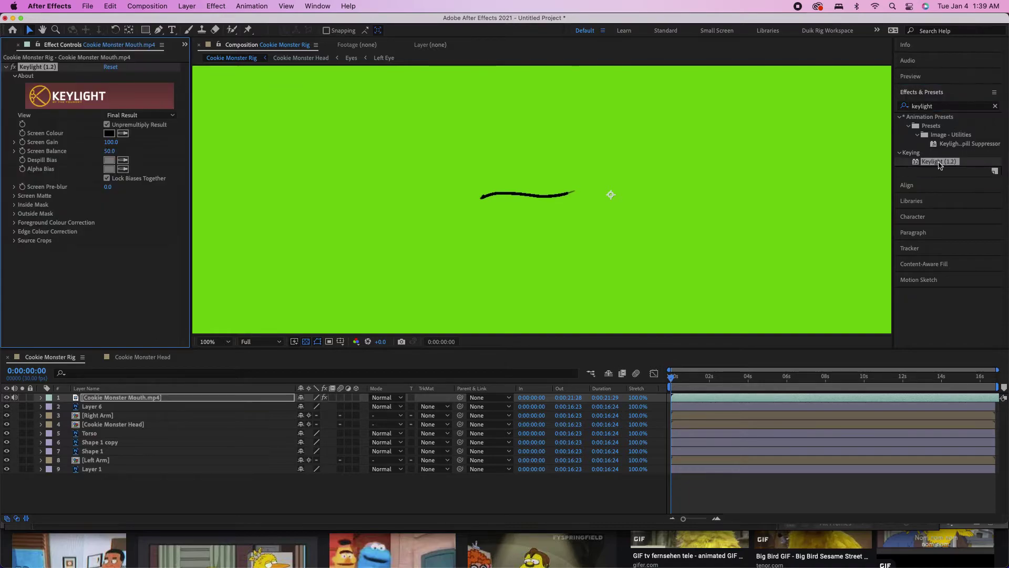
left_click(124, 134)
left_click(345, 172)
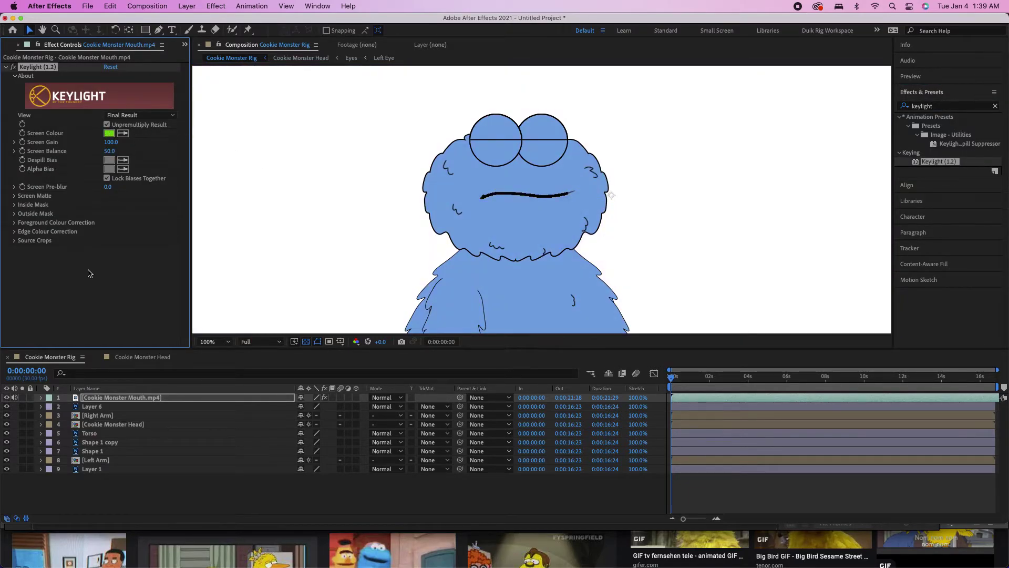
Step: Scale the mouth down to 52%, centre it below the eyes, and preview
key("s")
left_click_drag(313, 407, 284, 407)
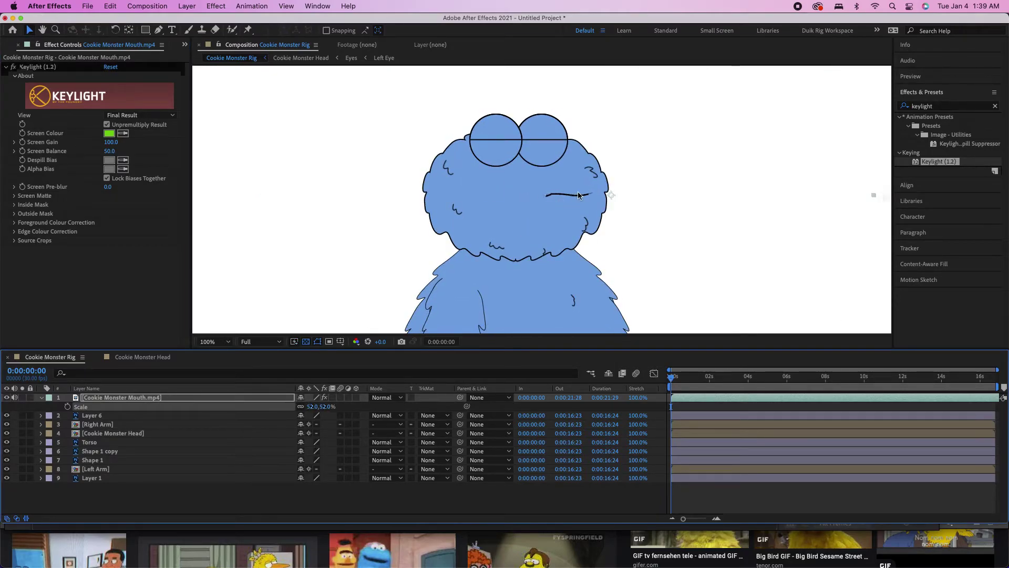
left_click_drag(578, 196, 534, 211)
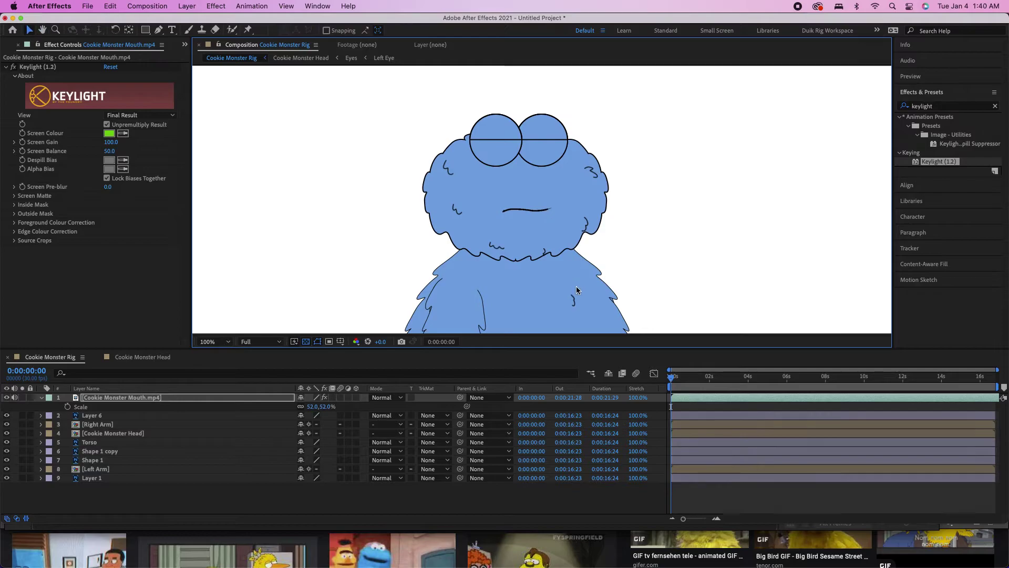
key("space")
key("space")
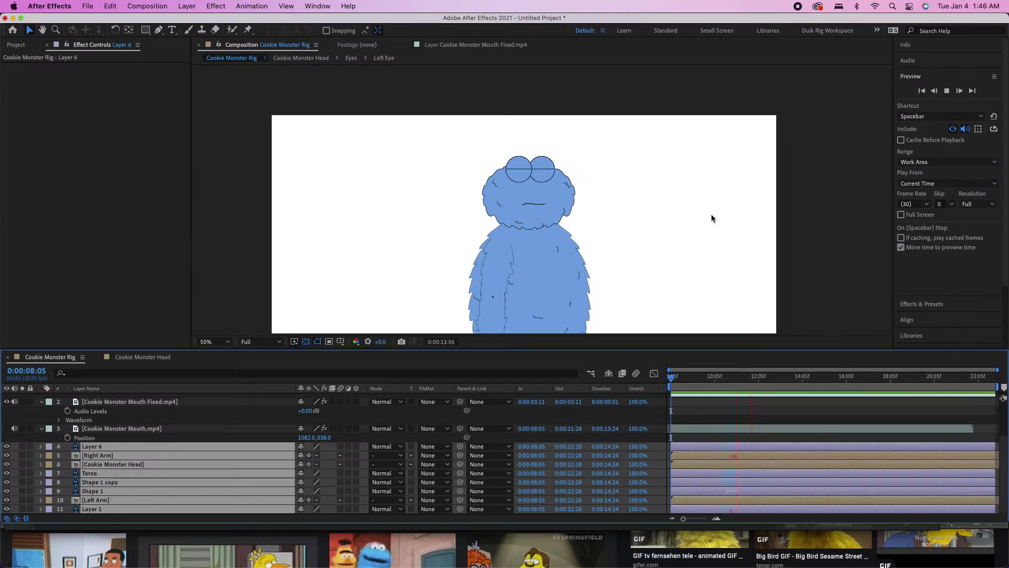
Step: Drill into the Cookie Monster Head, Eyes and Right Eye precomps
left_click(141, 430)
left_click(134, 447)
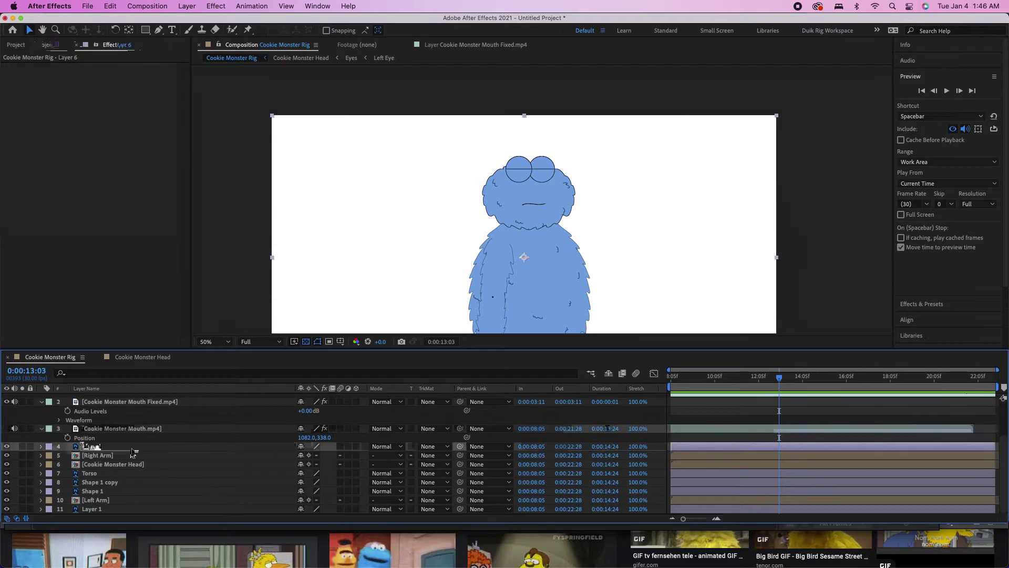
left_click(123, 464)
left_click_drag(115, 476, 112, 476)
double_click(111, 465)
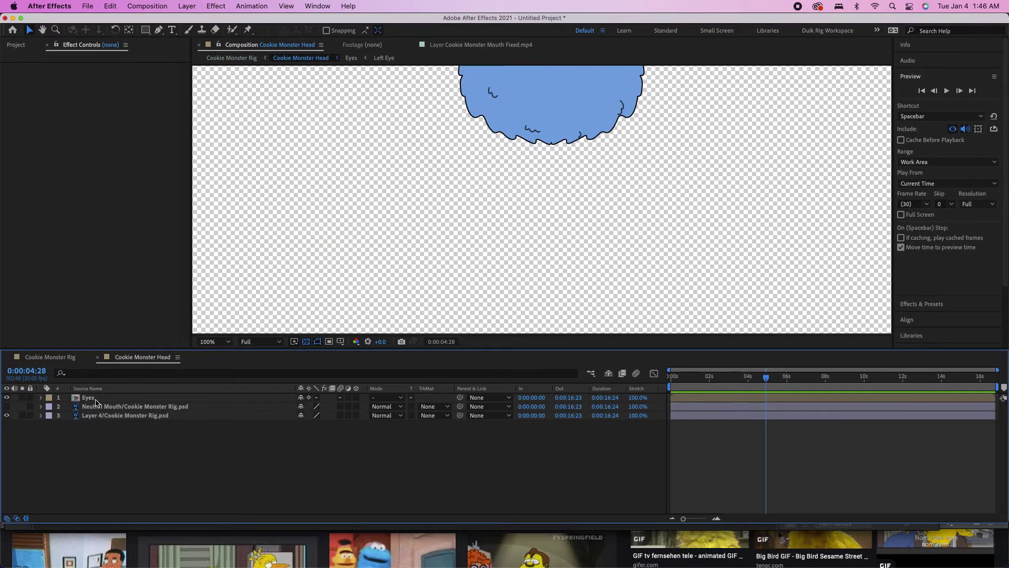
double_click(96, 398)
left_click(96, 398)
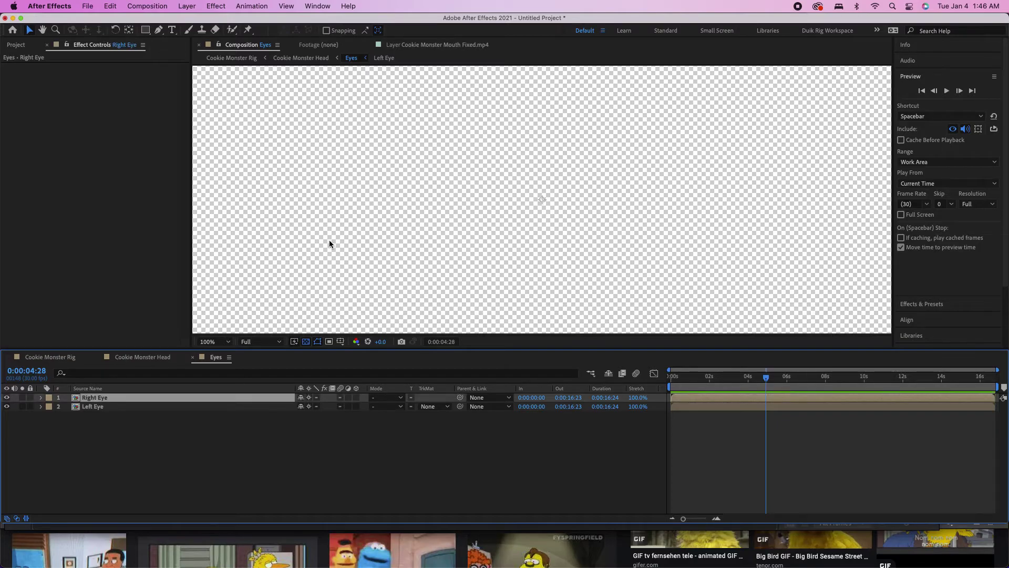
key("comma")
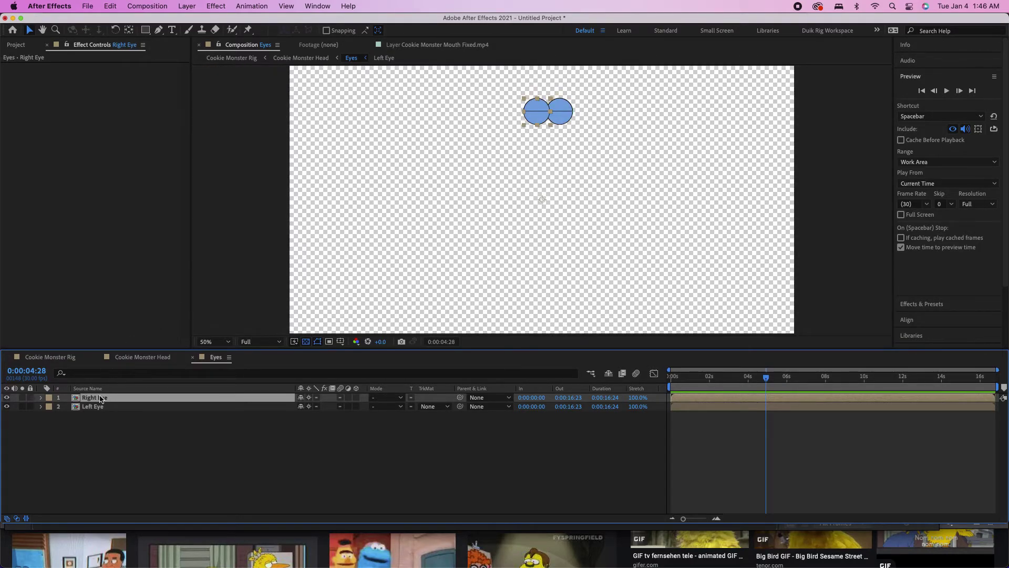
double_click(101, 399)
Step: Trim Closed 4 and Closed 3 to start at 0:00:14:08, then preview the blink
left_click(94, 400)
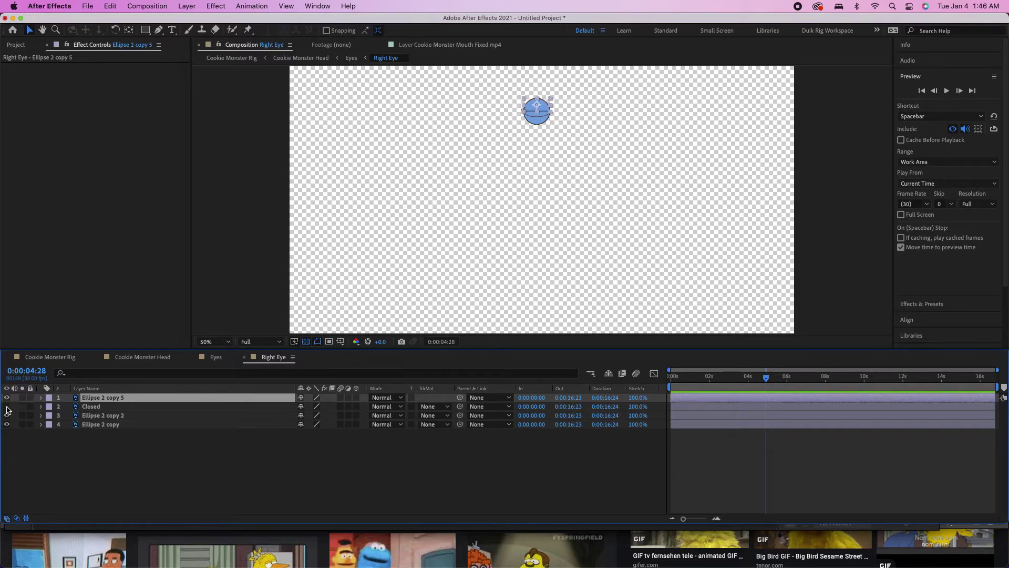
left_click(7, 407)
left_click(7, 407)
left_click(92, 407)
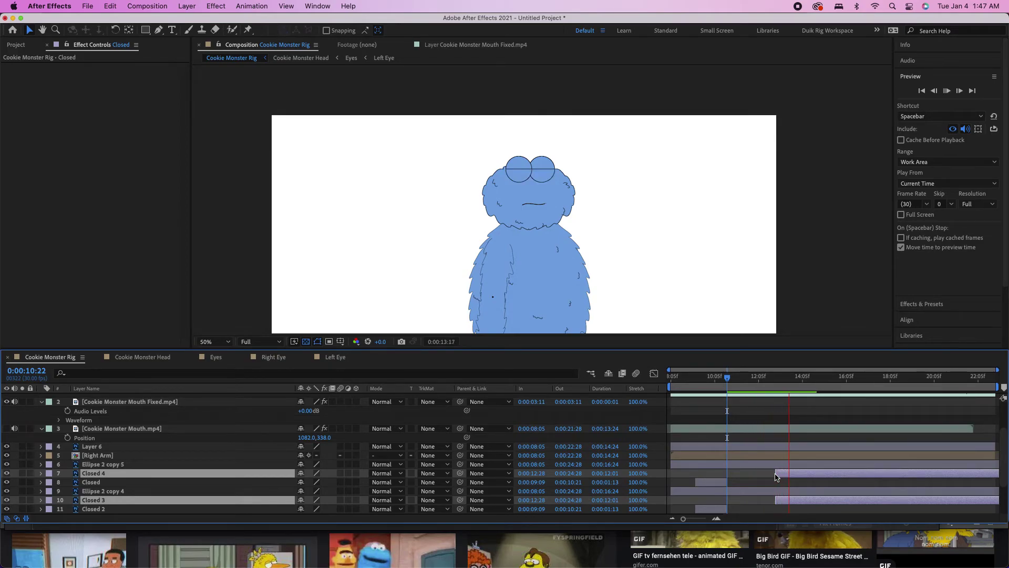
left_click_drag(775, 477, 805, 473)
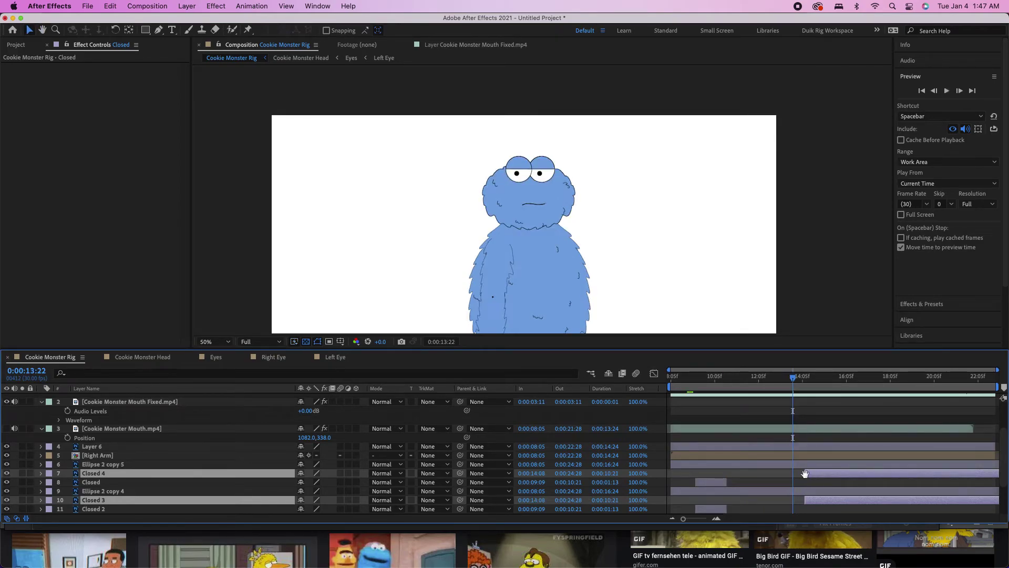
key("space")
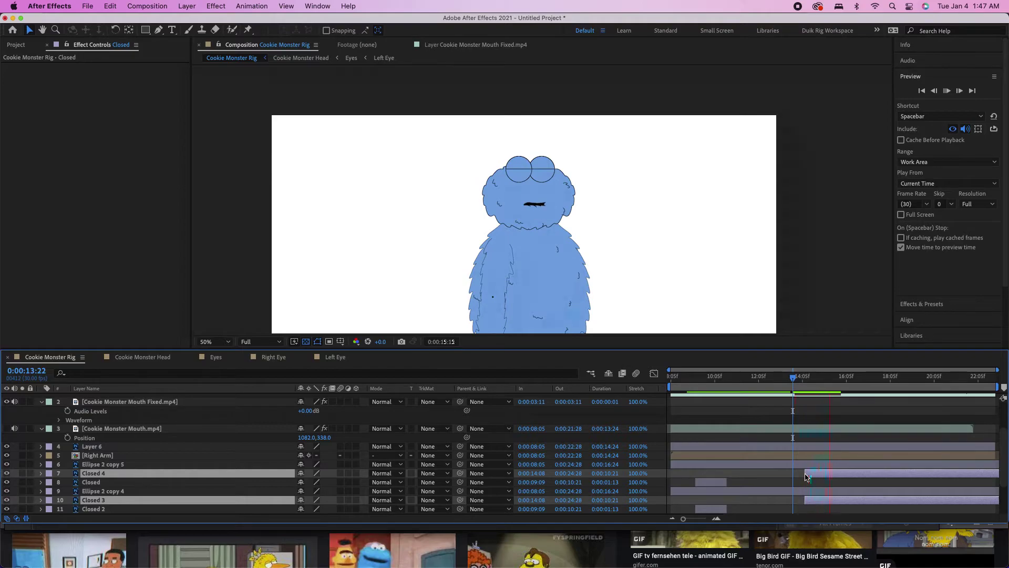
key("space")
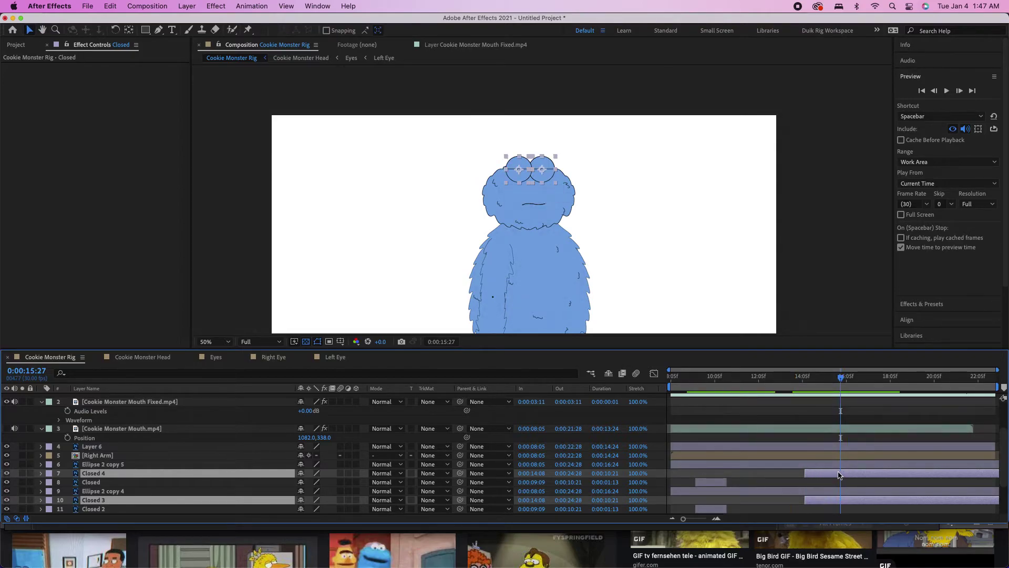
key("space")
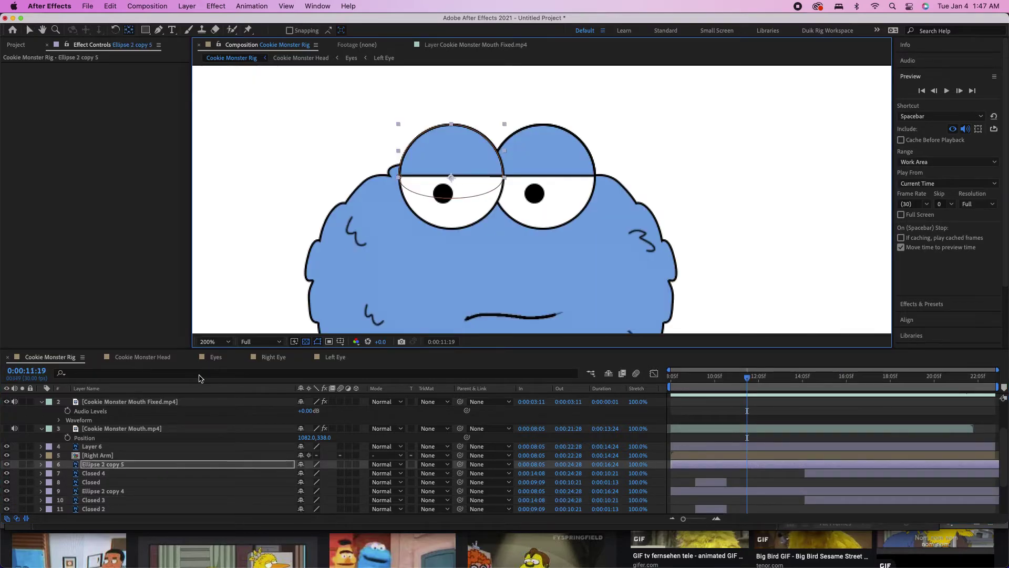
Step: Tilt the Ellipse 2 copy 5 eyelid to -16° for a sleepy droop
key("t")
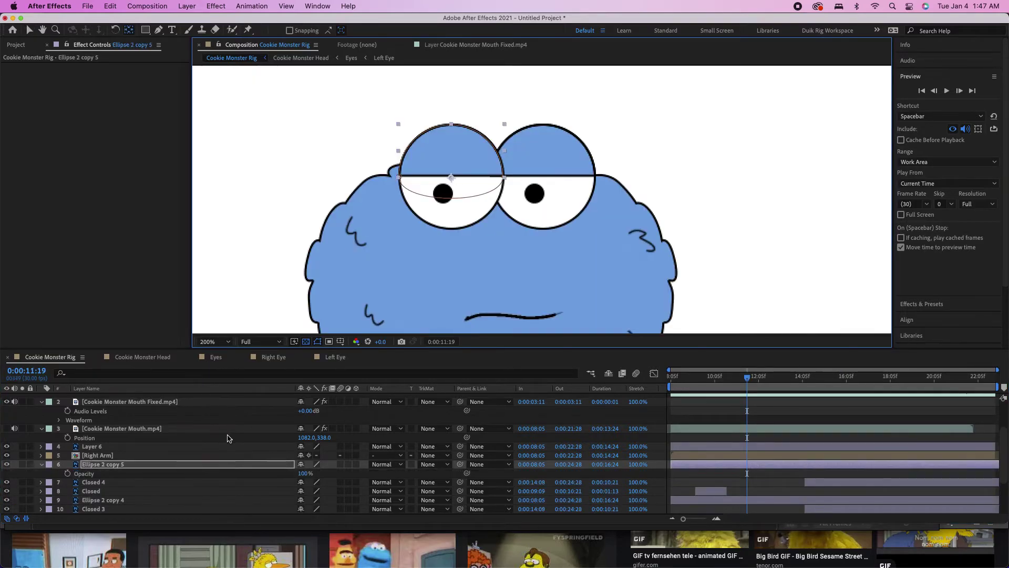
key("r")
left_click_drag(311, 473, 303, 473)
Step: Move Ellipse 2 copy 4's pivot into the eye, rotate it +16°, and play from the start
left_click(116, 482)
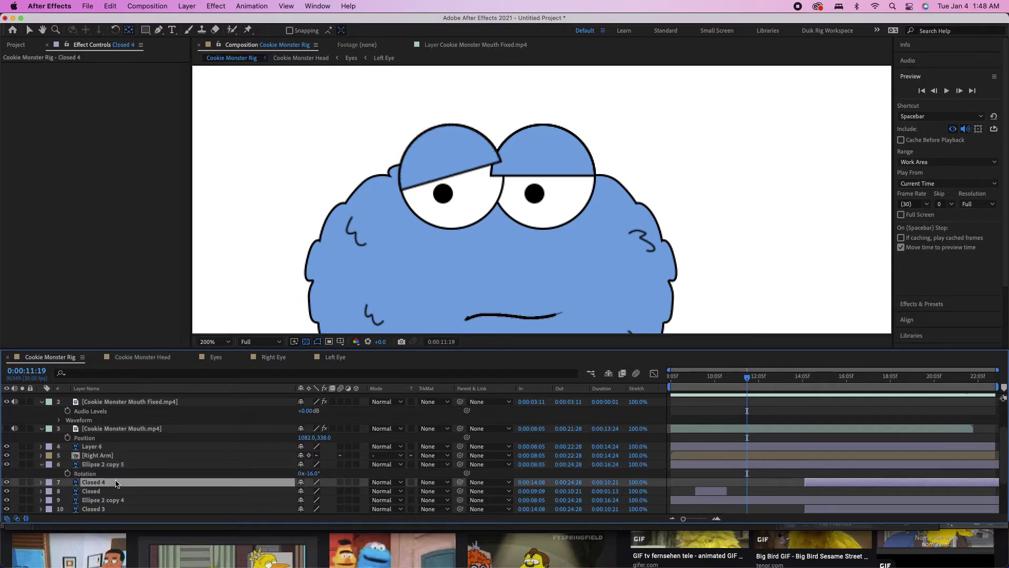
left_click(118, 500)
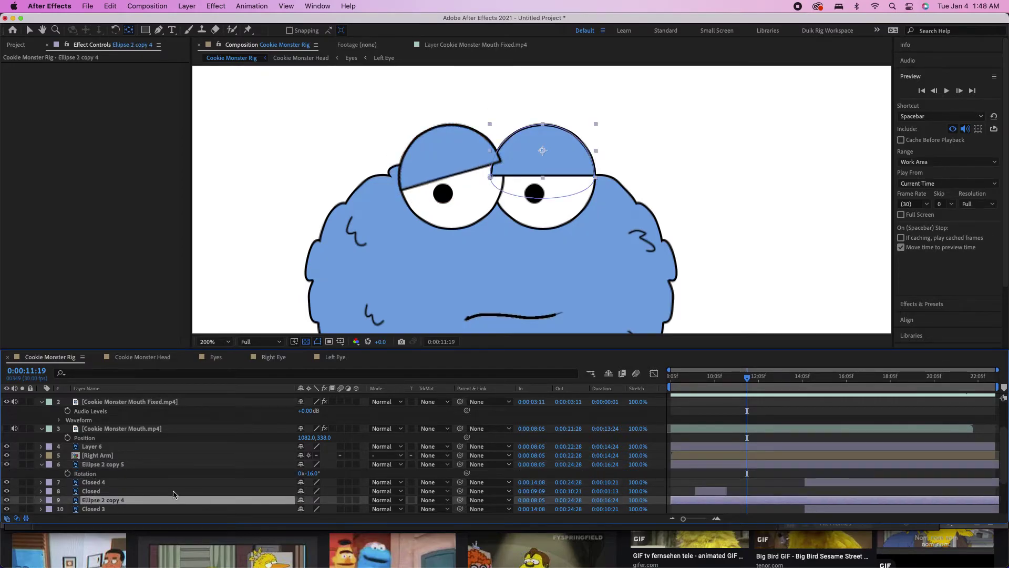
key("r")
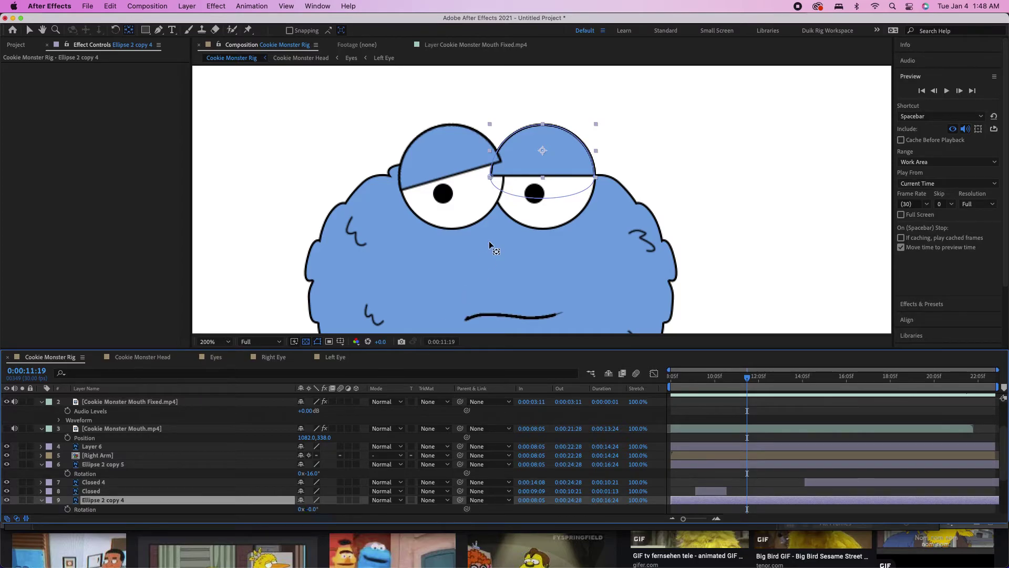
left_click_drag(543, 152, 544, 175)
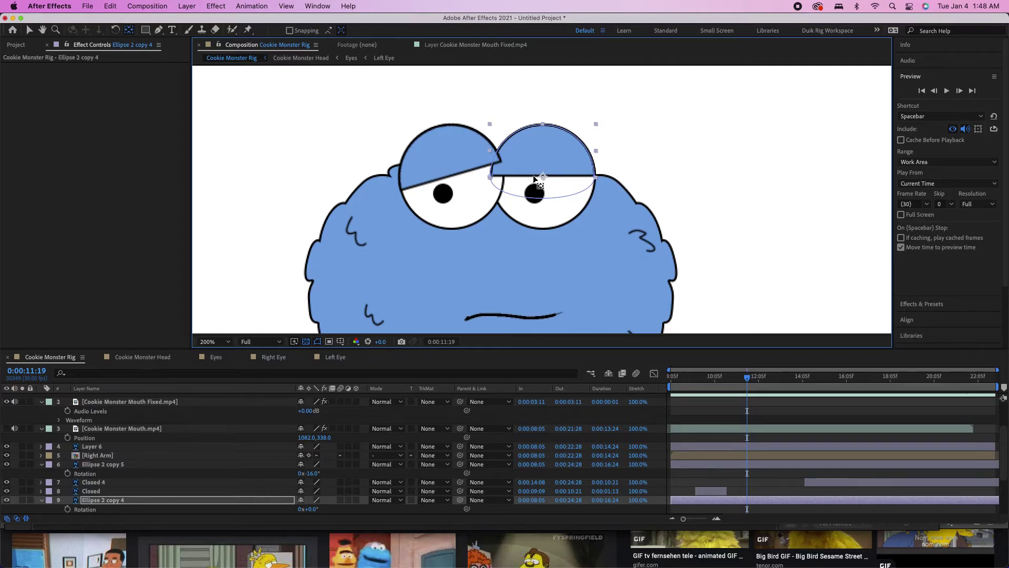
left_click(311, 509)
key("Return")
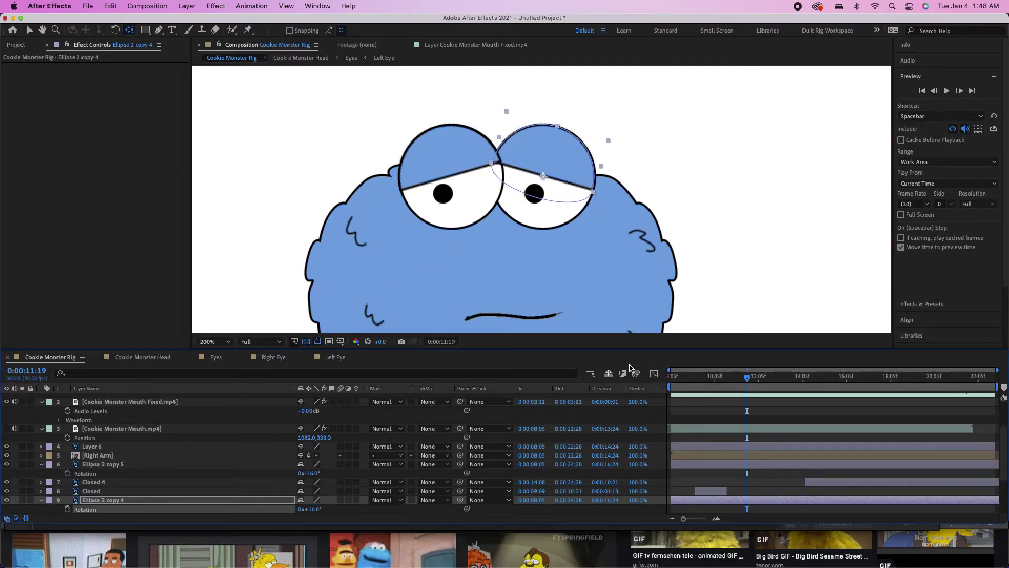
key("space")
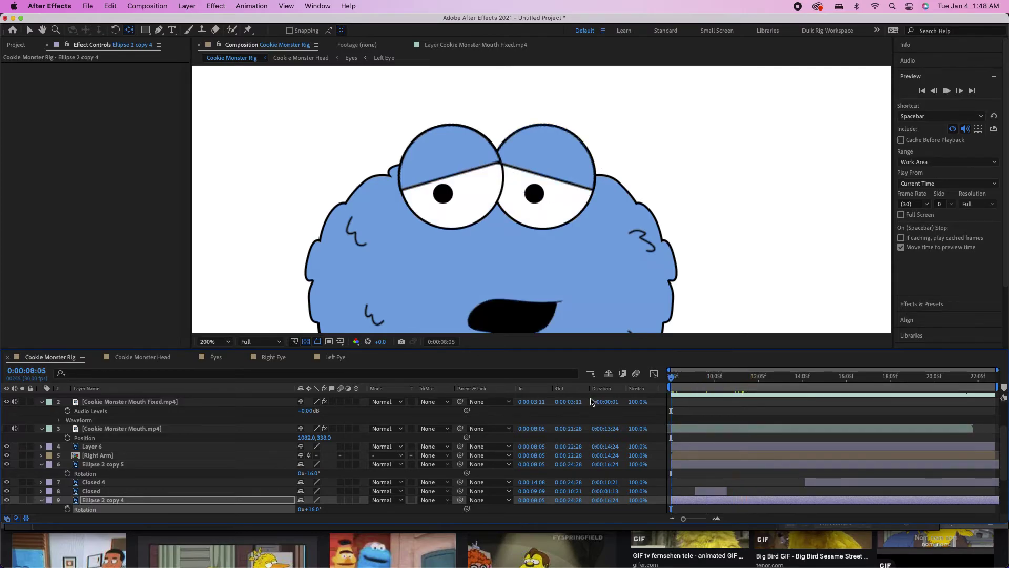
Step: Add rotation keyframes tilting Ellipse 2 copy 4 to -23° and copy 5 to +23°
scroll(631, 128, "down", 1)
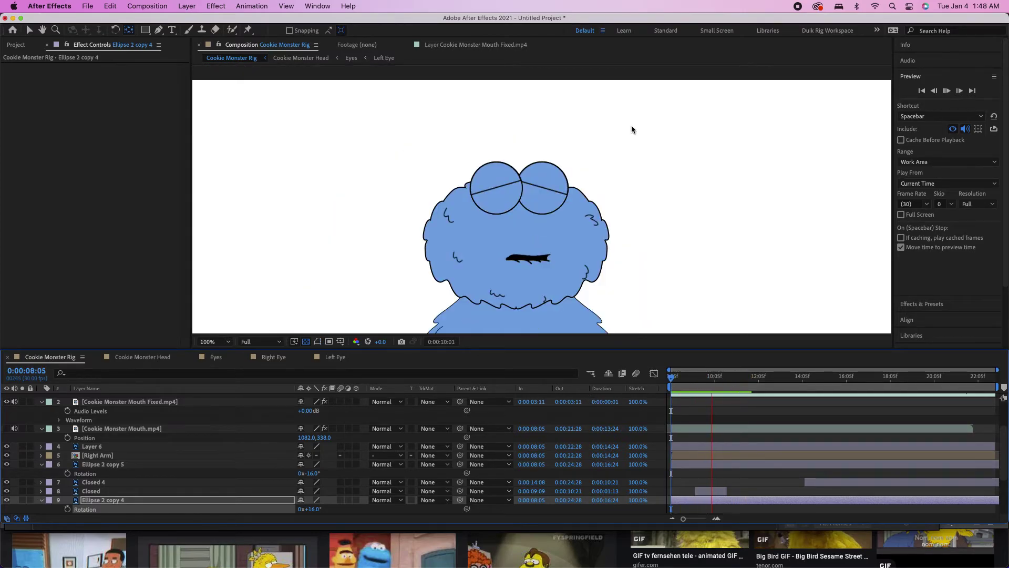
left_click(89, 465)
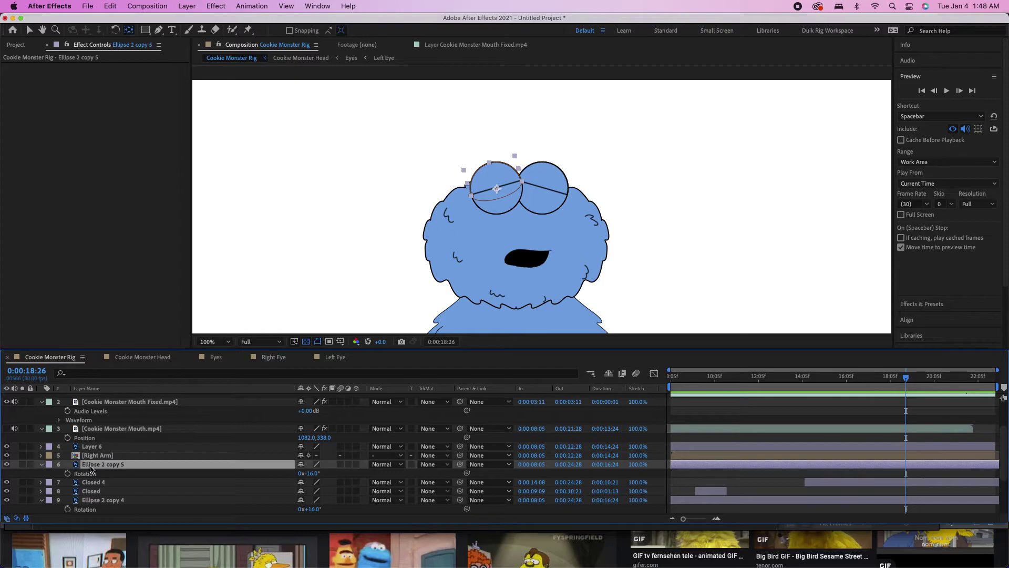
left_click(68, 474)
left_click(68, 508)
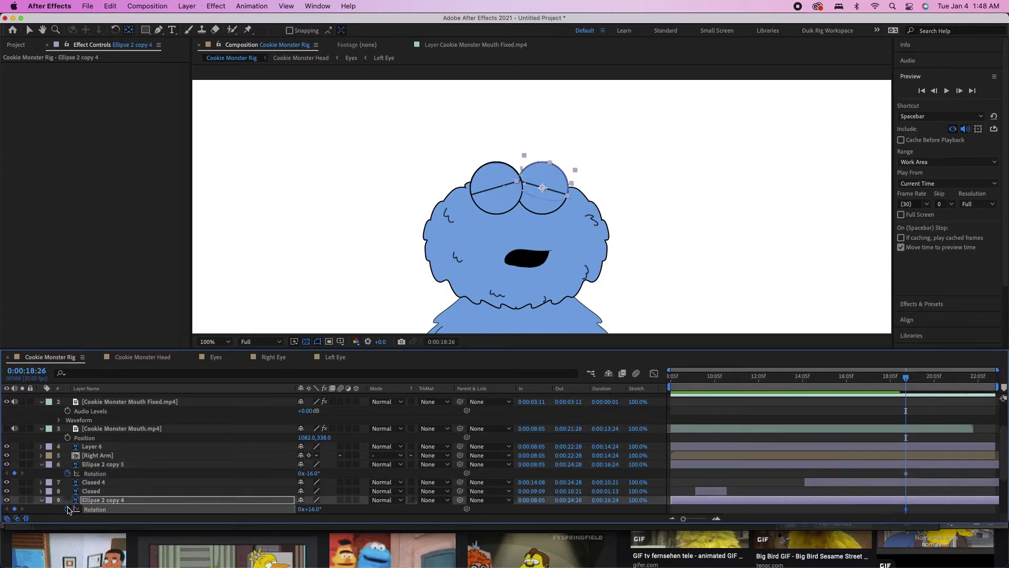
key("space")
key("space")
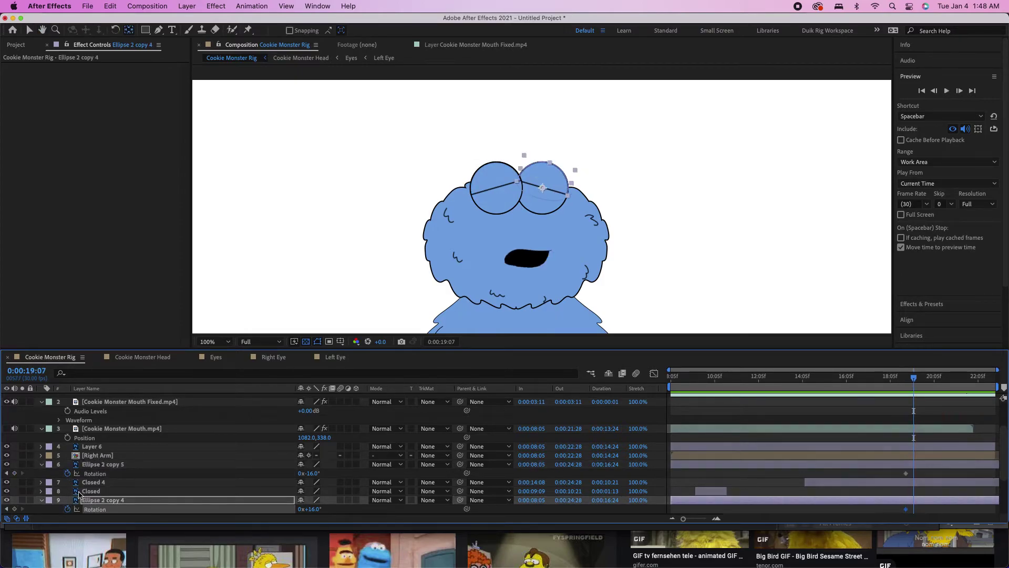
left_click_drag(312, 509, 296, 508)
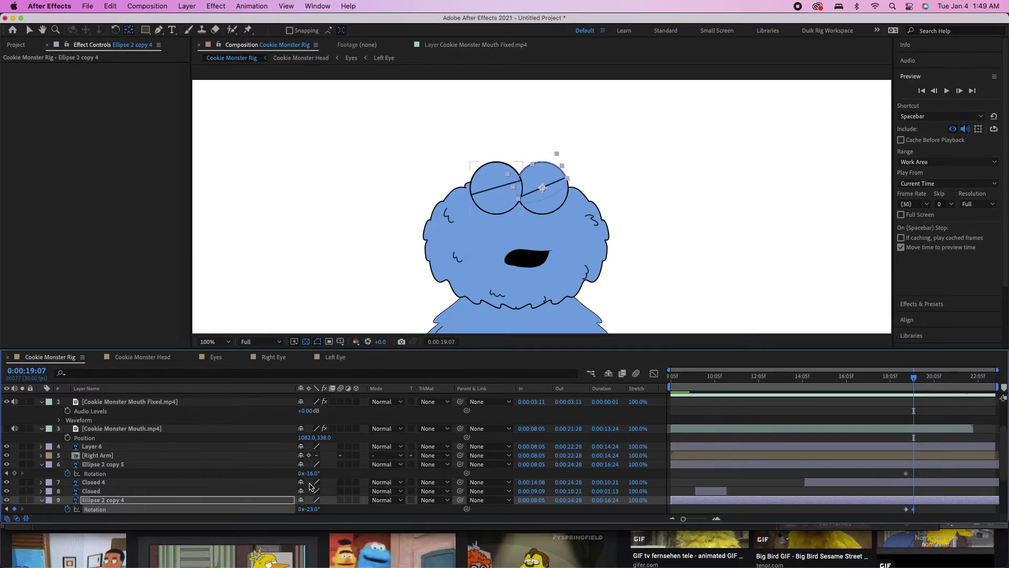
left_click(313, 473)
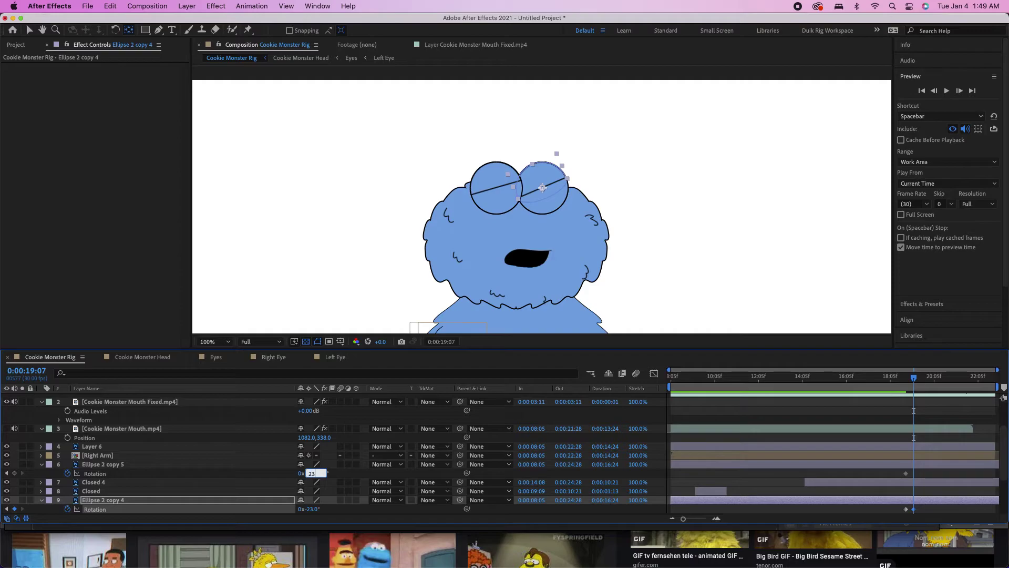
key("Return")
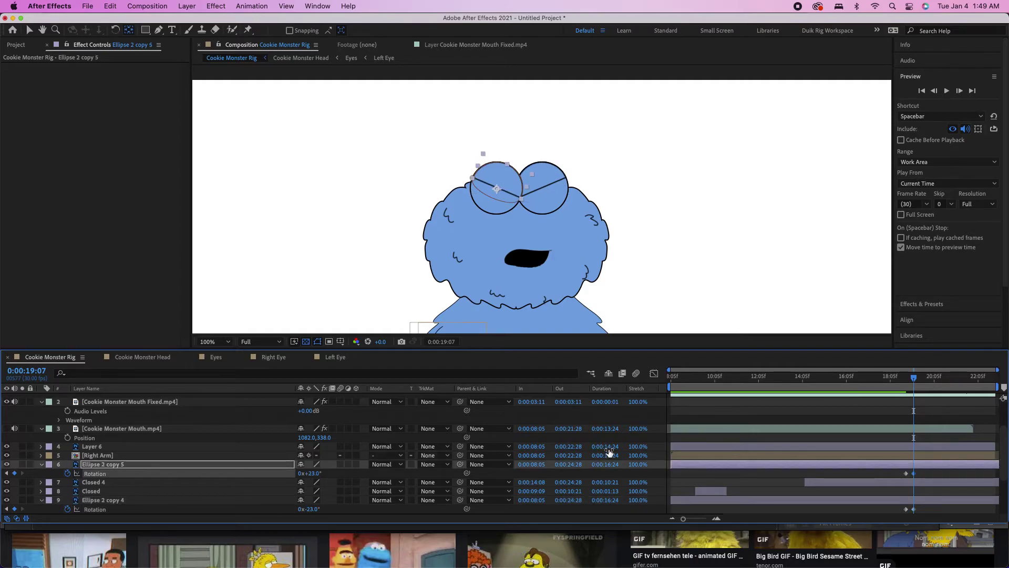
Step: Move both eyelid keyframes earlier to 0:00:19:07 and preview the eye slant
left_click(895, 380)
key("space")
key("space")
key("equal")
key("equal")
key("equal")
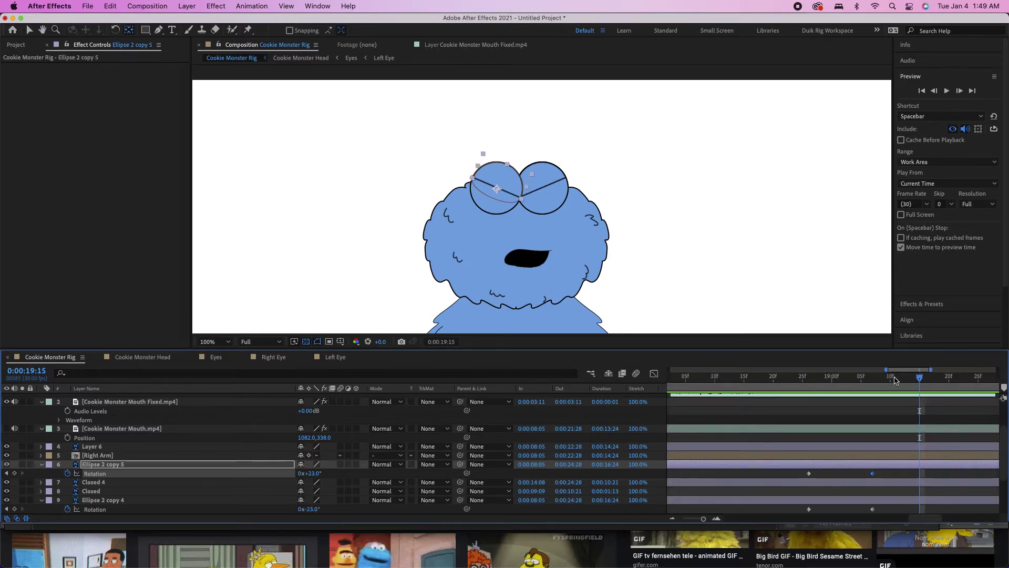
left_click(872, 508, "shift")
left_click_drag(873, 509, 773, 510)
left_click(685, 375)
key("space")
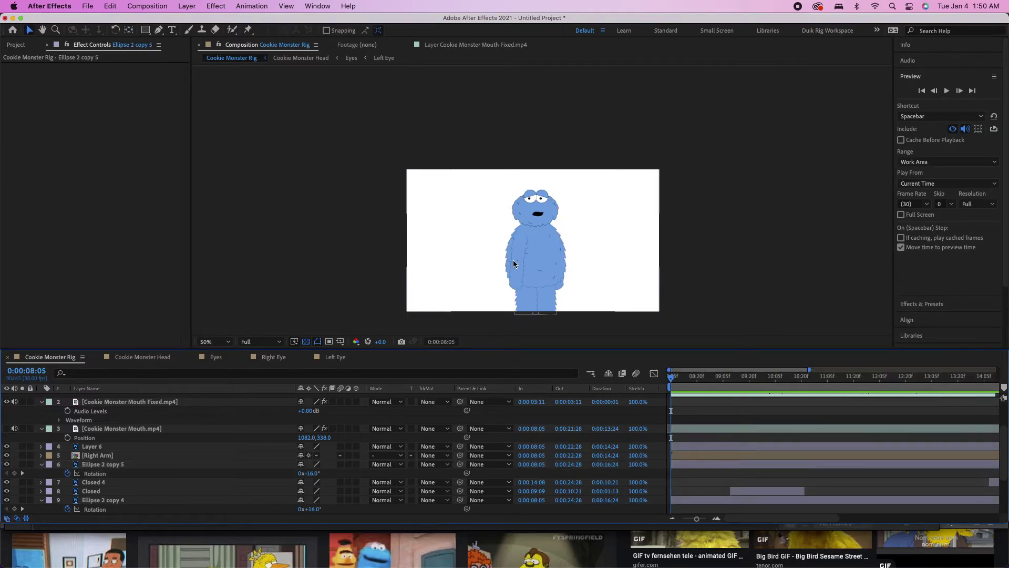
Step: Move the Right Arm's anchor point up toward the shoulder with the Pan Behind tool
scroll(513, 263, "up", 2)
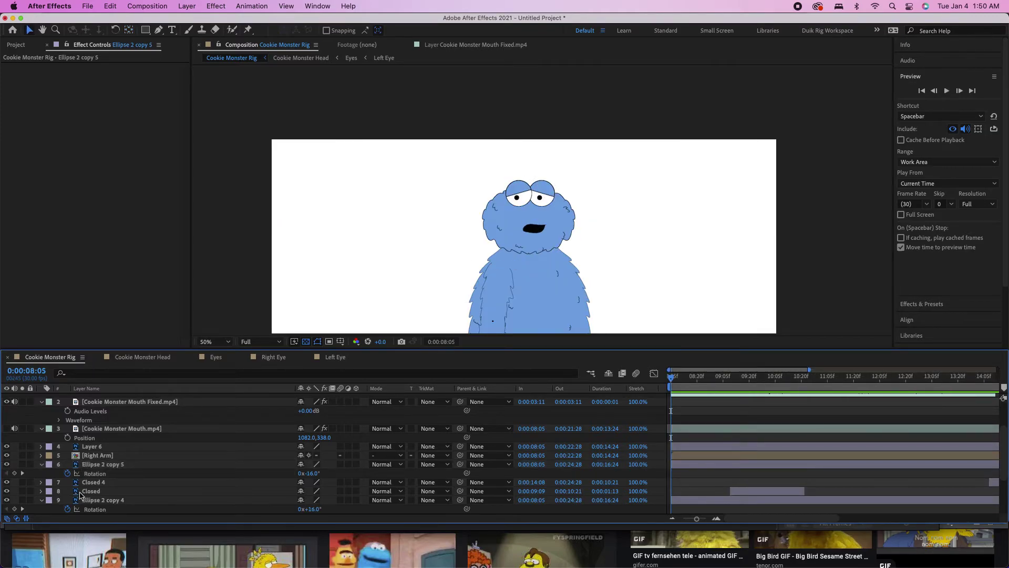
left_click(104, 456)
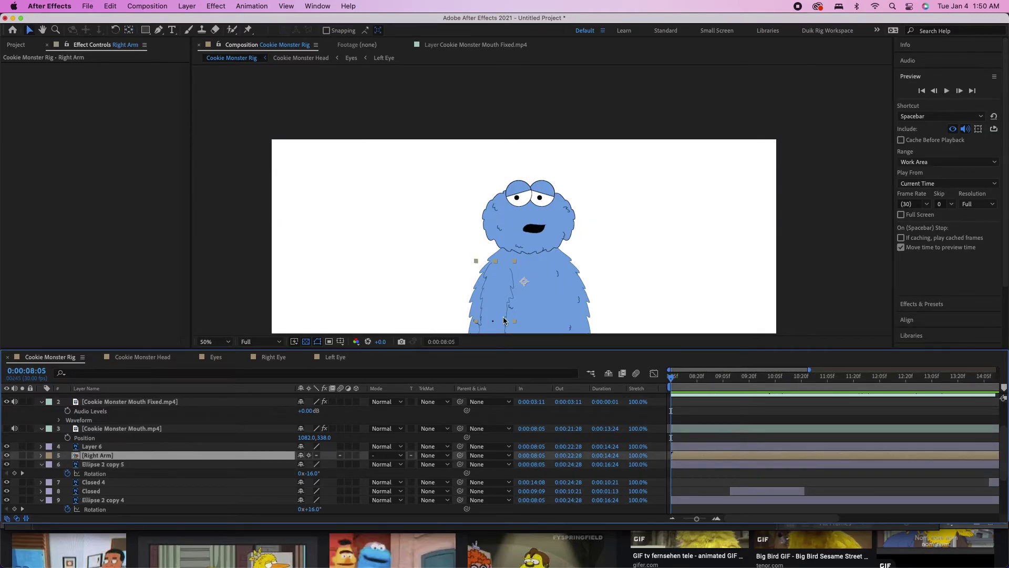
key("y")
left_click_drag(524, 283, 499, 270)
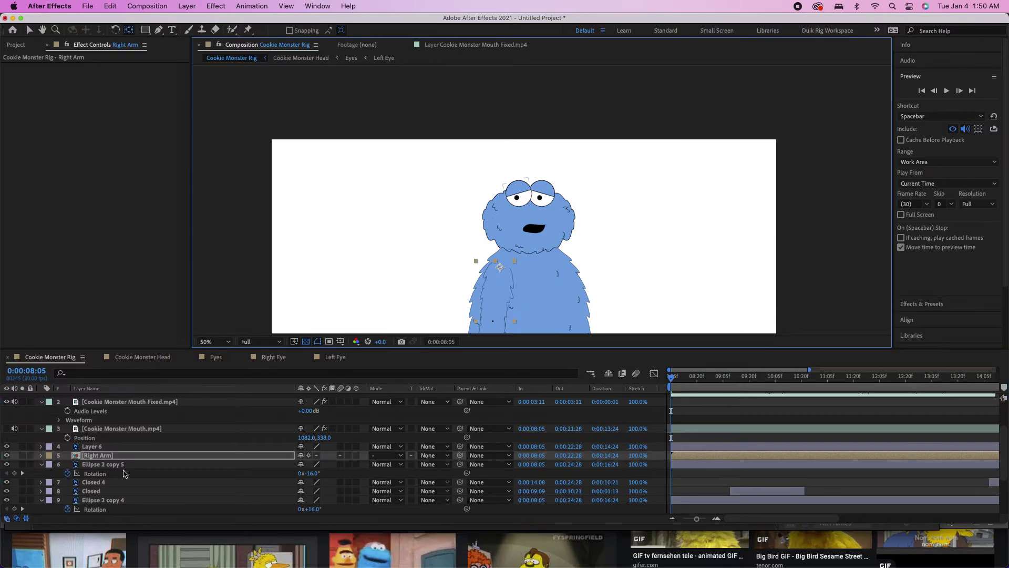
Step: Solo the Left Arm and move its anchor point to the top of the arm
scroll(125, 474, "down", 4)
left_click(108, 500)
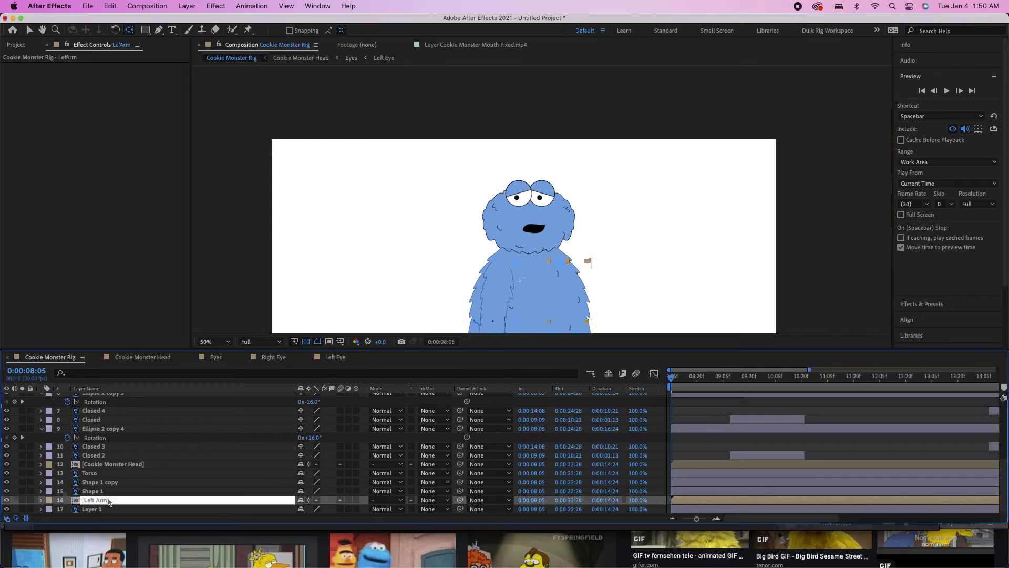
left_click(18, 502)
left_click(11, 501)
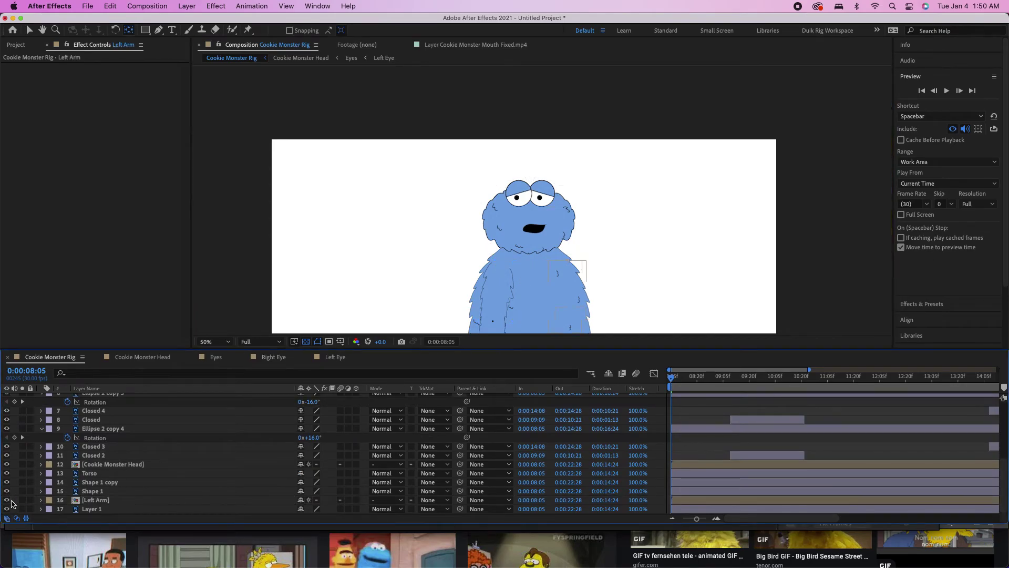
left_click(7, 500)
left_click(7, 500)
left_click(7, 500)
left_click(7, 501)
left_click(23, 500)
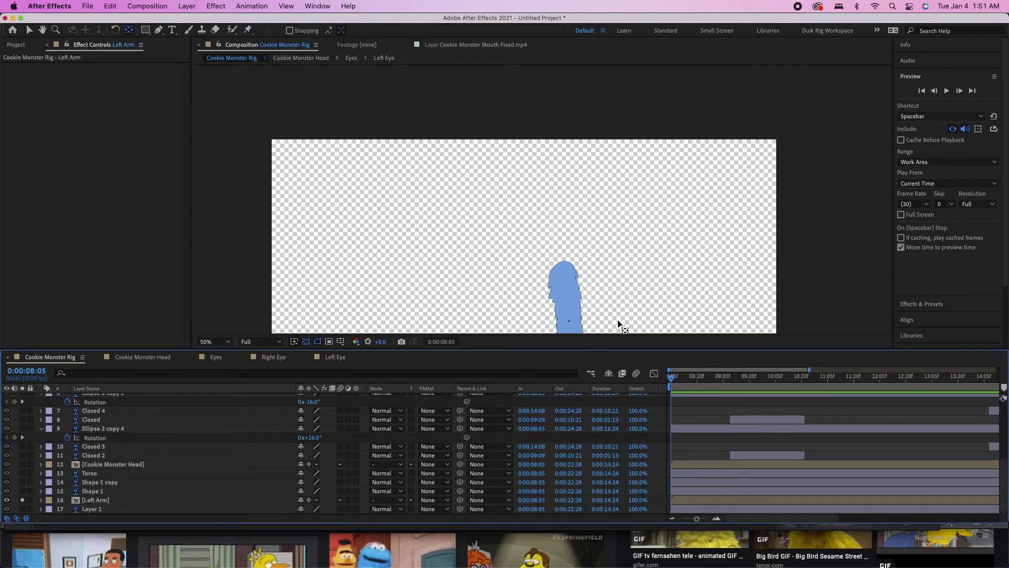
left_click(566, 289)
left_click_drag(527, 283, 565, 269)
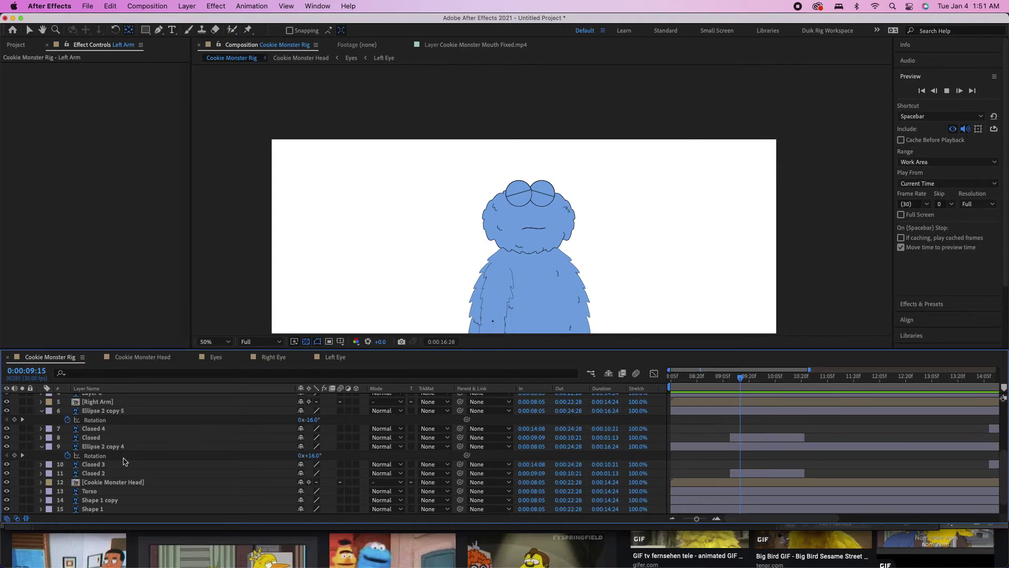
Step: Stop playback and reselect the Right Arm layer to expose its Position and Rotation
key("space")
scroll(131, 479, "up", 3)
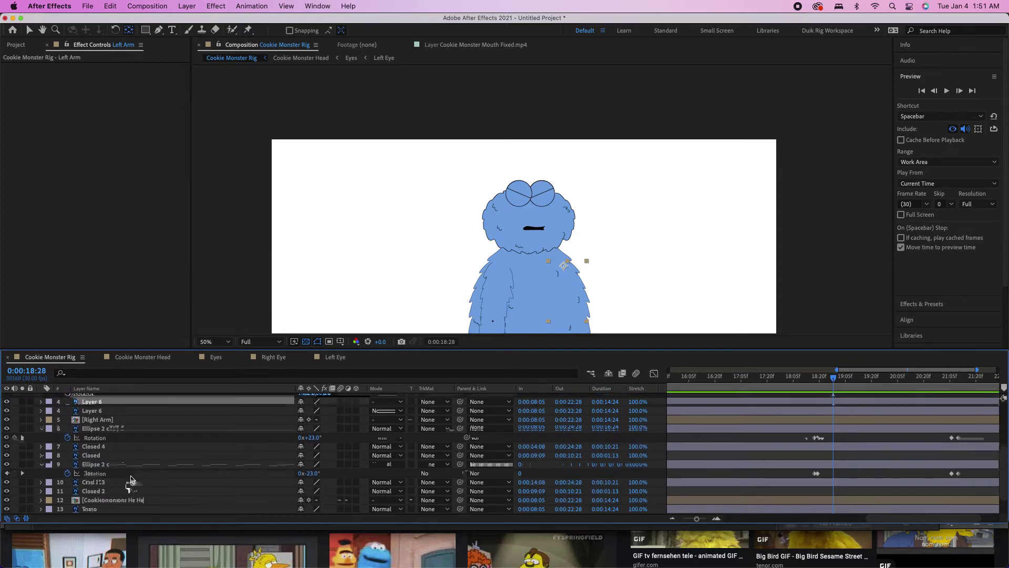
left_click(121, 447)
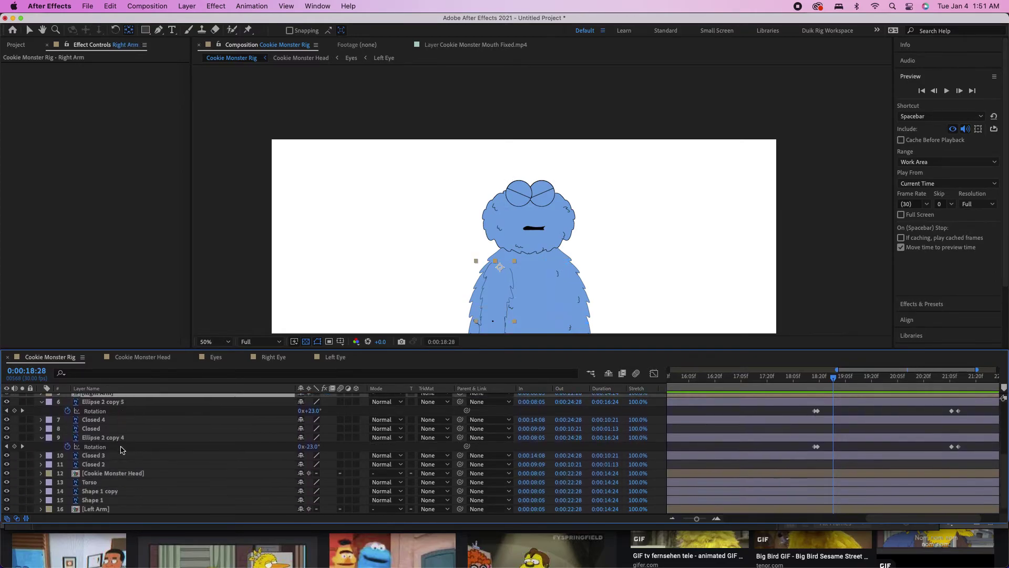
scroll(122, 449, "down", 2)
scroll(121, 449, "up", 5)
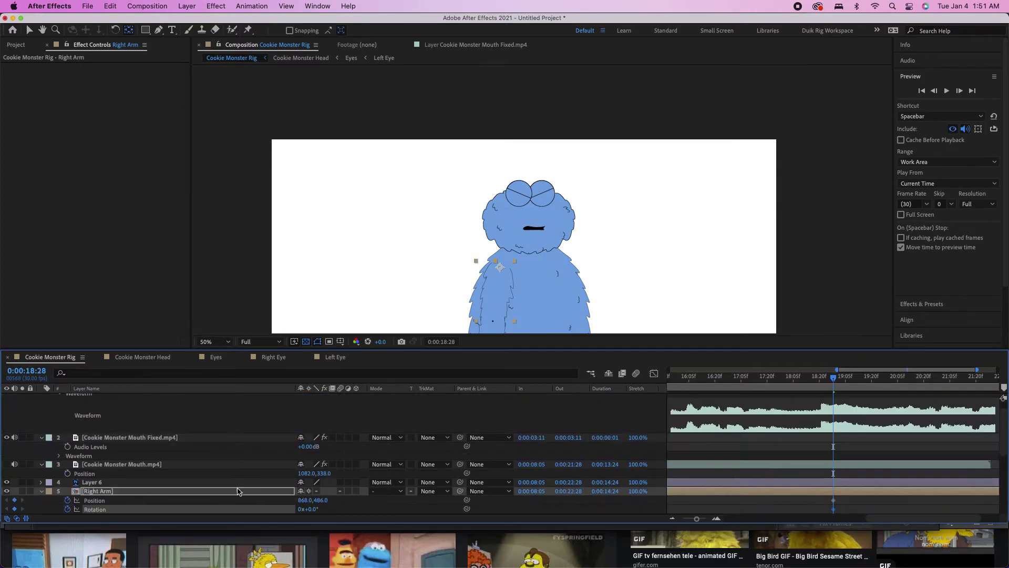
Step: Keyframe the Right Arm rotating upward at 0:00:19:08
left_click(617, 438)
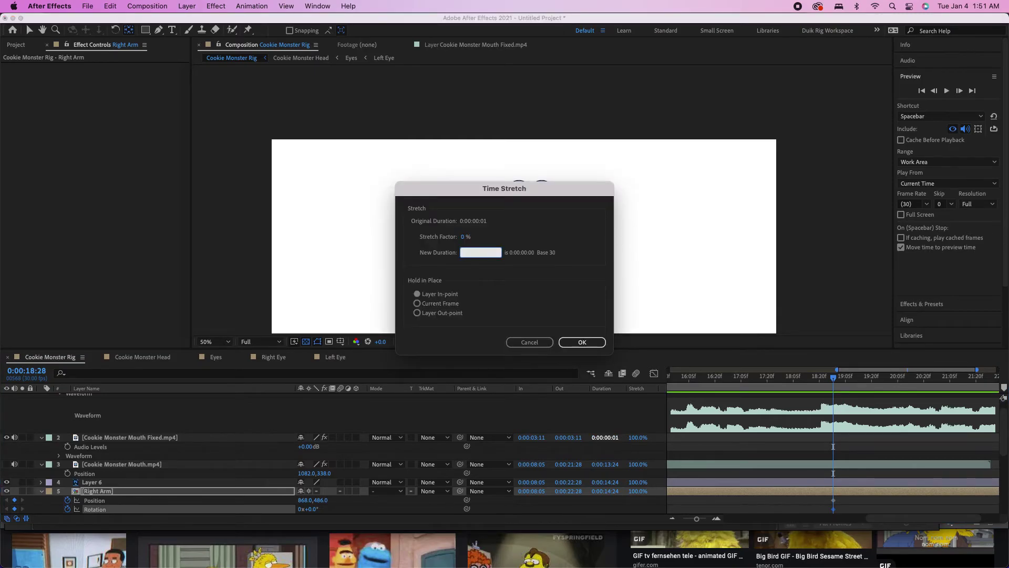
key("Escape")
key("space")
key("space")
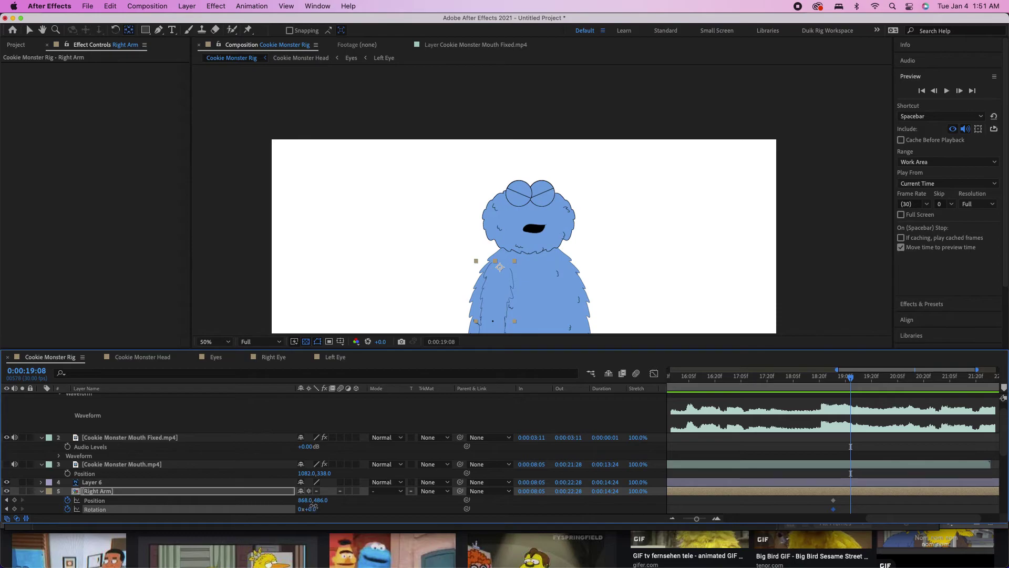
left_click_drag(309, 509, 360, 496)
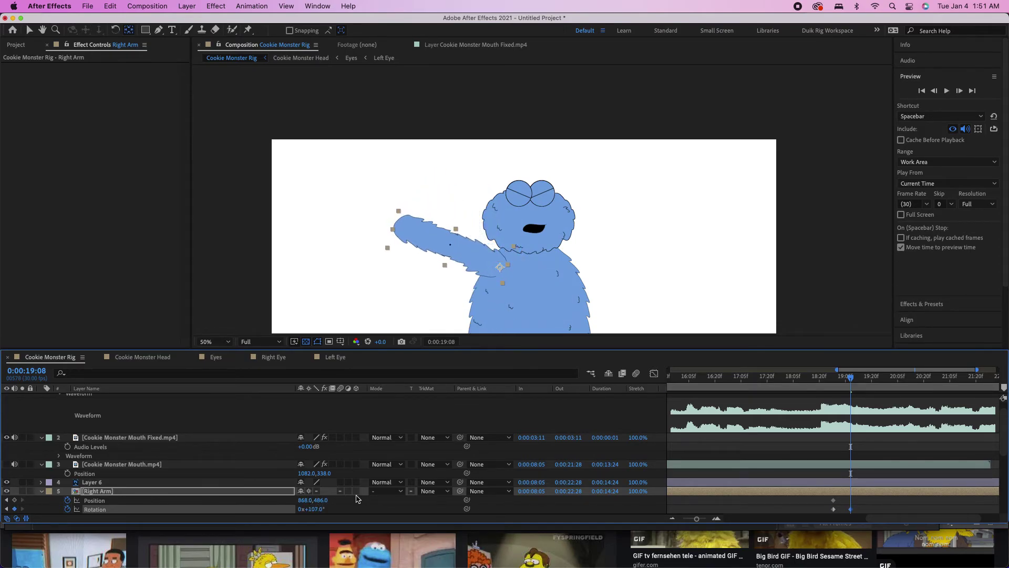
Step: Raise the Left Arm rotation to 38° and preview both arms lifting
scroll(218, 503, "down", 10)
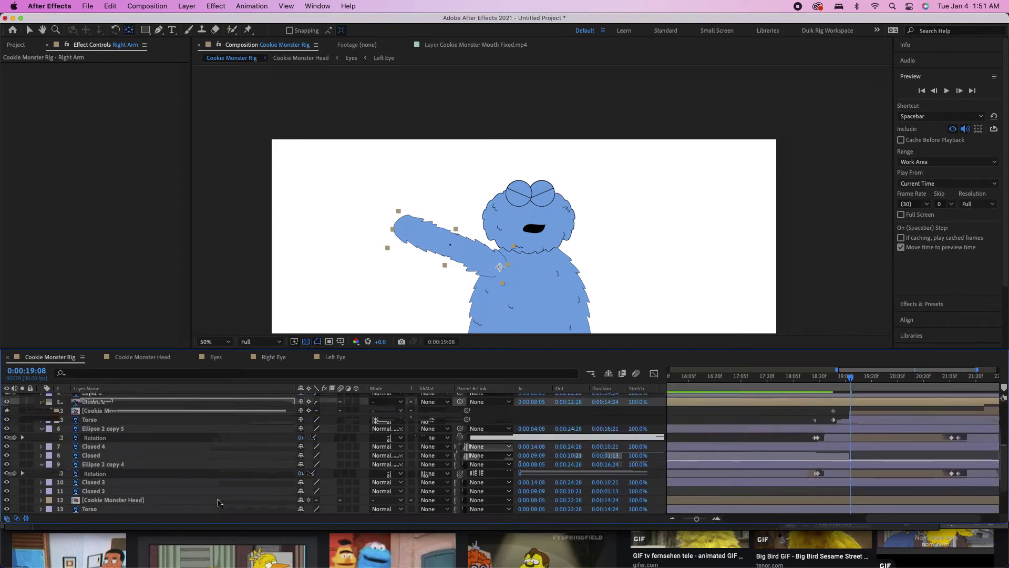
left_click(310, 500)
type("10")
key("Return")
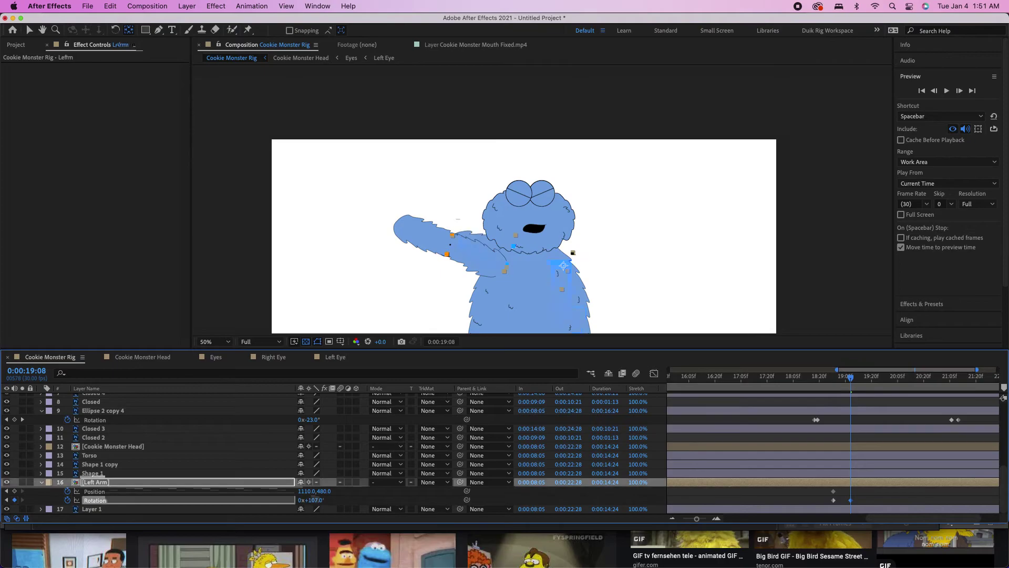
left_click_drag(315, 500, 222, 521)
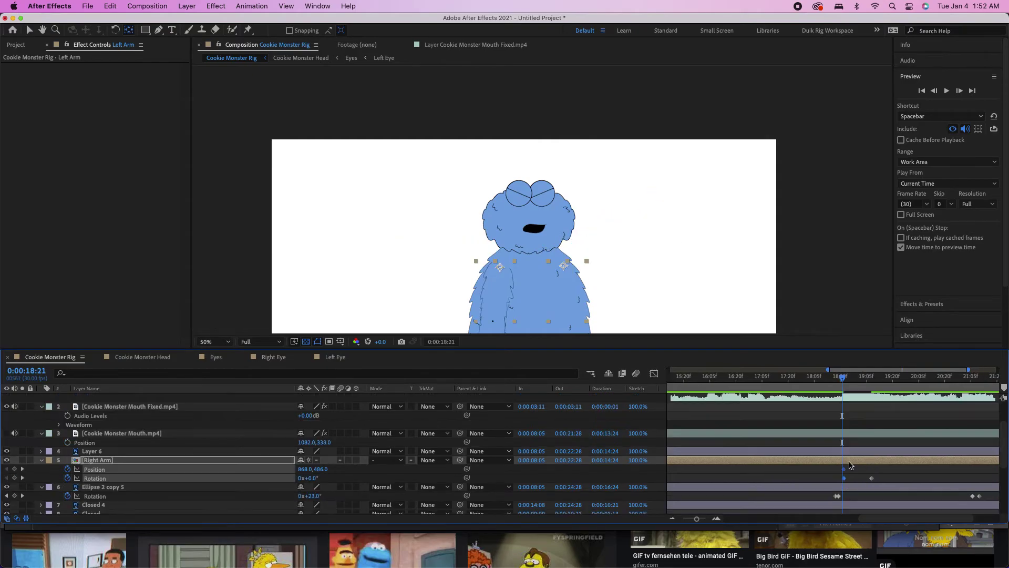
key("space")
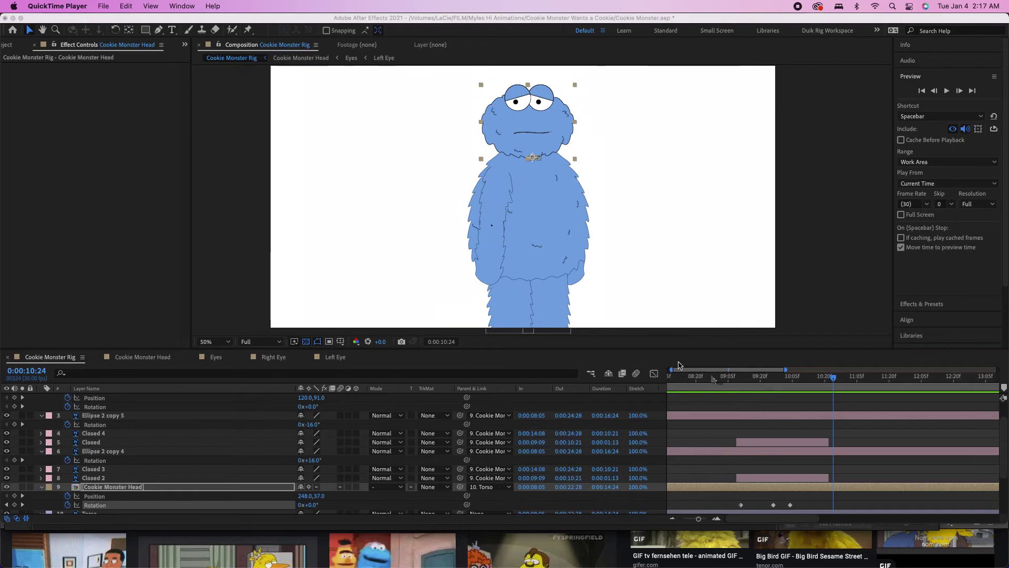
Step: Create a new gray solid layer, Gray Solid 1, coloured 888888
left_click(683, 381)
left_click_drag(684, 382, 591, 381)
scroll(109, 508, "down", 5)
left_click(108, 507)
left_click(216, 6)
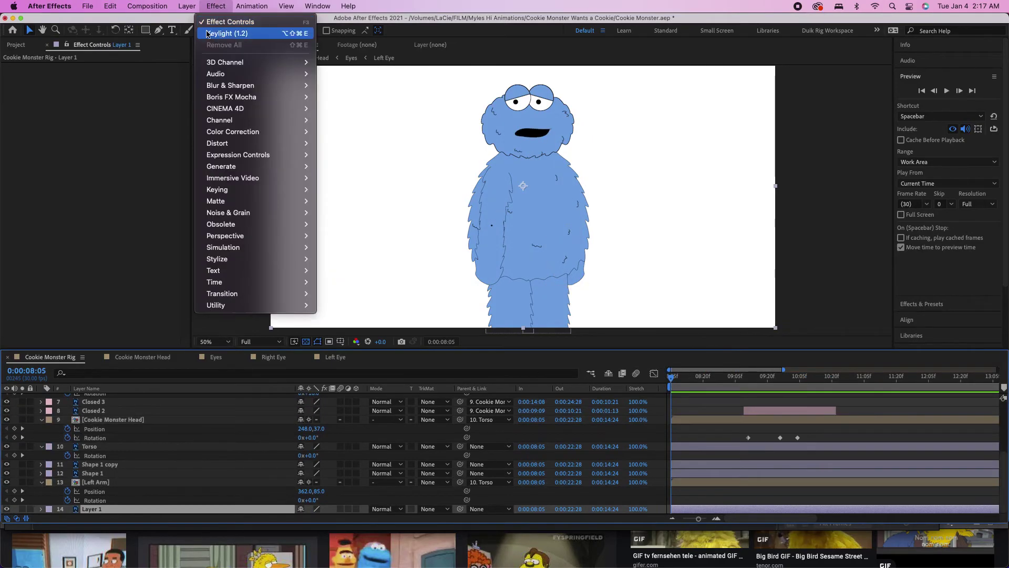
mouse_move(187, 5)
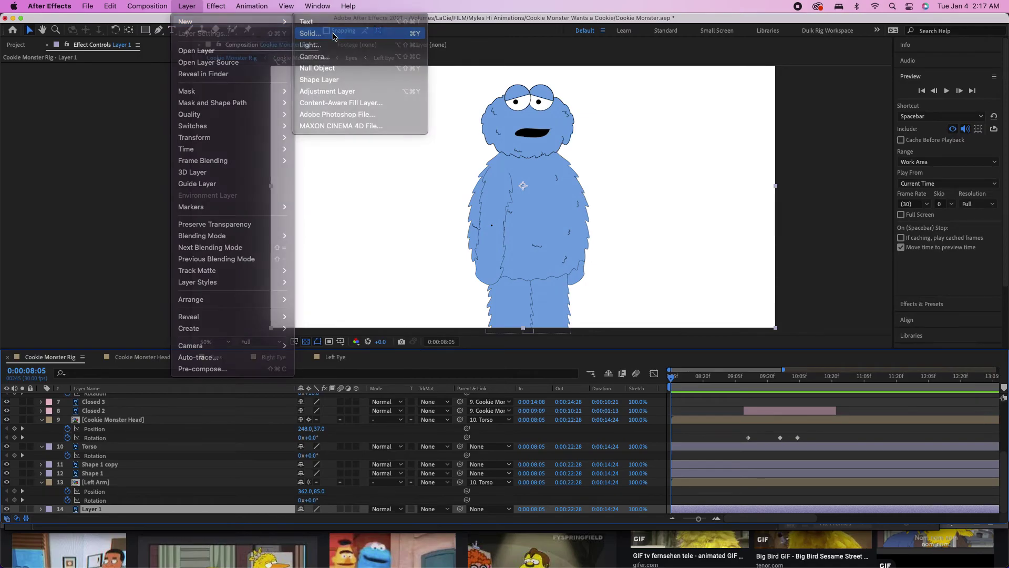
left_click(334, 33)
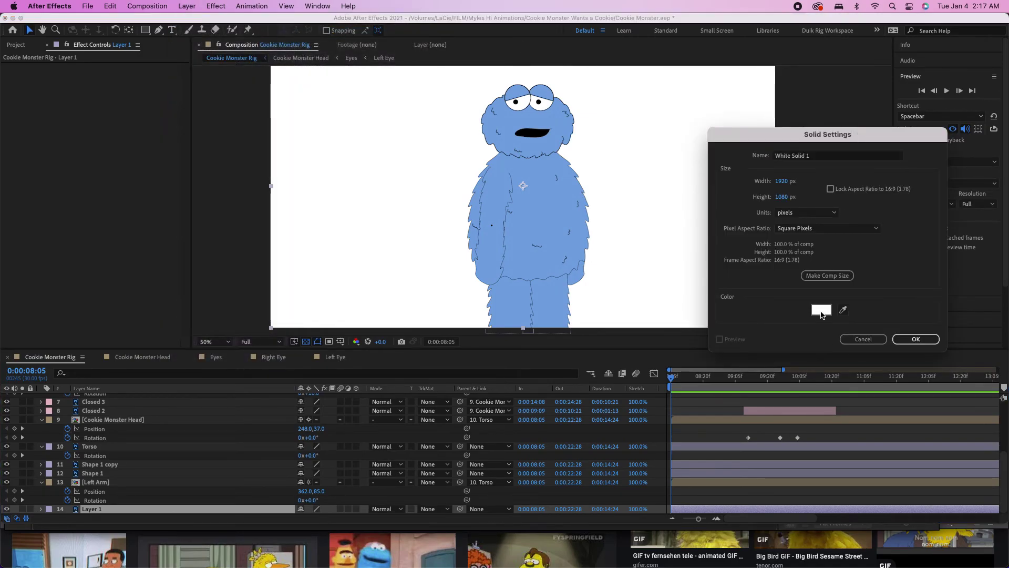
left_click(821, 309)
left_click_drag(668, 233, 624, 215)
left_click(876, 159)
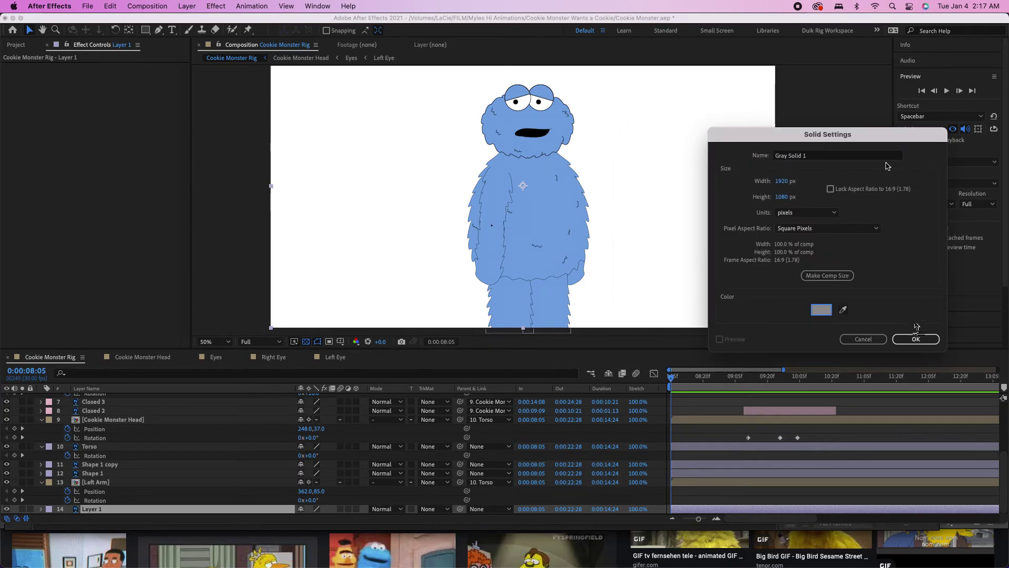
left_click(915, 339)
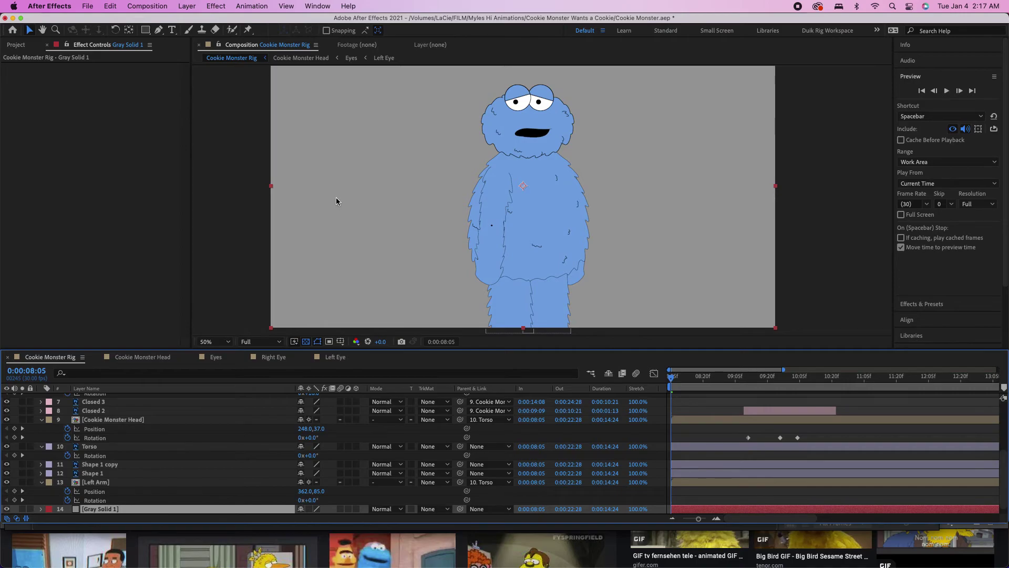
Step: Zoom out, select Cookie Monster Mouth Fixed.mp4, and browse the Effect and Layer menus
key("comma")
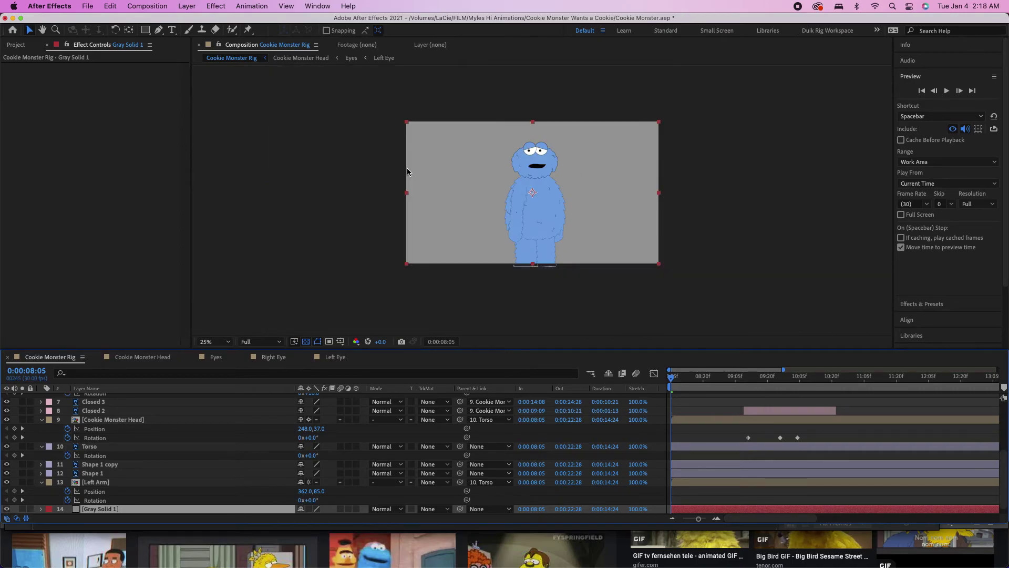
scroll(69, 439, "up", 5)
left_click(116, 398)
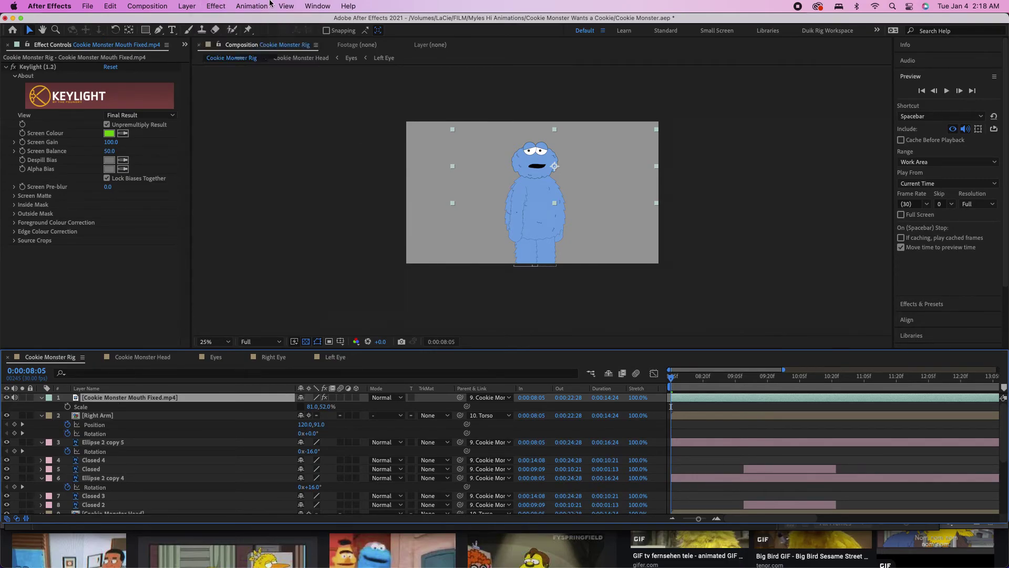
left_click(216, 5)
mouse_move(230, 134)
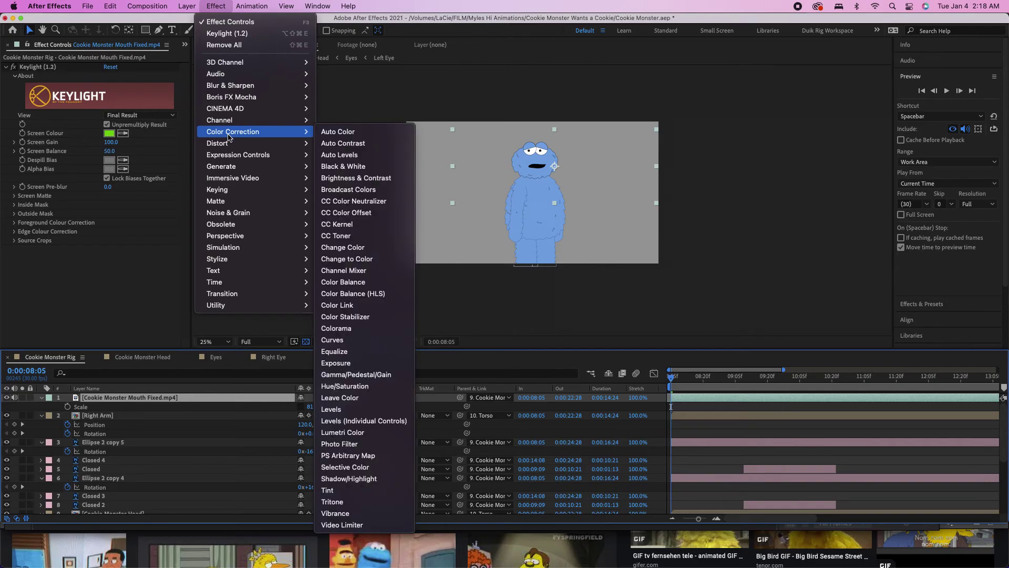
mouse_move(186, 5)
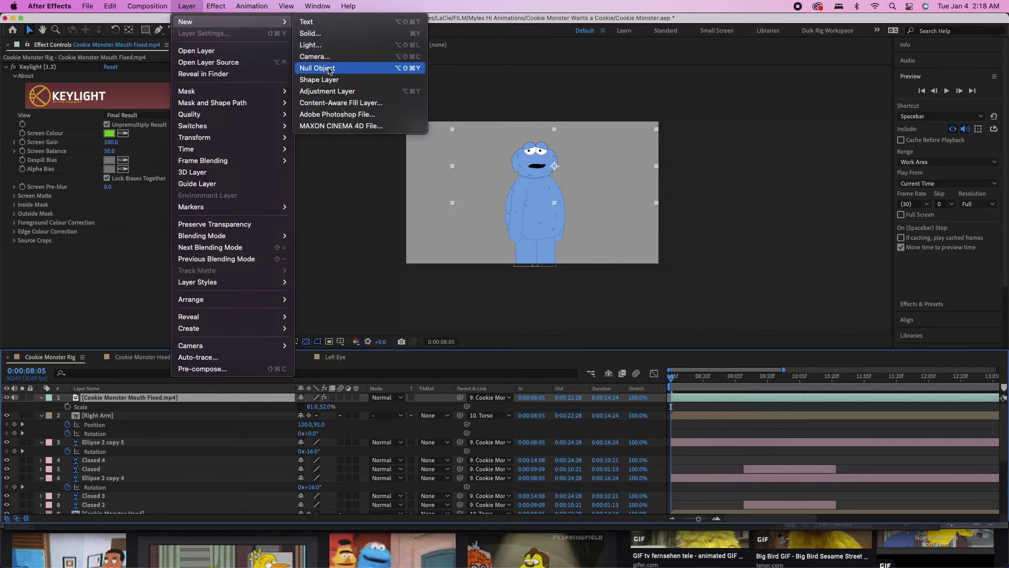
Step: Draw a tall thin rectangle bar on a new shape layer and fill it gray
left_click(331, 79)
key("q")
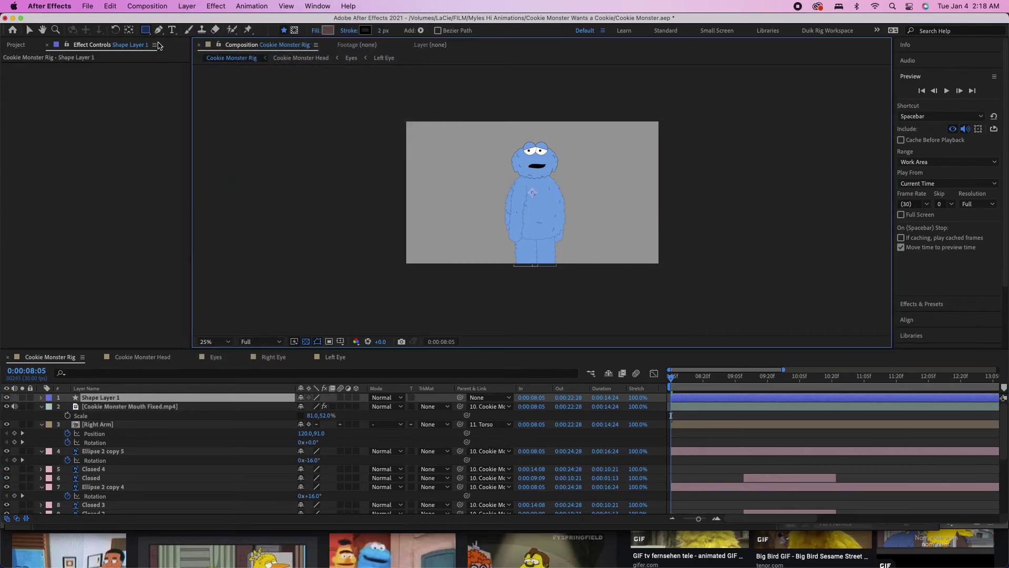
mouse_move(416, 105)
left_mouse_down()
mouse_move(432, 262)
mouse_move(422, 300)
left_mouse_up()
left_click(325, 31)
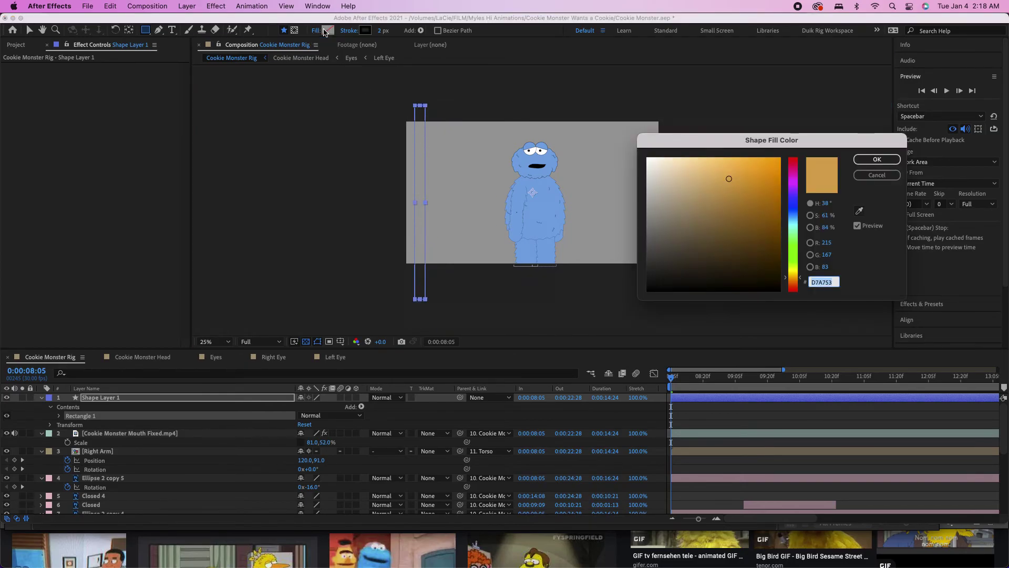
left_click(877, 159)
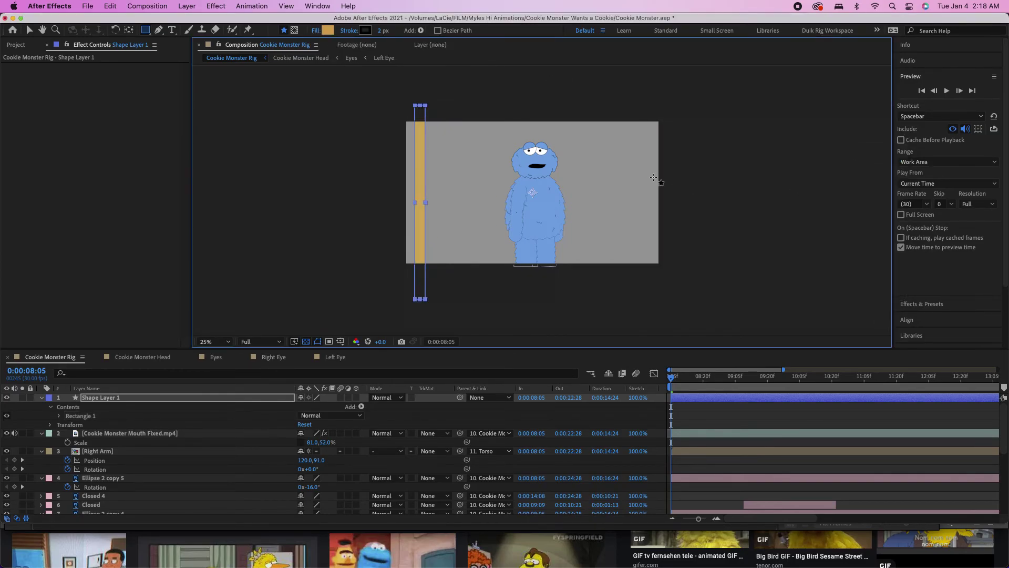
left_click(327, 31)
left_click(648, 231)
left_click(877, 160)
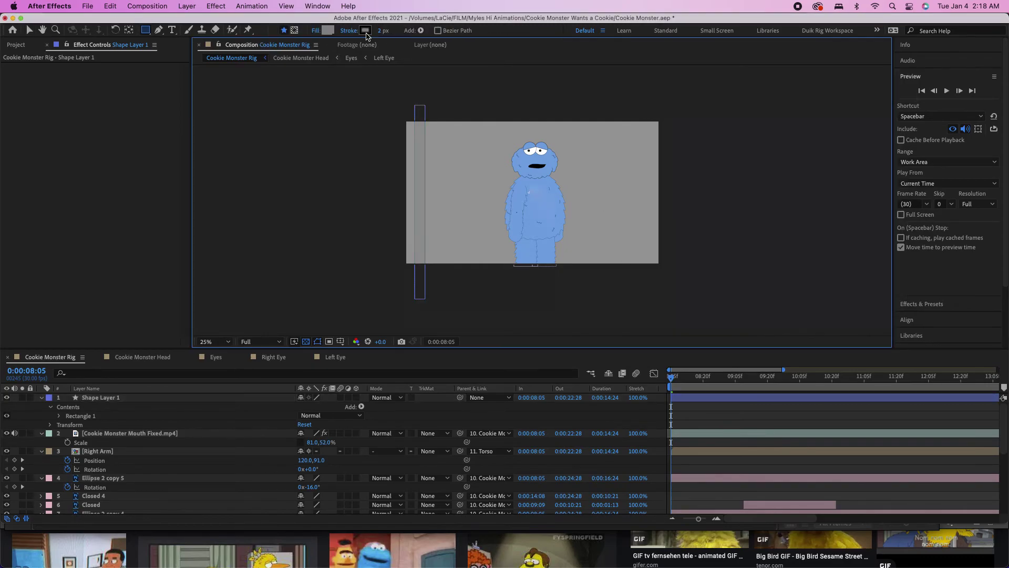
Step: Duplicate the bar and move the copy further right
key("v")
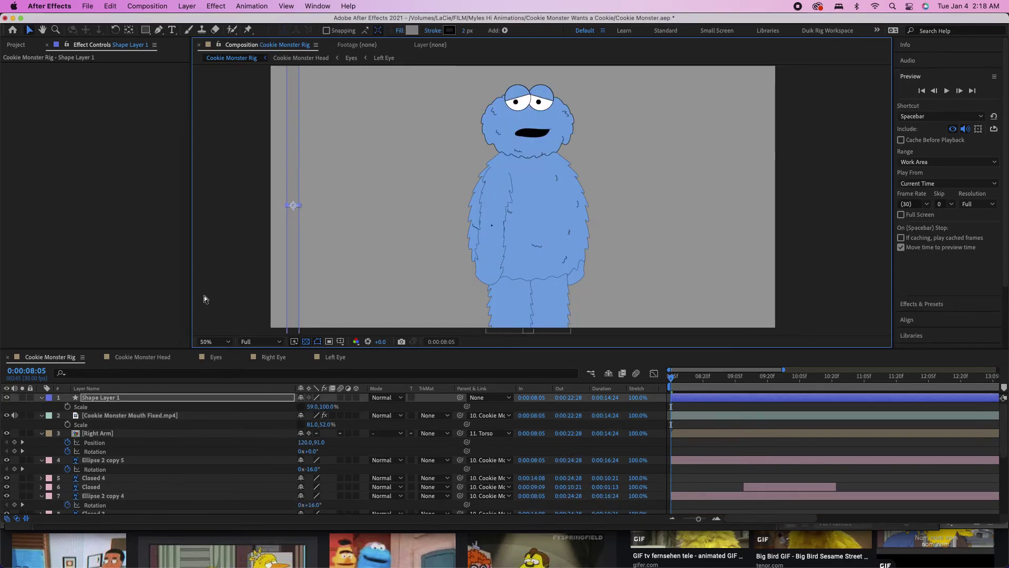
key("ctrl+d")
left_click_drag(296, 161, 345, 163)
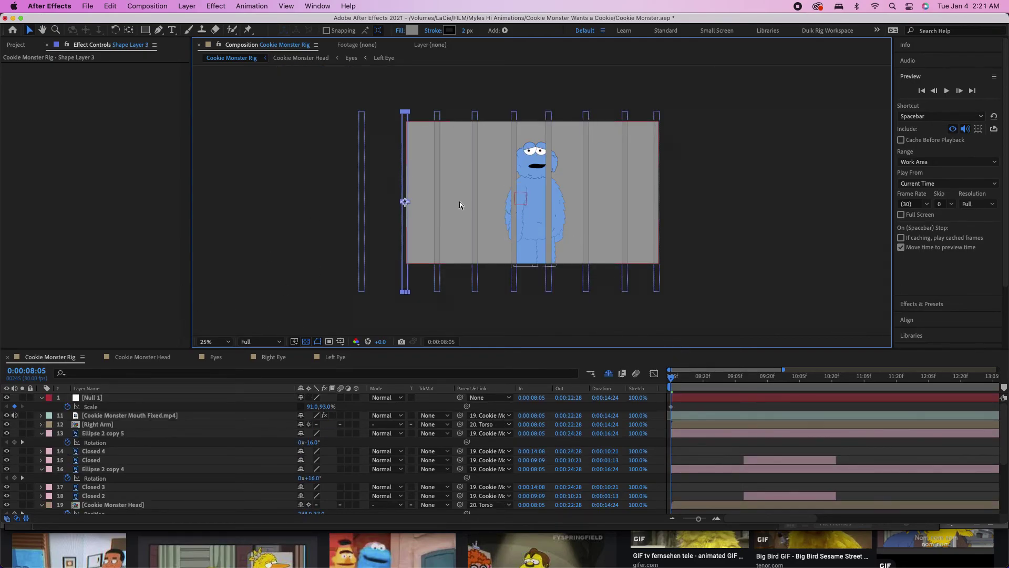
Step: Shift the leftmost bar right and turn off Hide Shy Layers to reveal the bar layers
left_click(362, 201)
left_click_drag(363, 201, 421, 198)
scroll(199, 391, "down", 1)
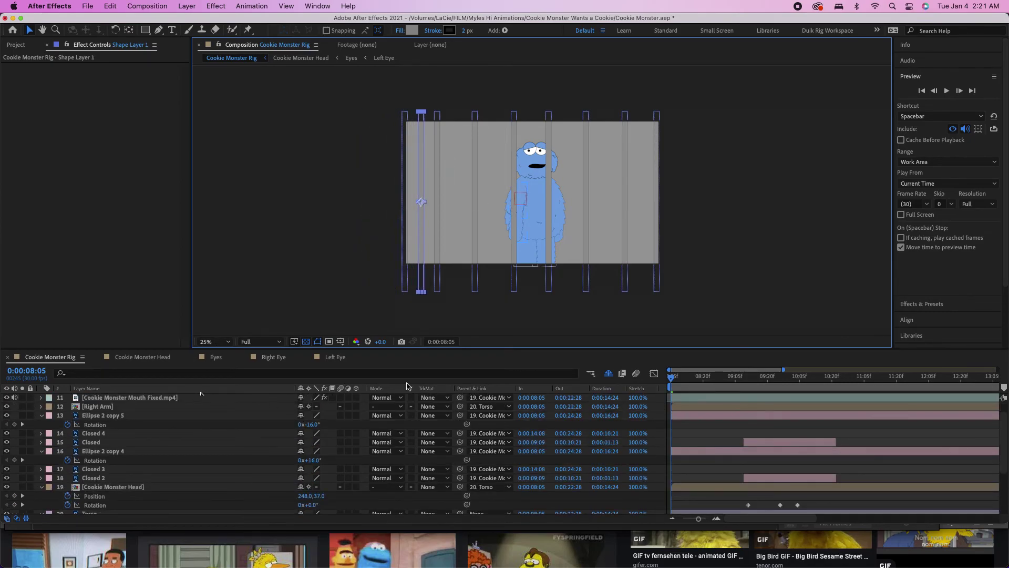
left_click(609, 374)
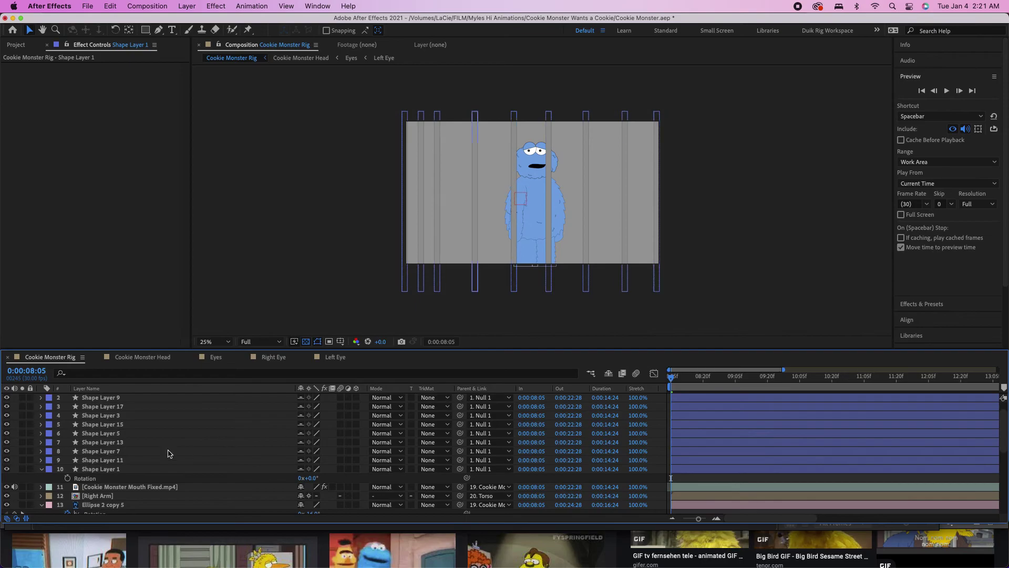
scroll(155, 452, "up", 2)
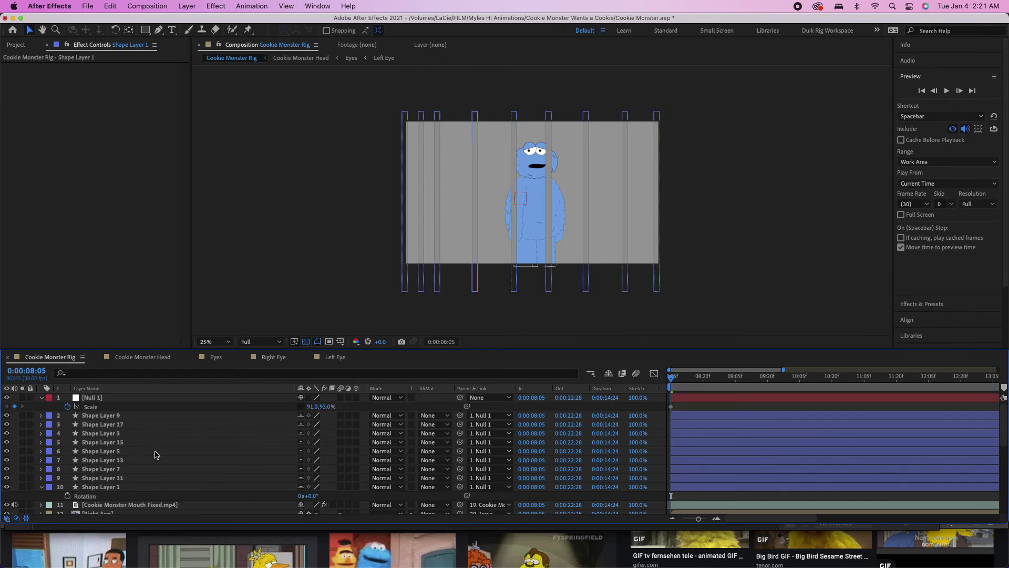
Step: Rotate Shape Layer 1 to 90° and stretch it across the frame width
left_click(420, 201)
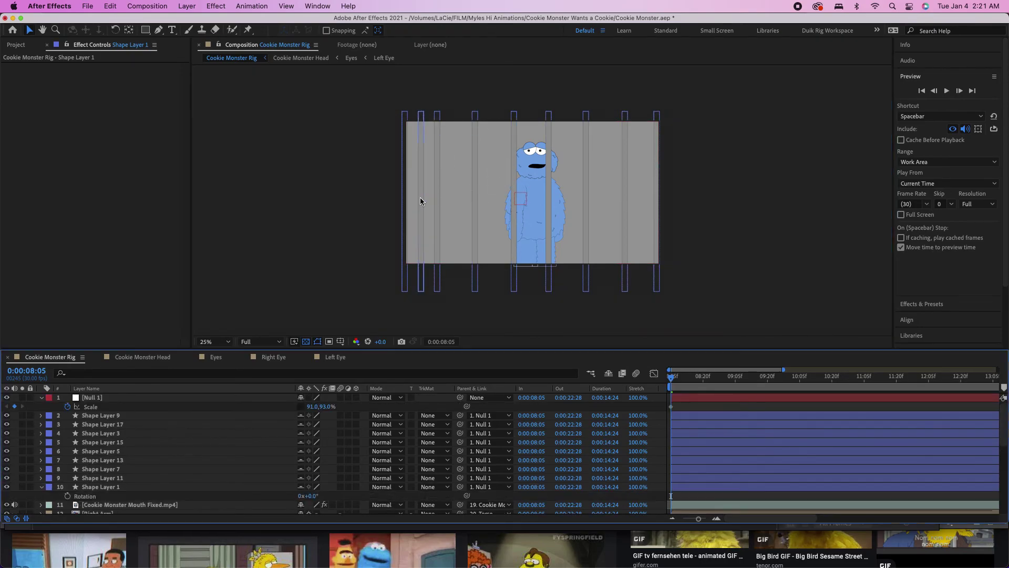
left_click(421, 200)
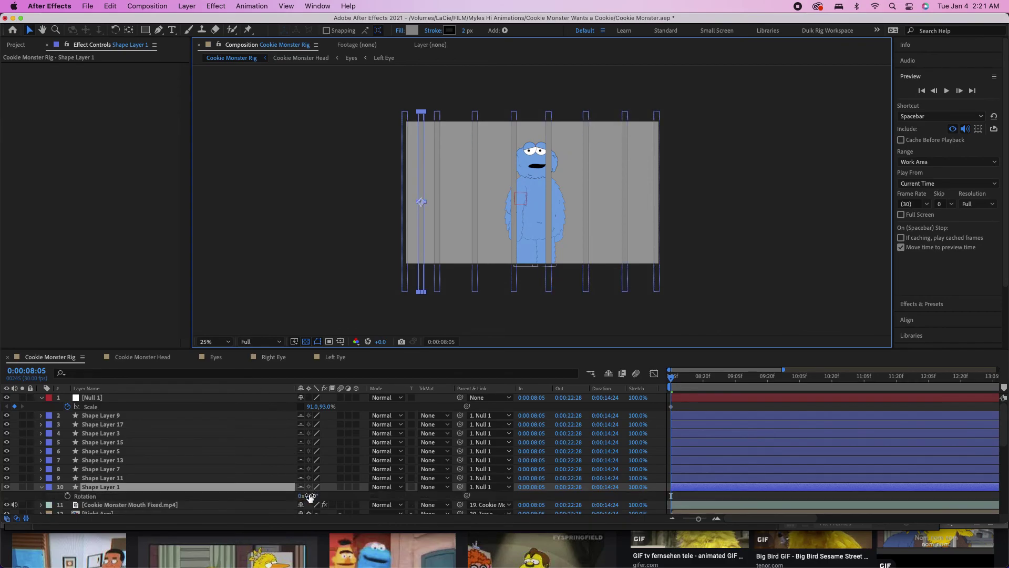
left_click(311, 495)
type("90")
key("Return")
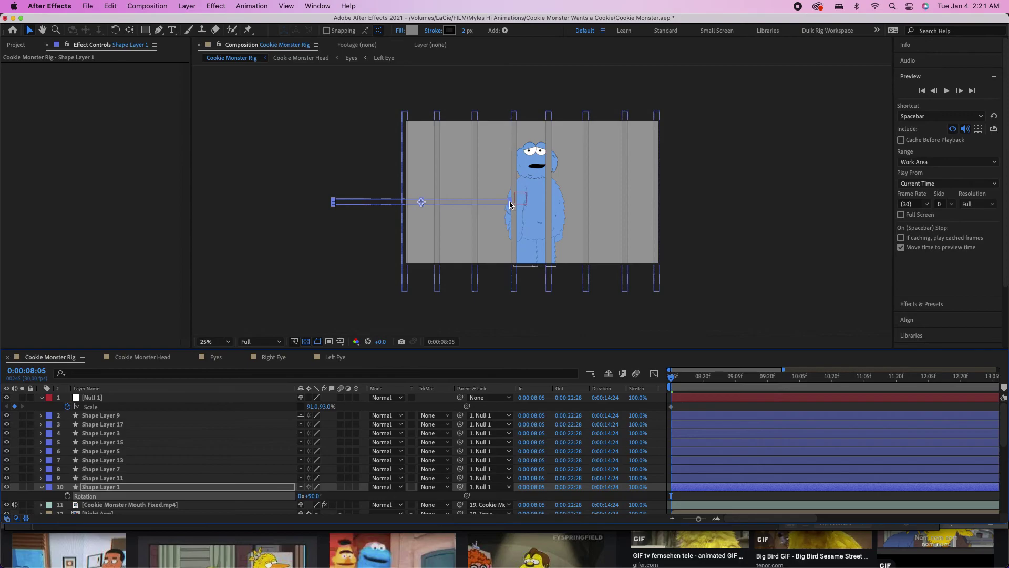
left_click_drag(510, 202, 588, 200)
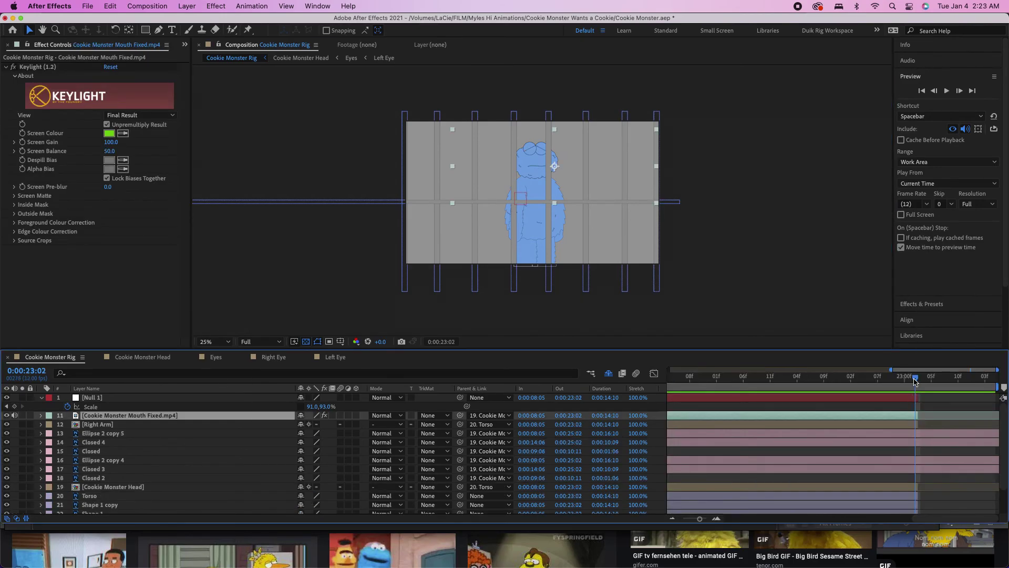
Step: Select Null 1, mouth, both arms, head, torso, Shape 1 layers and the background layers
left_click(915, 398)
left_click(915, 415, "shift")
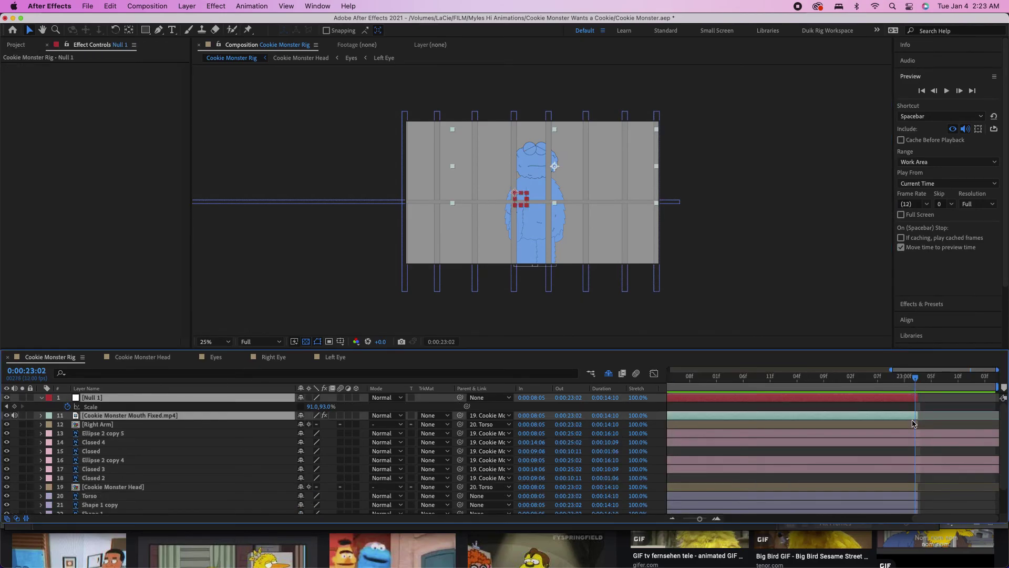
left_click(913, 424, "shift")
left_click(918, 487, "shift")
left_click(916, 496, "shift")
left_click(915, 505, "shift")
left_click(913, 512, "shift")
scroll(913, 513, "down", 3)
left_click(915, 499, "shift")
left_click(915, 508, "shift")
Step: Extend the selected layers to end at 0:00:24:07 and preview the composition
left_click_drag(916, 490, 998, 490)
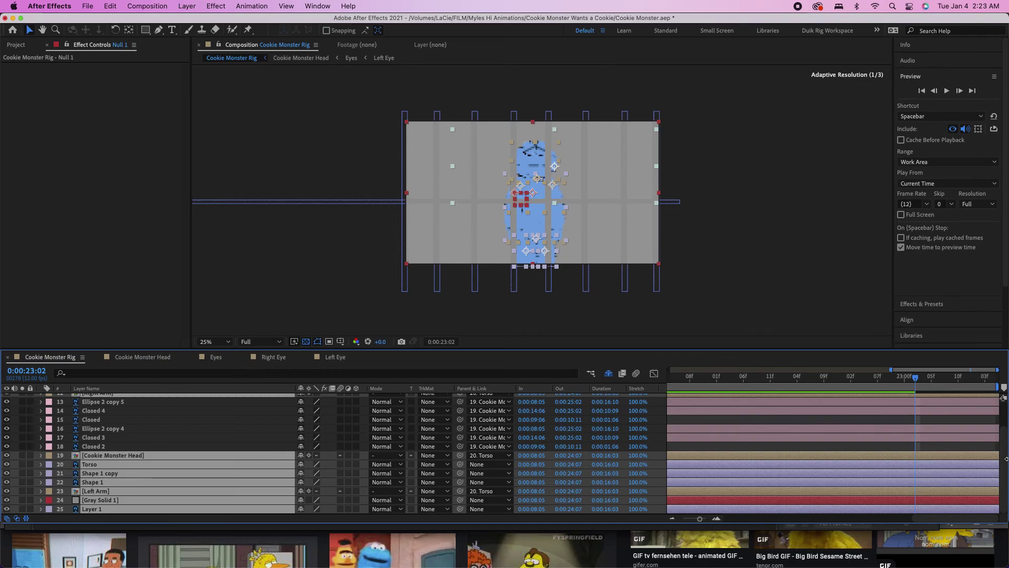
key("space")
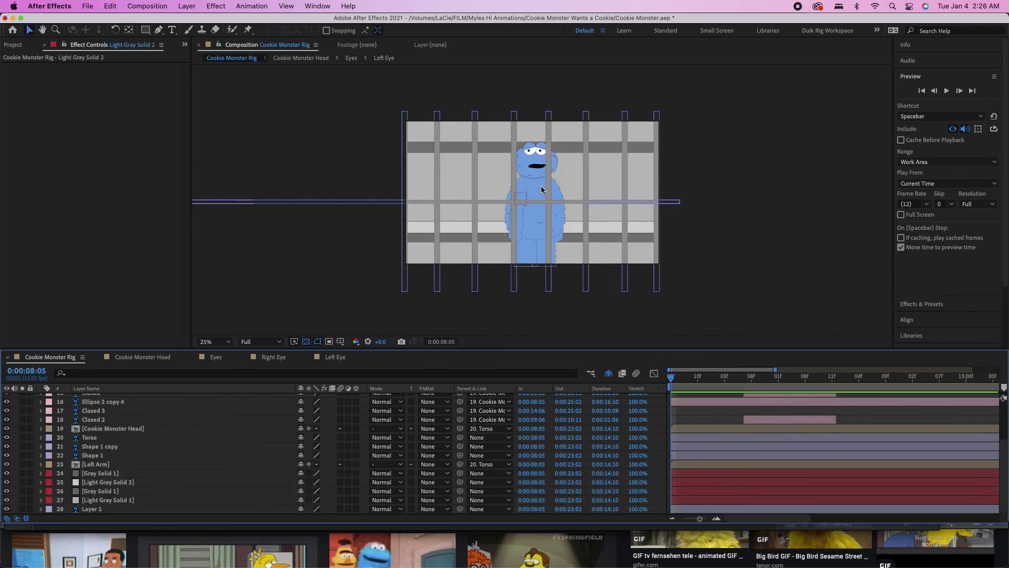
scroll(542, 158, "up", 2)
scroll(541, 156, "up", 2)
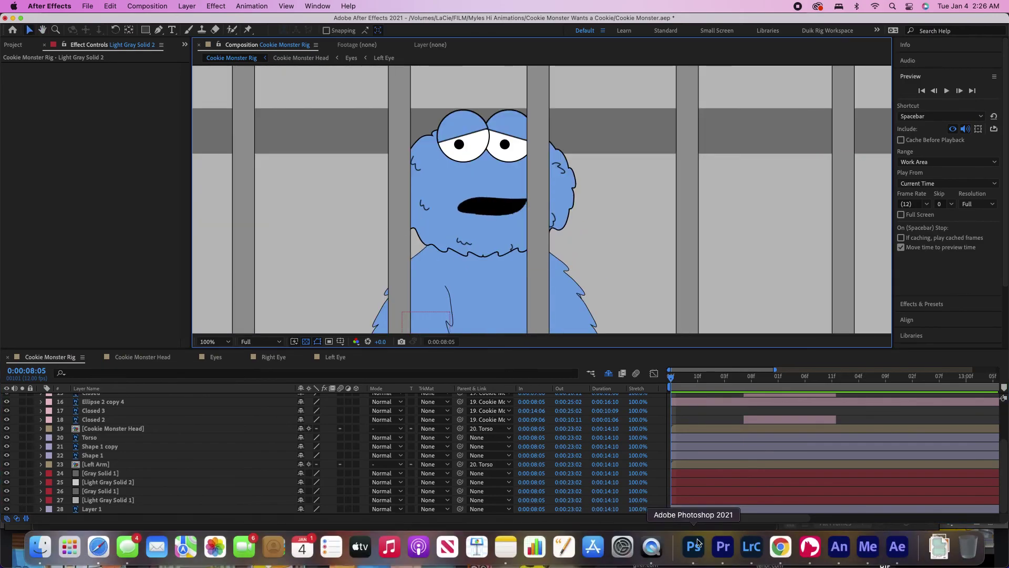
Step: In the Cookie Monster Rig document, select Layer 4 with the Brush tool and save
left_click(685, 555)
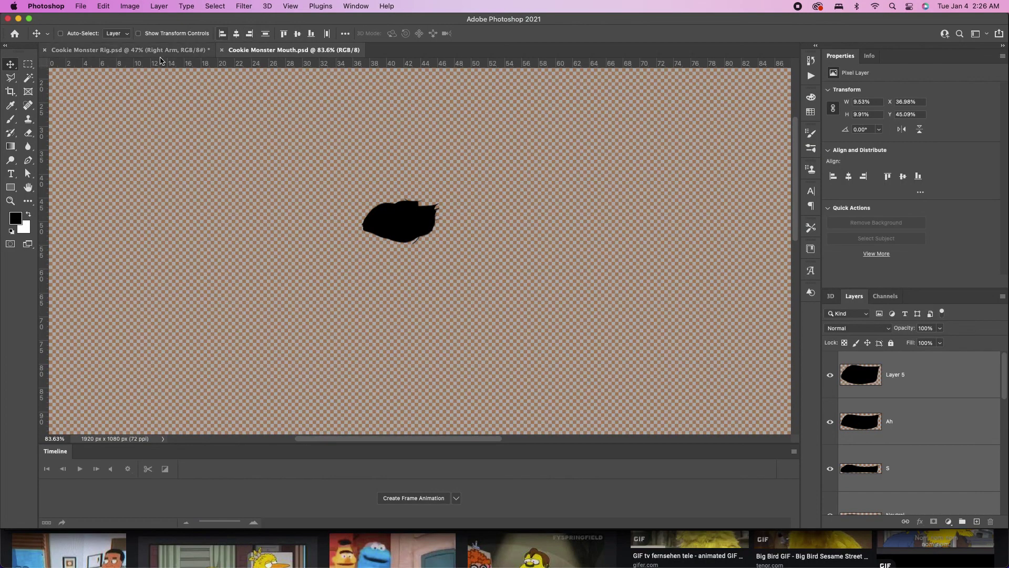
left_click(77, 51)
scroll(450, 198, "up", 10)
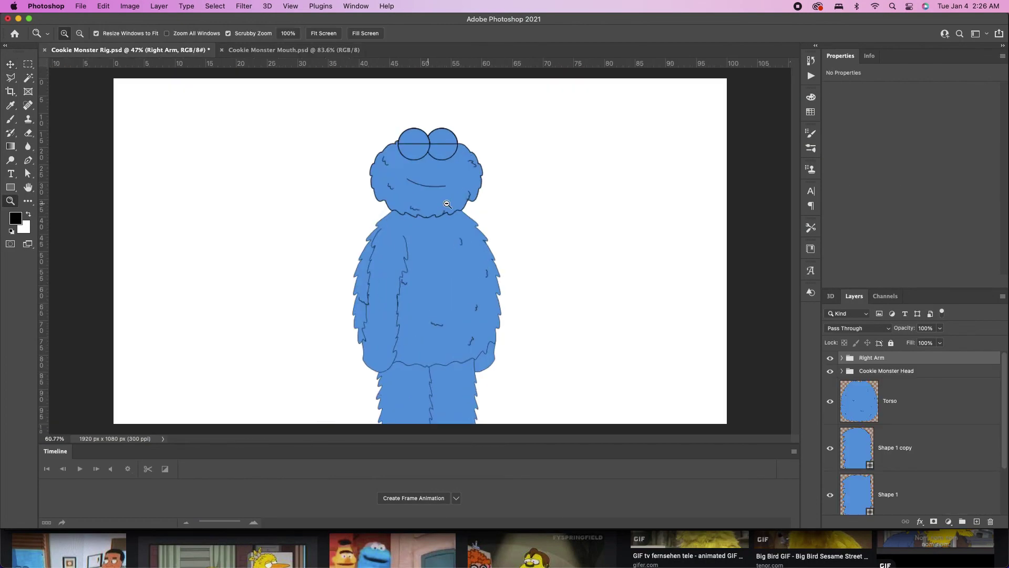
left_click(467, 224)
key("b")
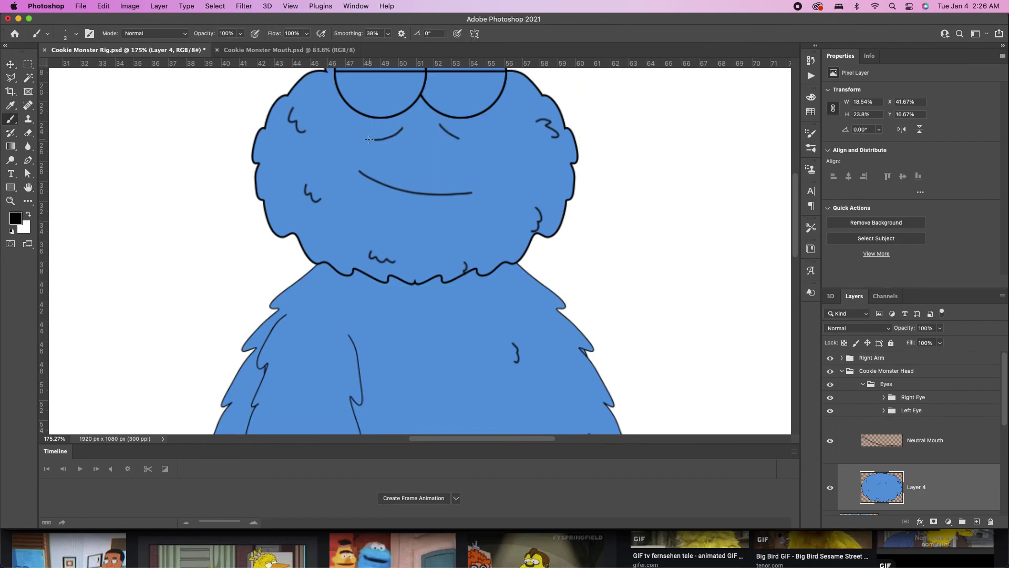
key("super+s")
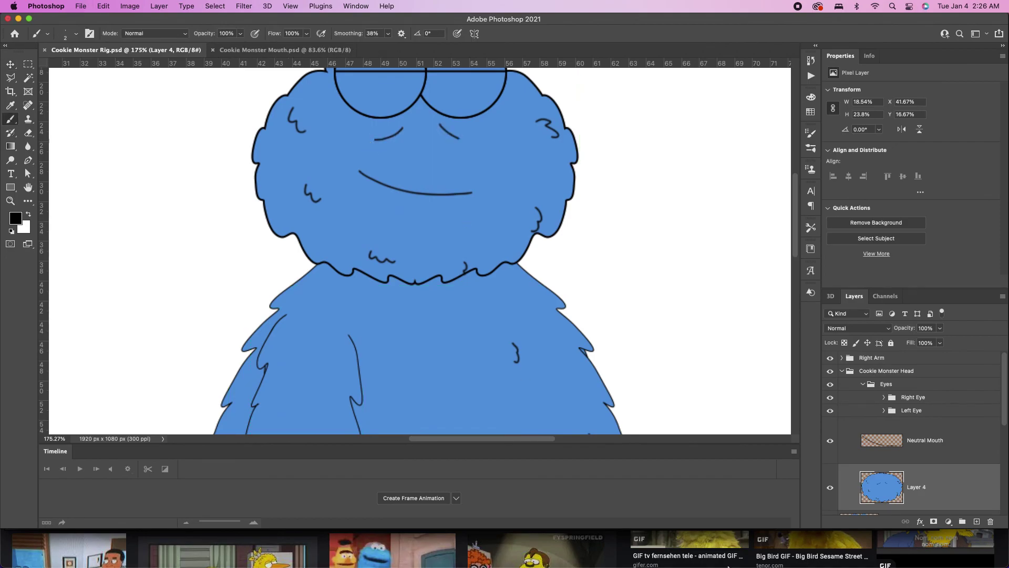
Step: Preview the updated rig in After Effects, then collapse the Cookie Monster Head group
mouse_move(798, 539)
left_click(897, 547)
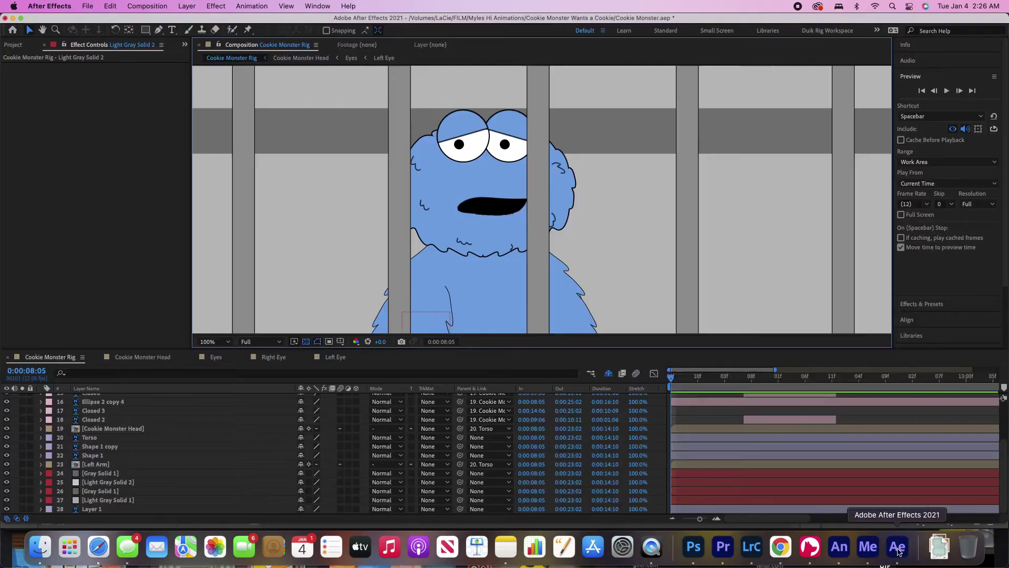
key("space")
scroll(599, 240, "down", 2)
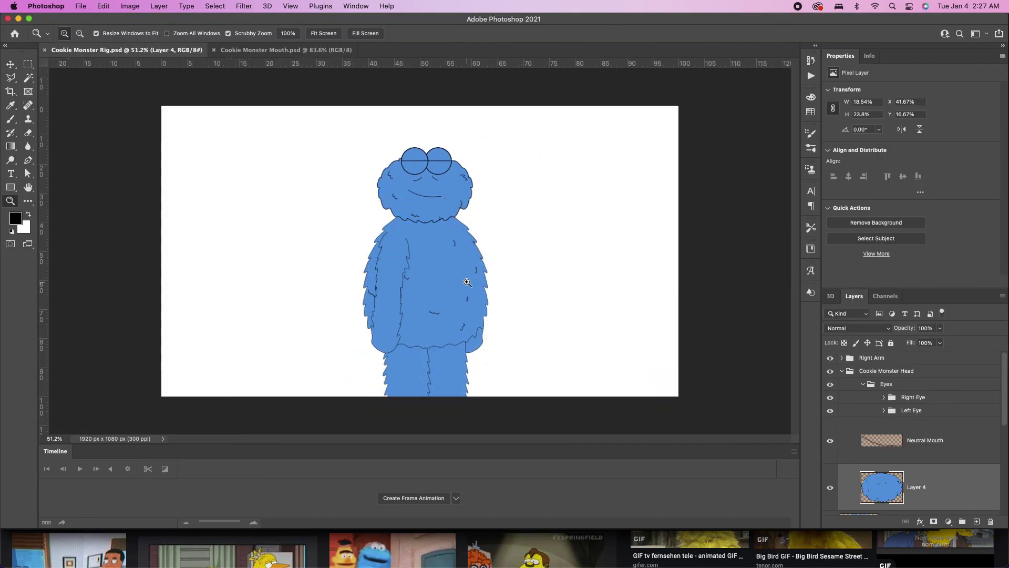
key("v")
left_click(843, 371)
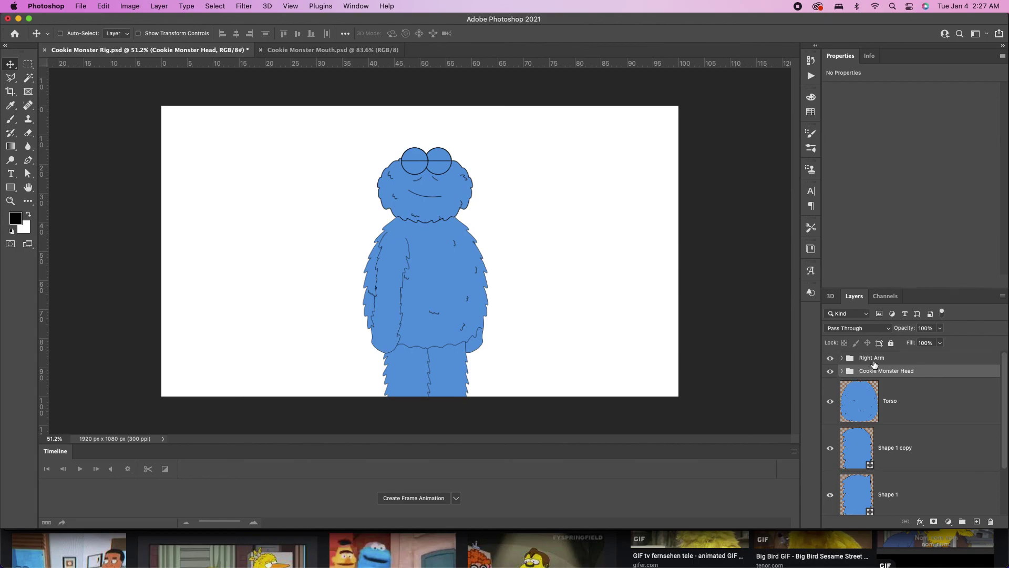
Step: Select the Right Arm group in the Layers panel
left_click(873, 358)
scroll(888, 420, "down", 3)
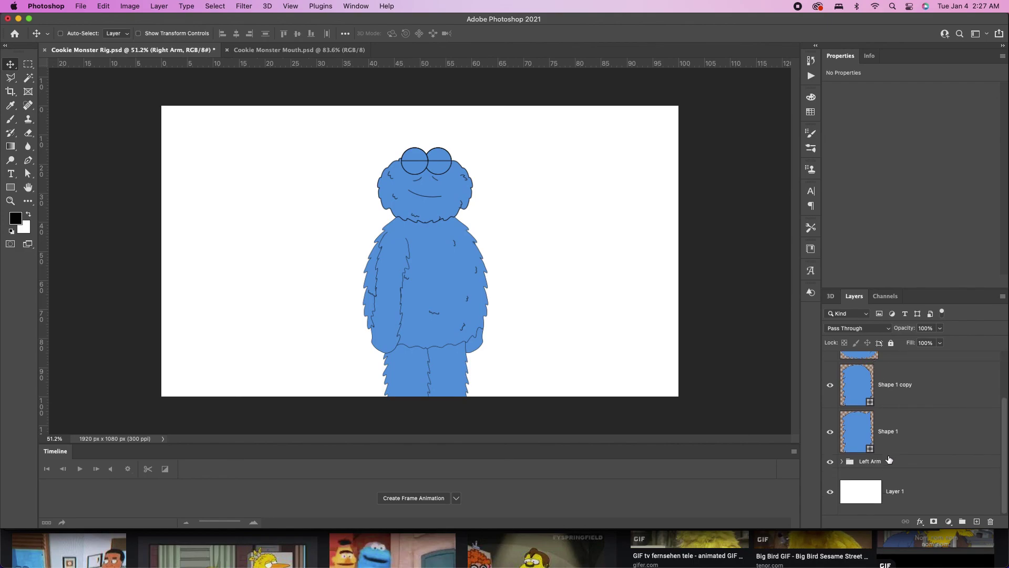